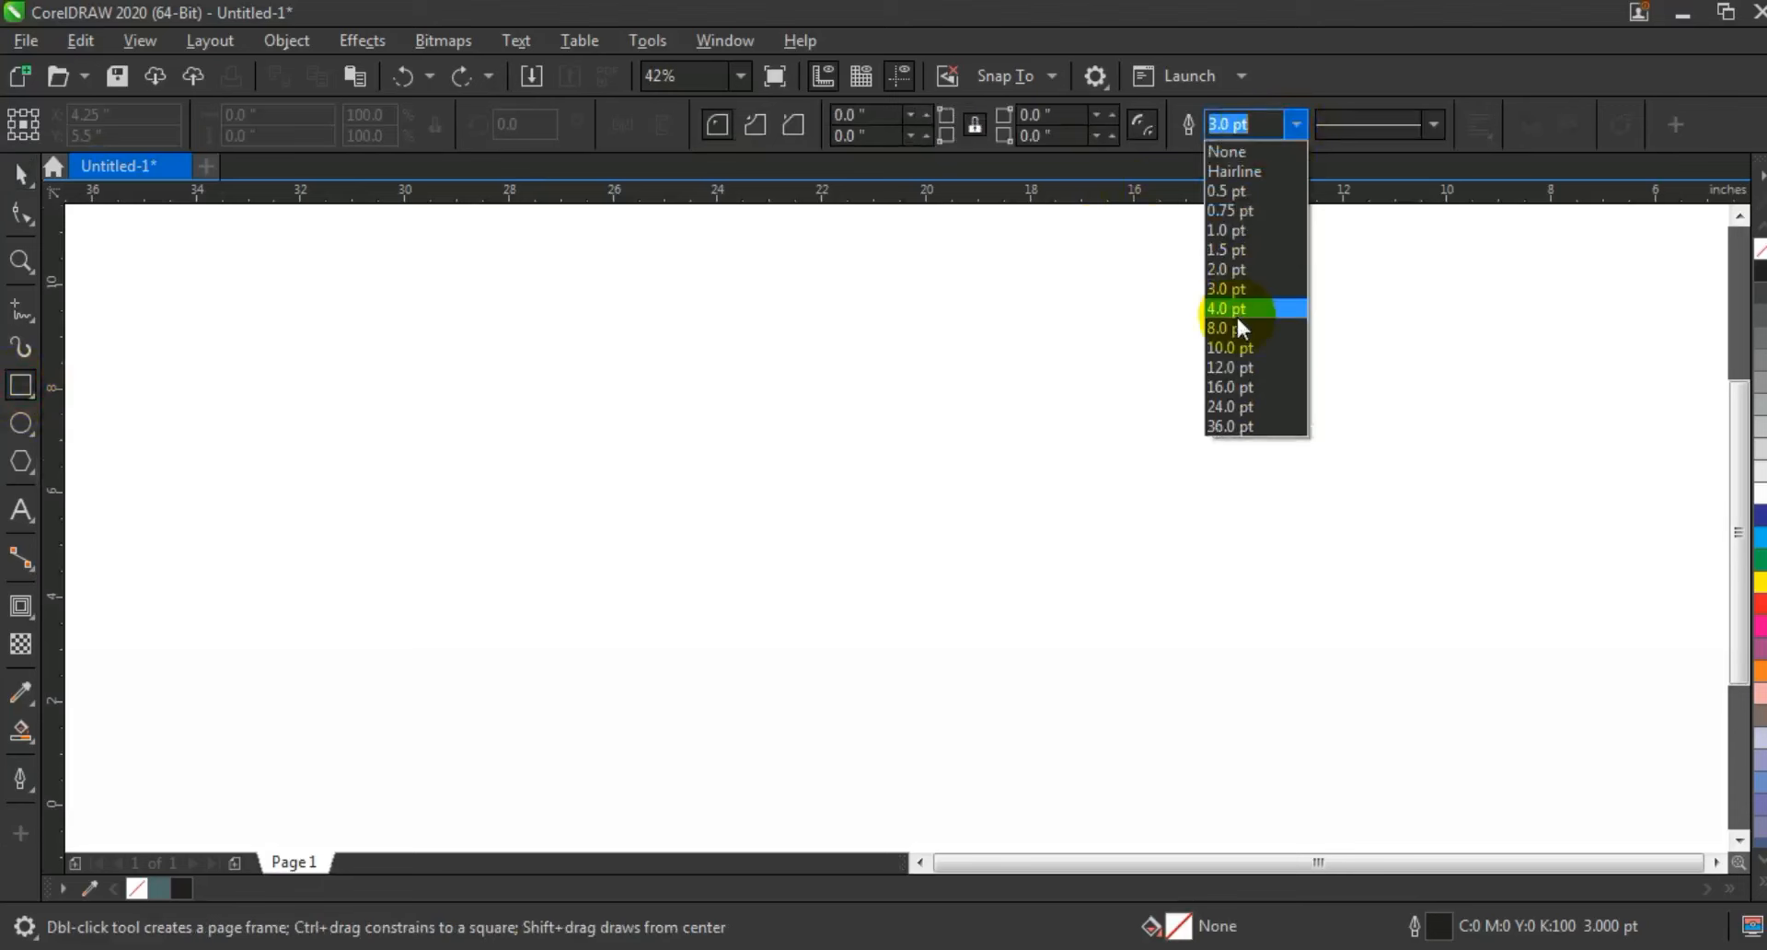
Draw a rectangle about 15.1 by 7.5 inches with a 4 pt outline and round its corners fully to a 3.75-inch radius.
{"action": "left_click", "coordinate": [1235, 311]}
{"action": "left_click_drag", "start_coordinate": [488, 291], "coordinate": [1274, 682]}
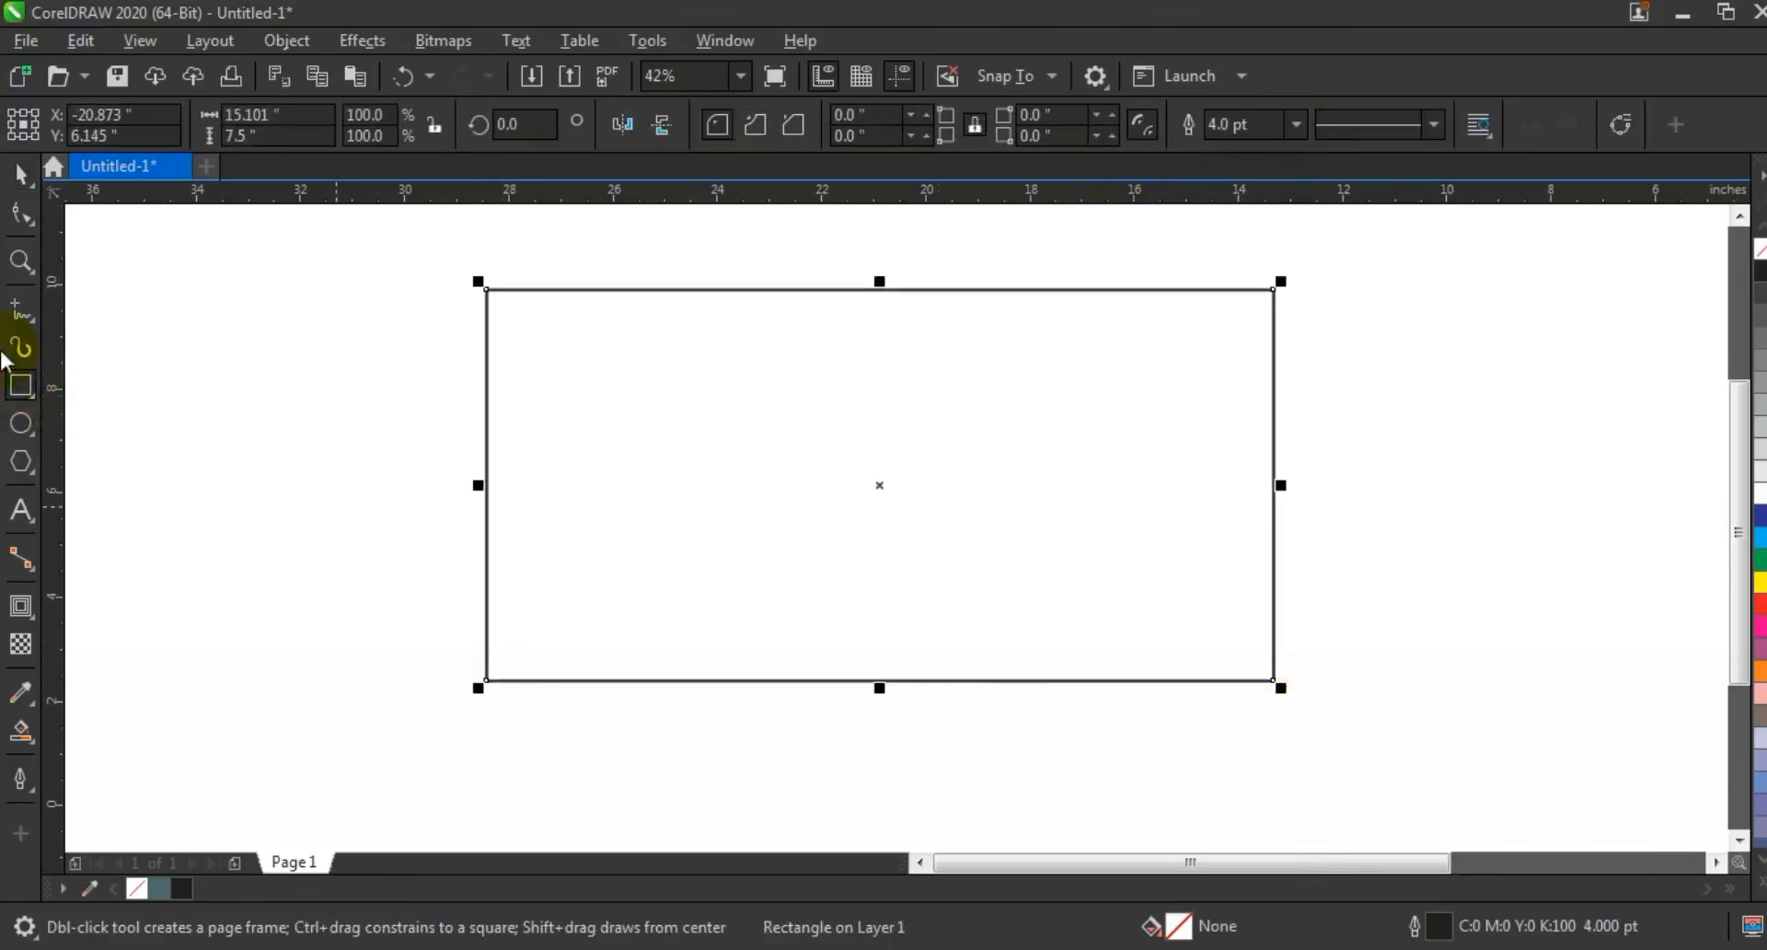
{"action": "left_click", "coordinate": [21, 213]}
{"action": "left_click", "coordinate": [480, 288]}
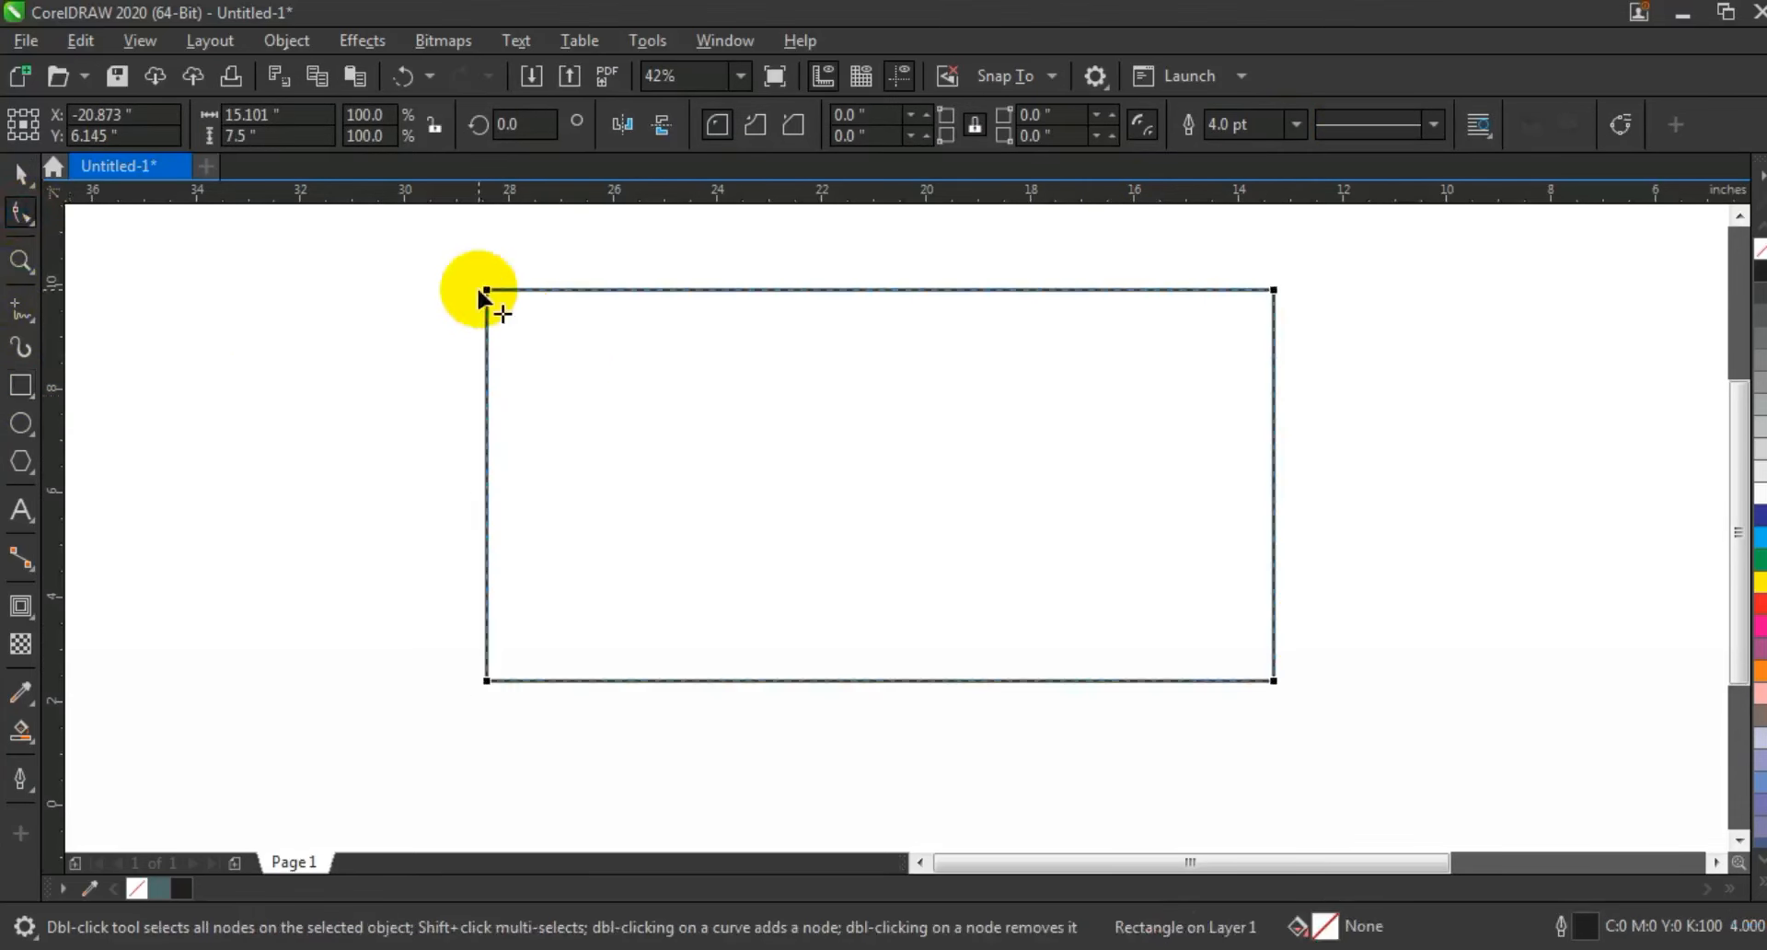
{"action": "left_click_drag", "start_coordinate": [482, 288], "coordinate": [825, 315]}
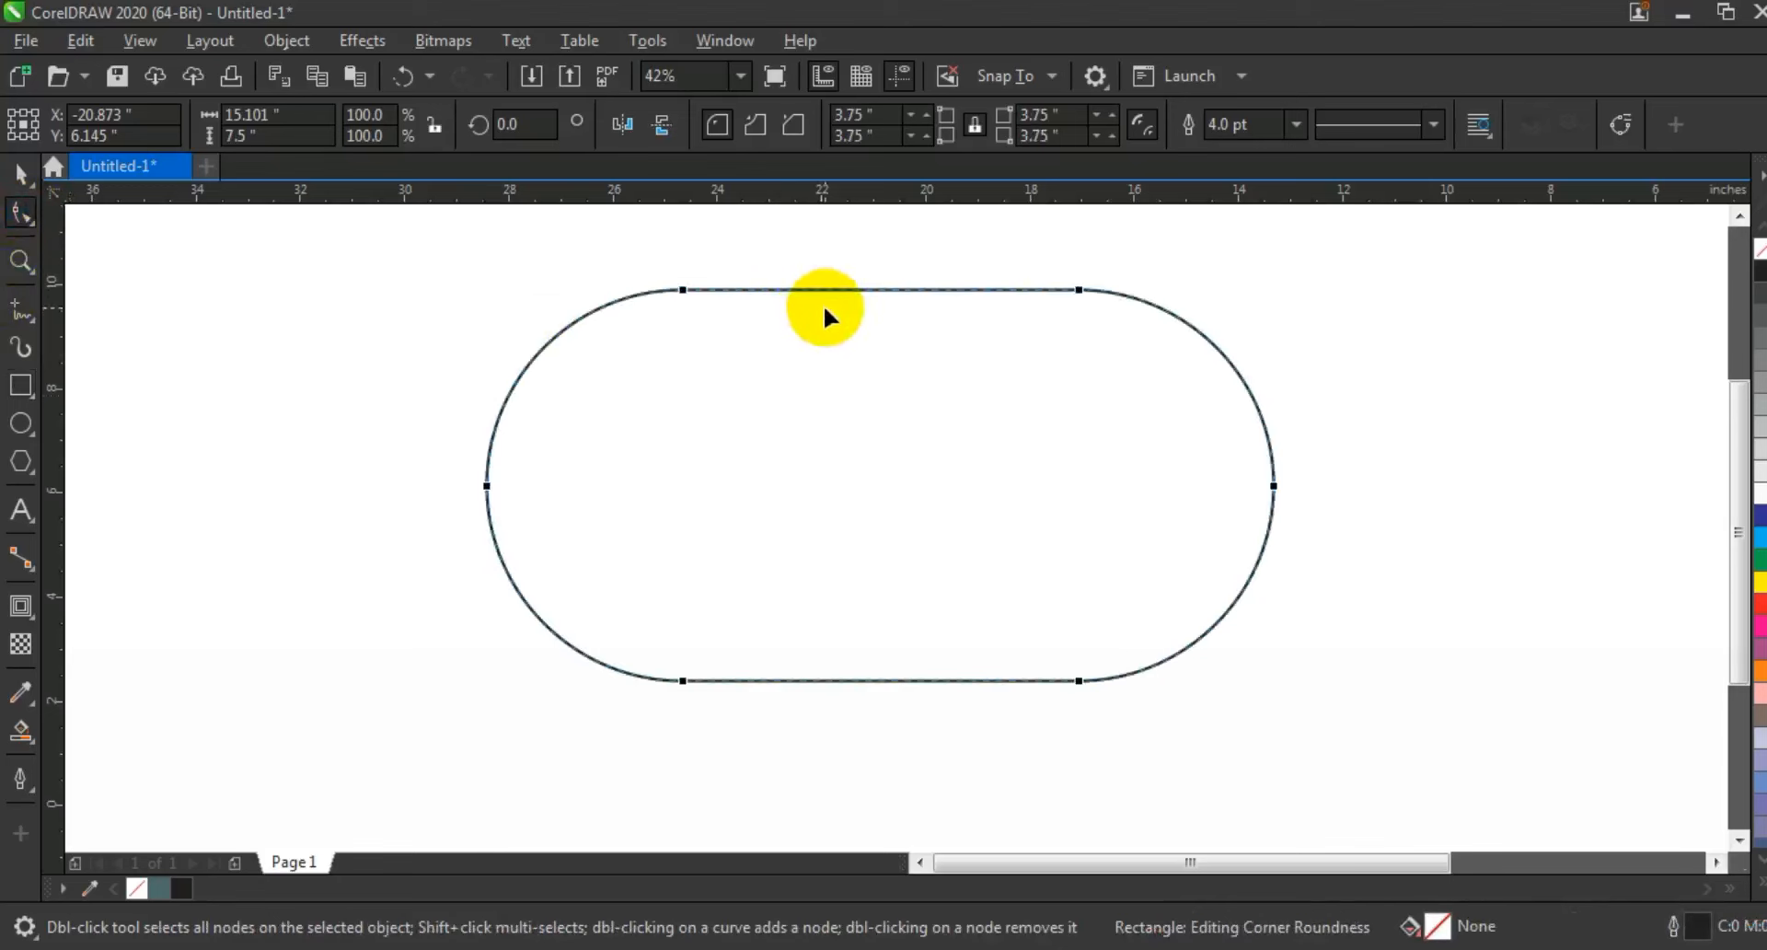
{"action": "left_click", "coordinate": [22, 175]}
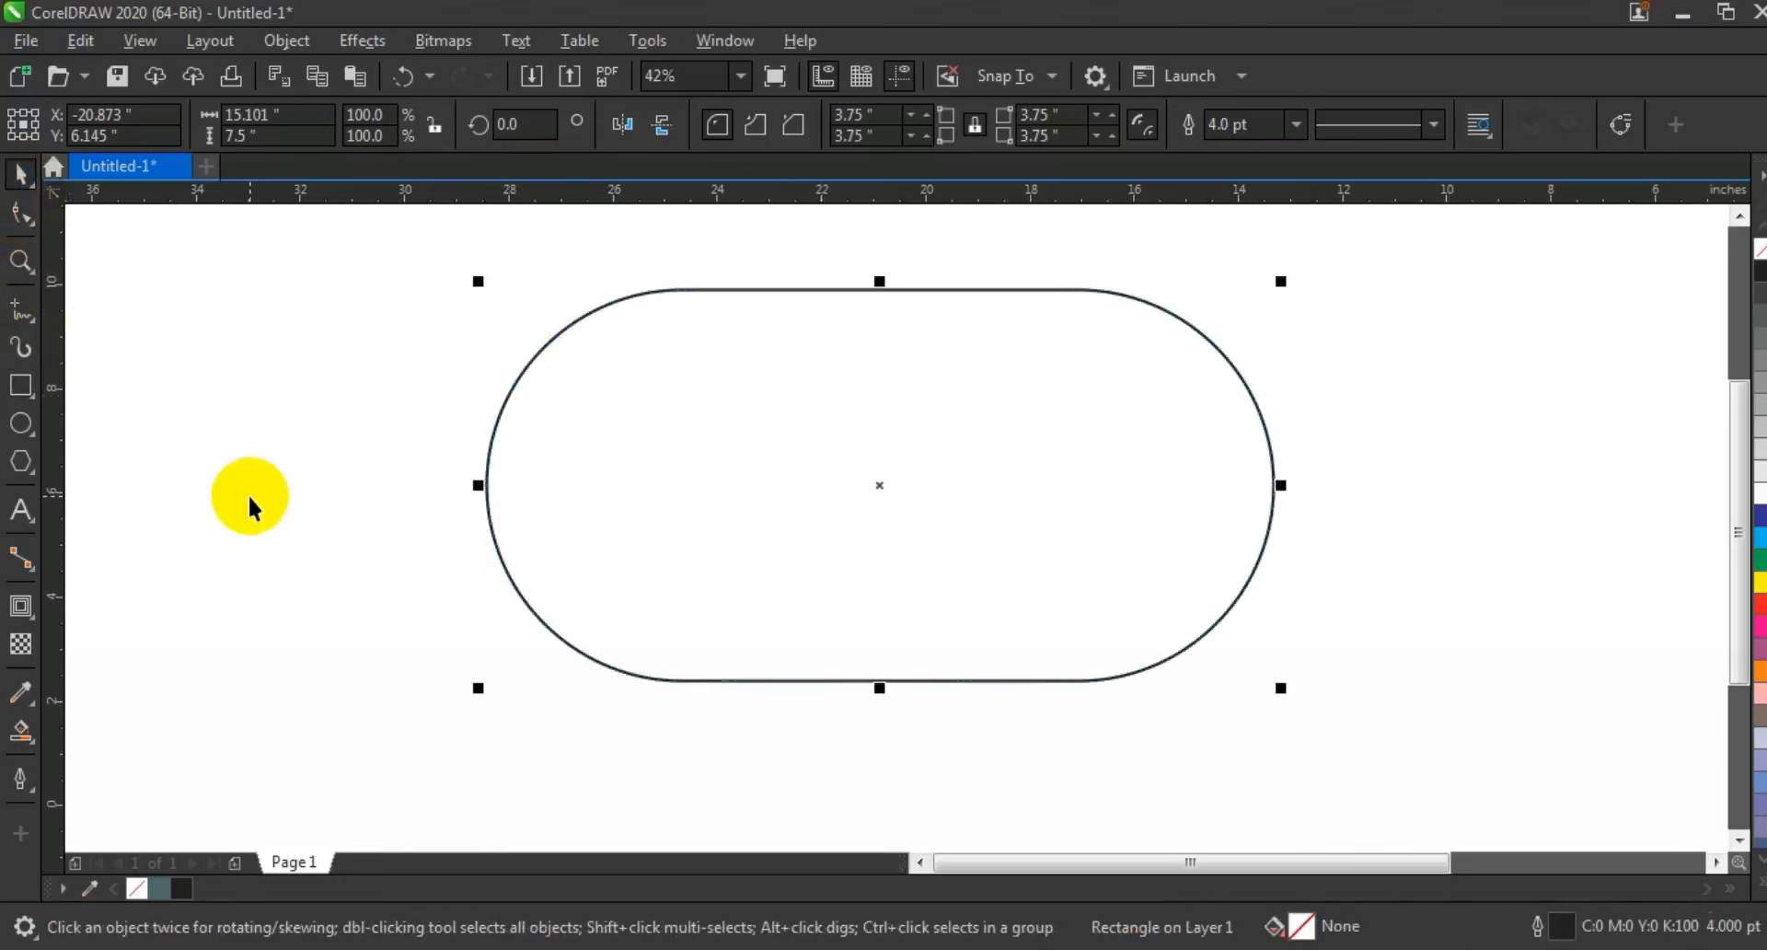
Add a one-step inward contour offset about 1.7 inches to the rounded rectangle and break the contour apart.
{"action": "left_click", "coordinate": [30, 613]}
{"action": "left_click_drag", "start_coordinate": [871, 289], "coordinate": [879, 377]}
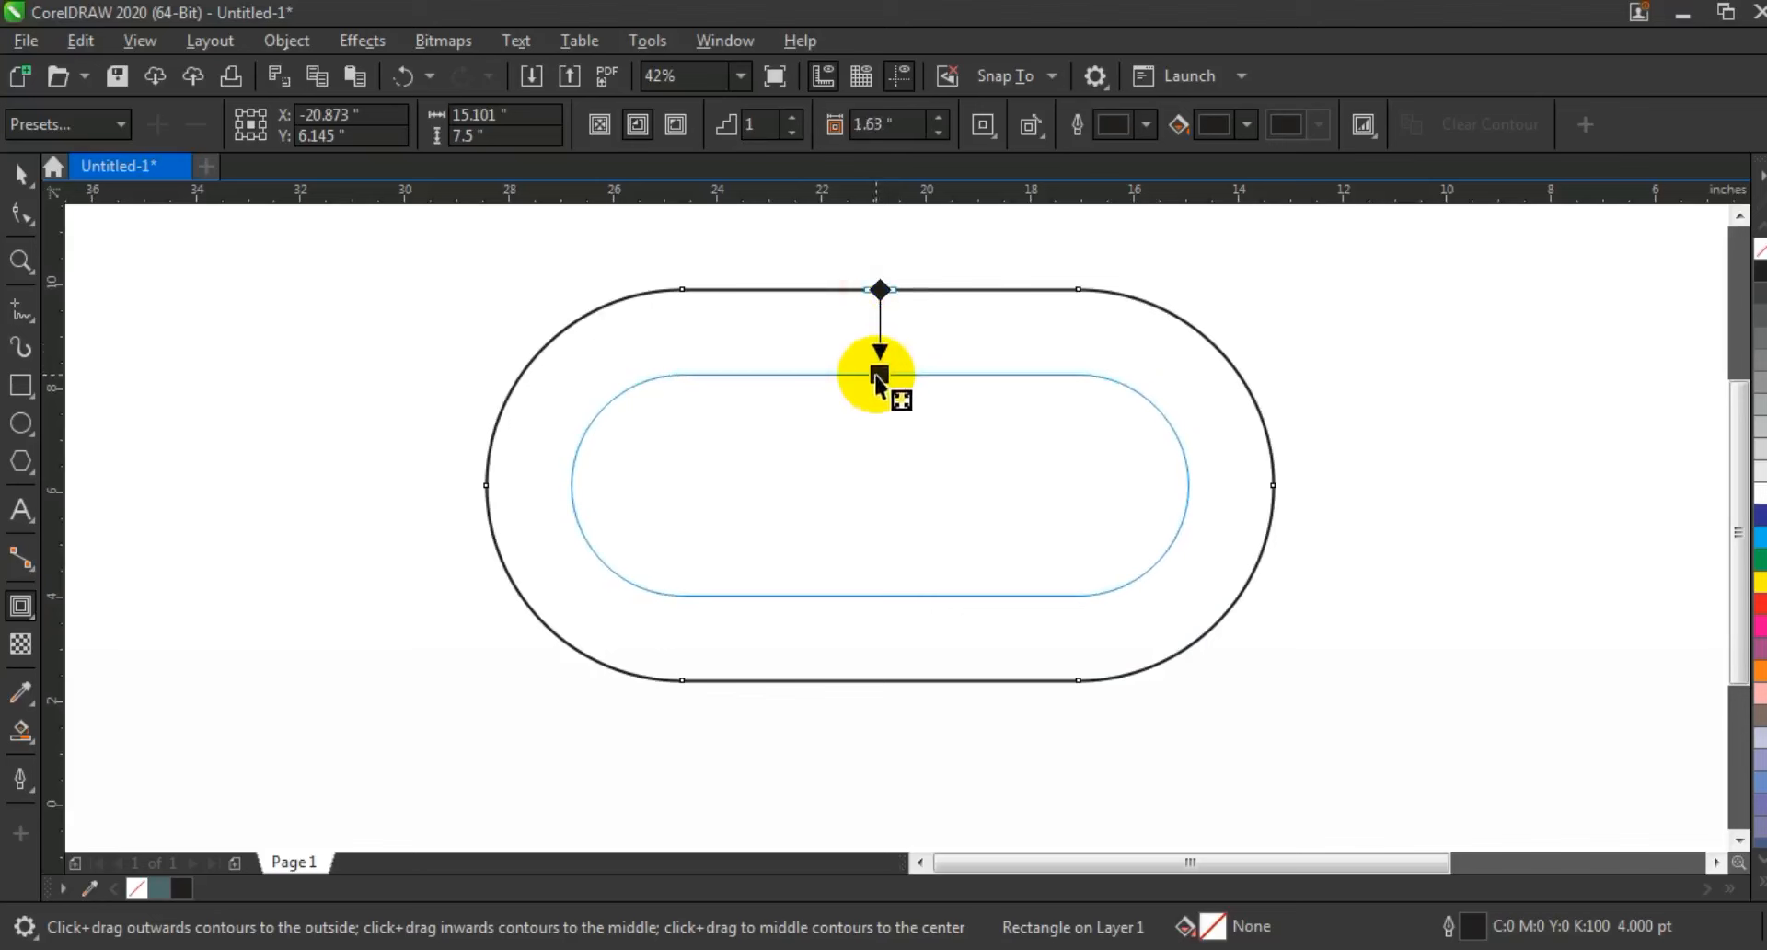
{"action": "left_click_drag", "start_coordinate": [879, 378], "coordinate": [879, 378]}
{"action": "left_click", "coordinate": [20, 173]}
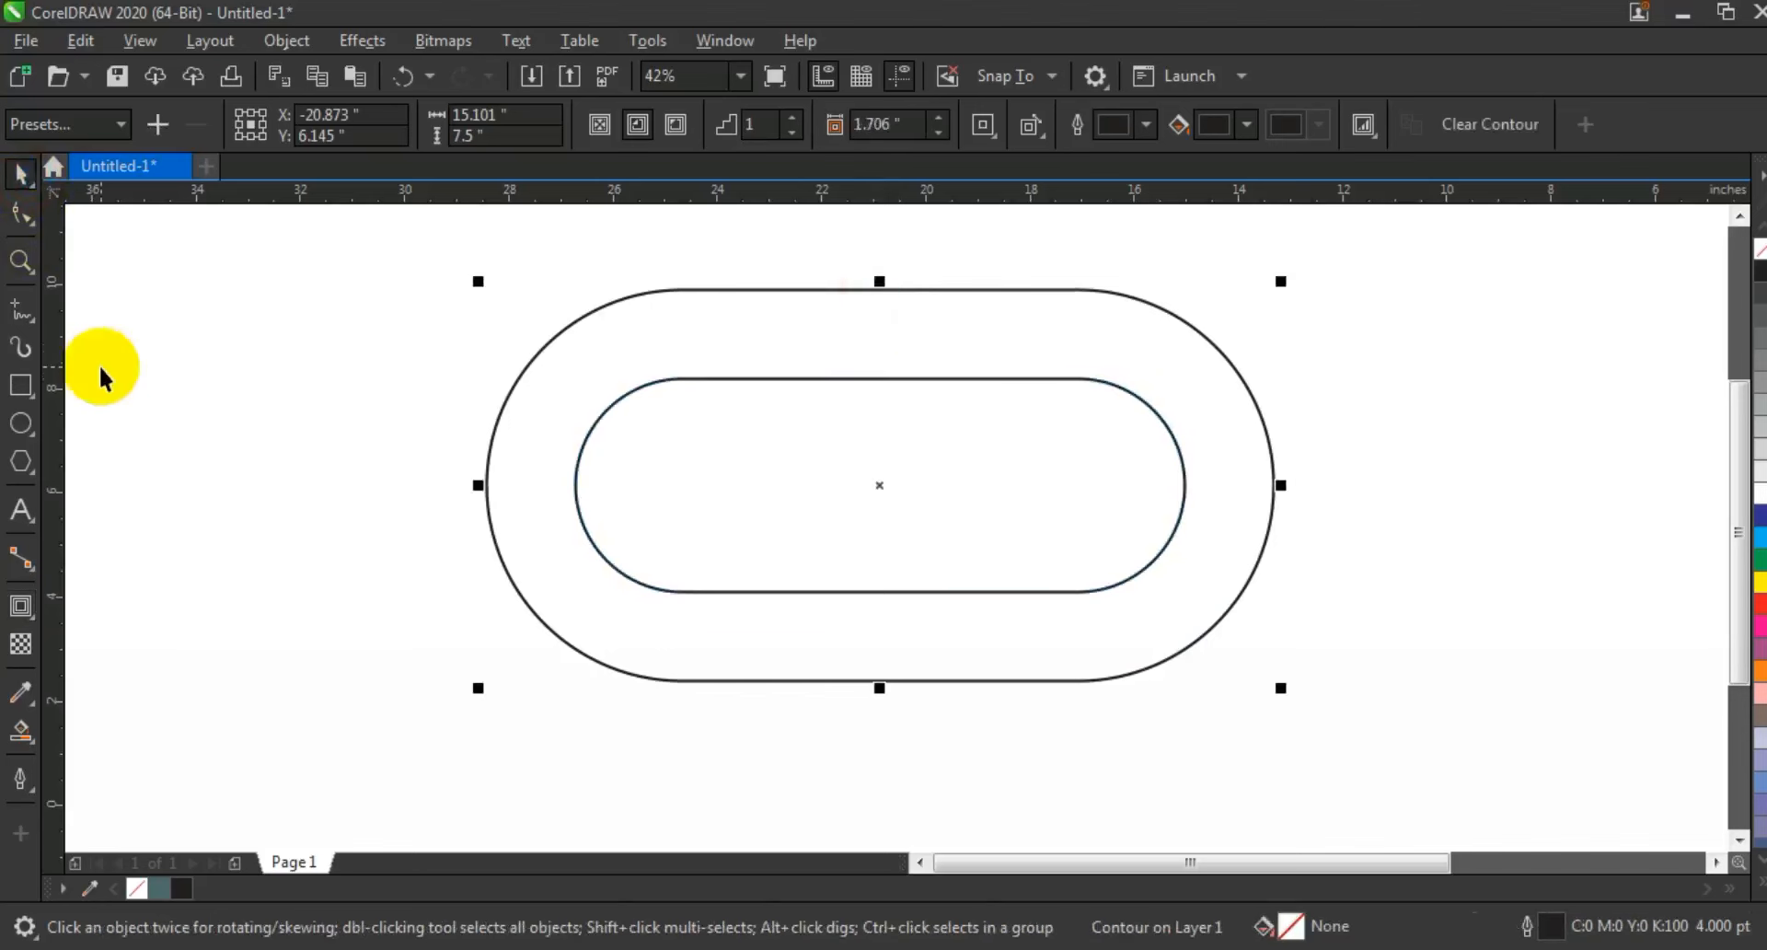
{"action": "left_click", "coordinate": [274, 40]}
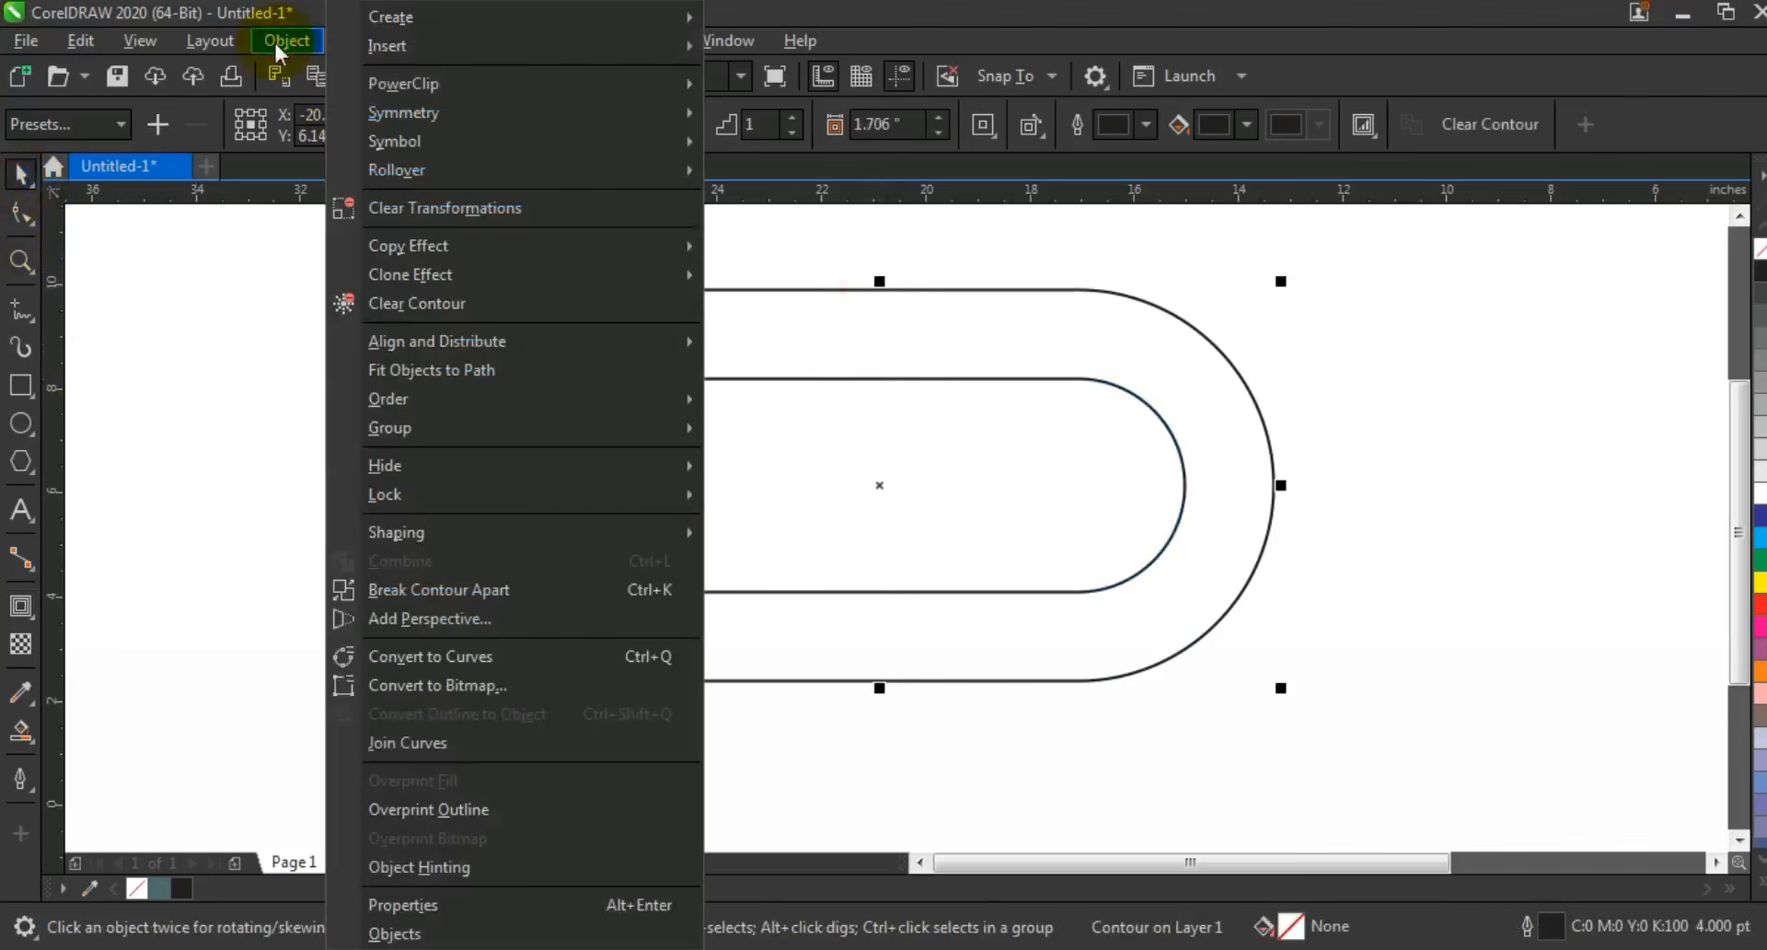
{"action": "left_click", "coordinate": [412, 589]}
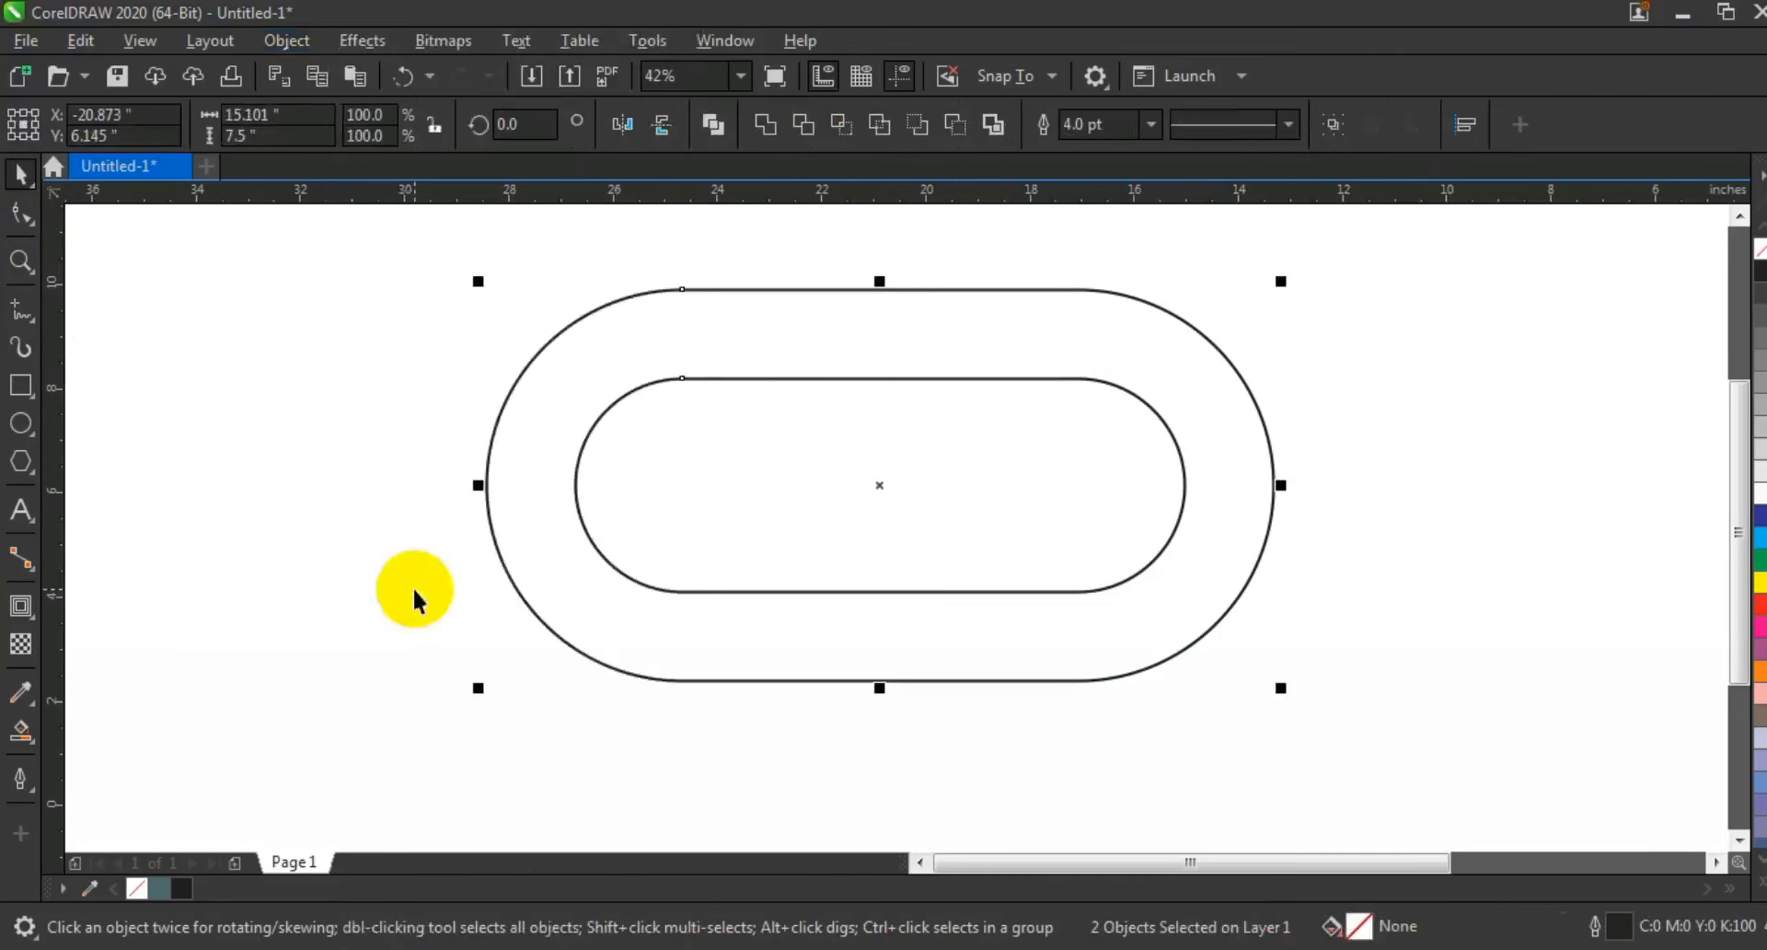
Combine the outer and inner rounded shapes into one curve and set its outline width to 8 pt.
{"action": "left_click", "coordinate": [715, 129]}
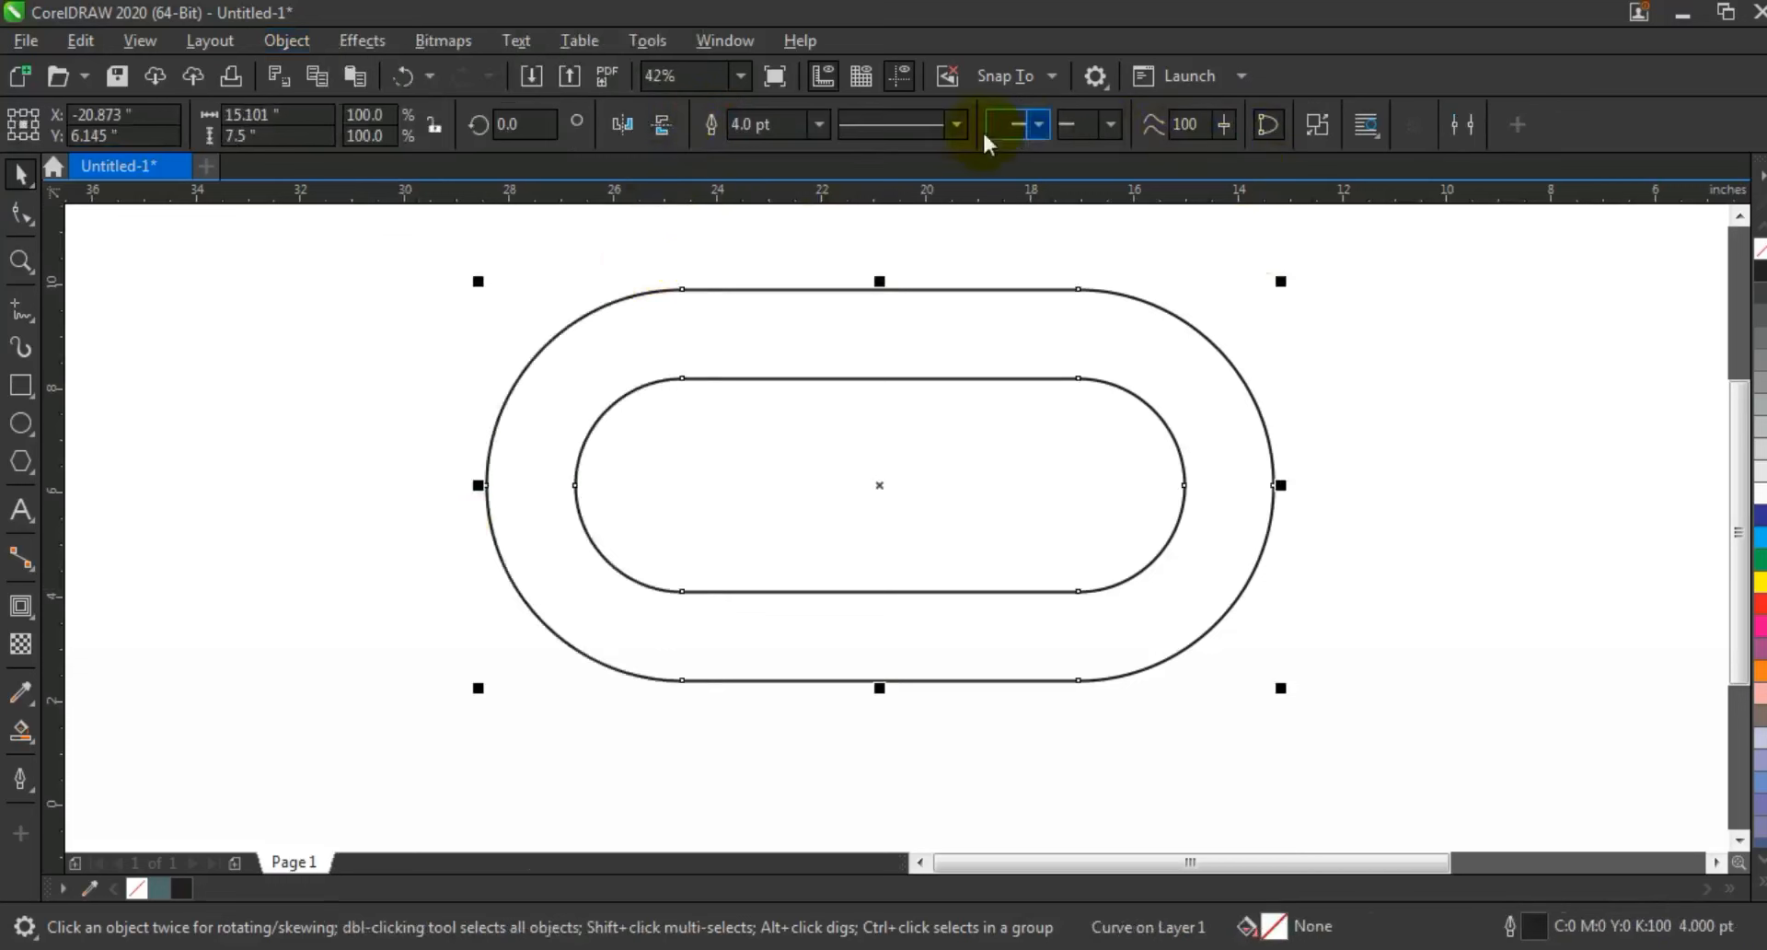
{"action": "left_click", "coordinate": [818, 124]}
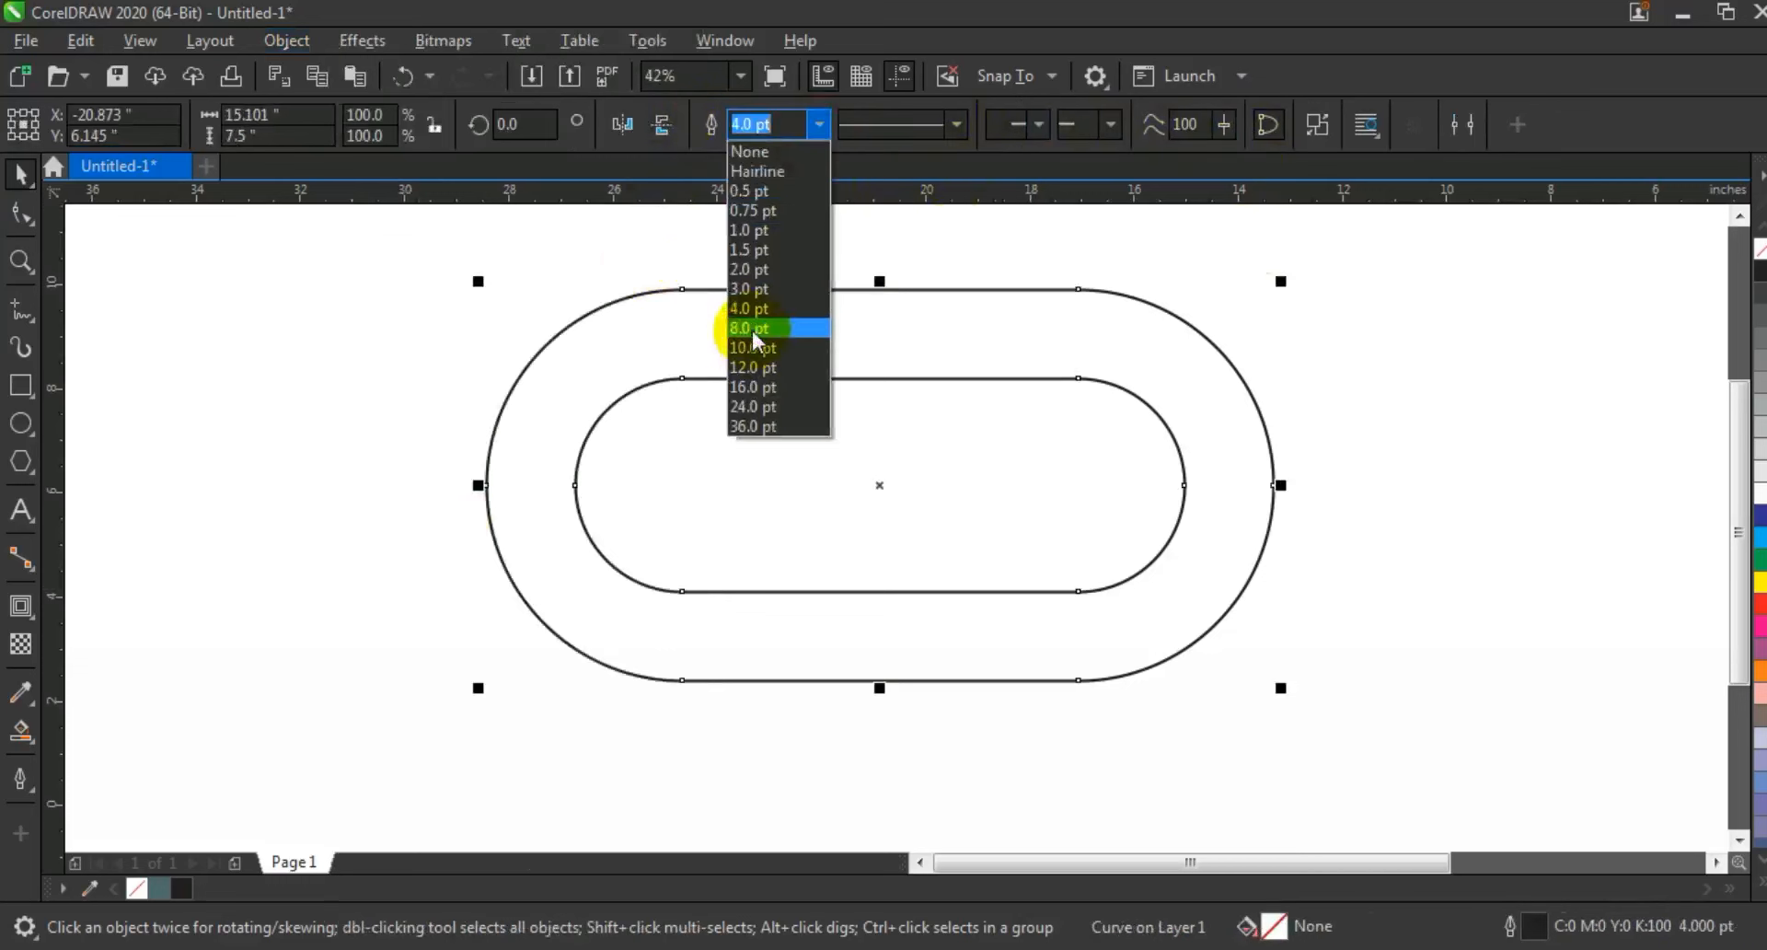
{"action": "left_click", "coordinate": [753, 330]}
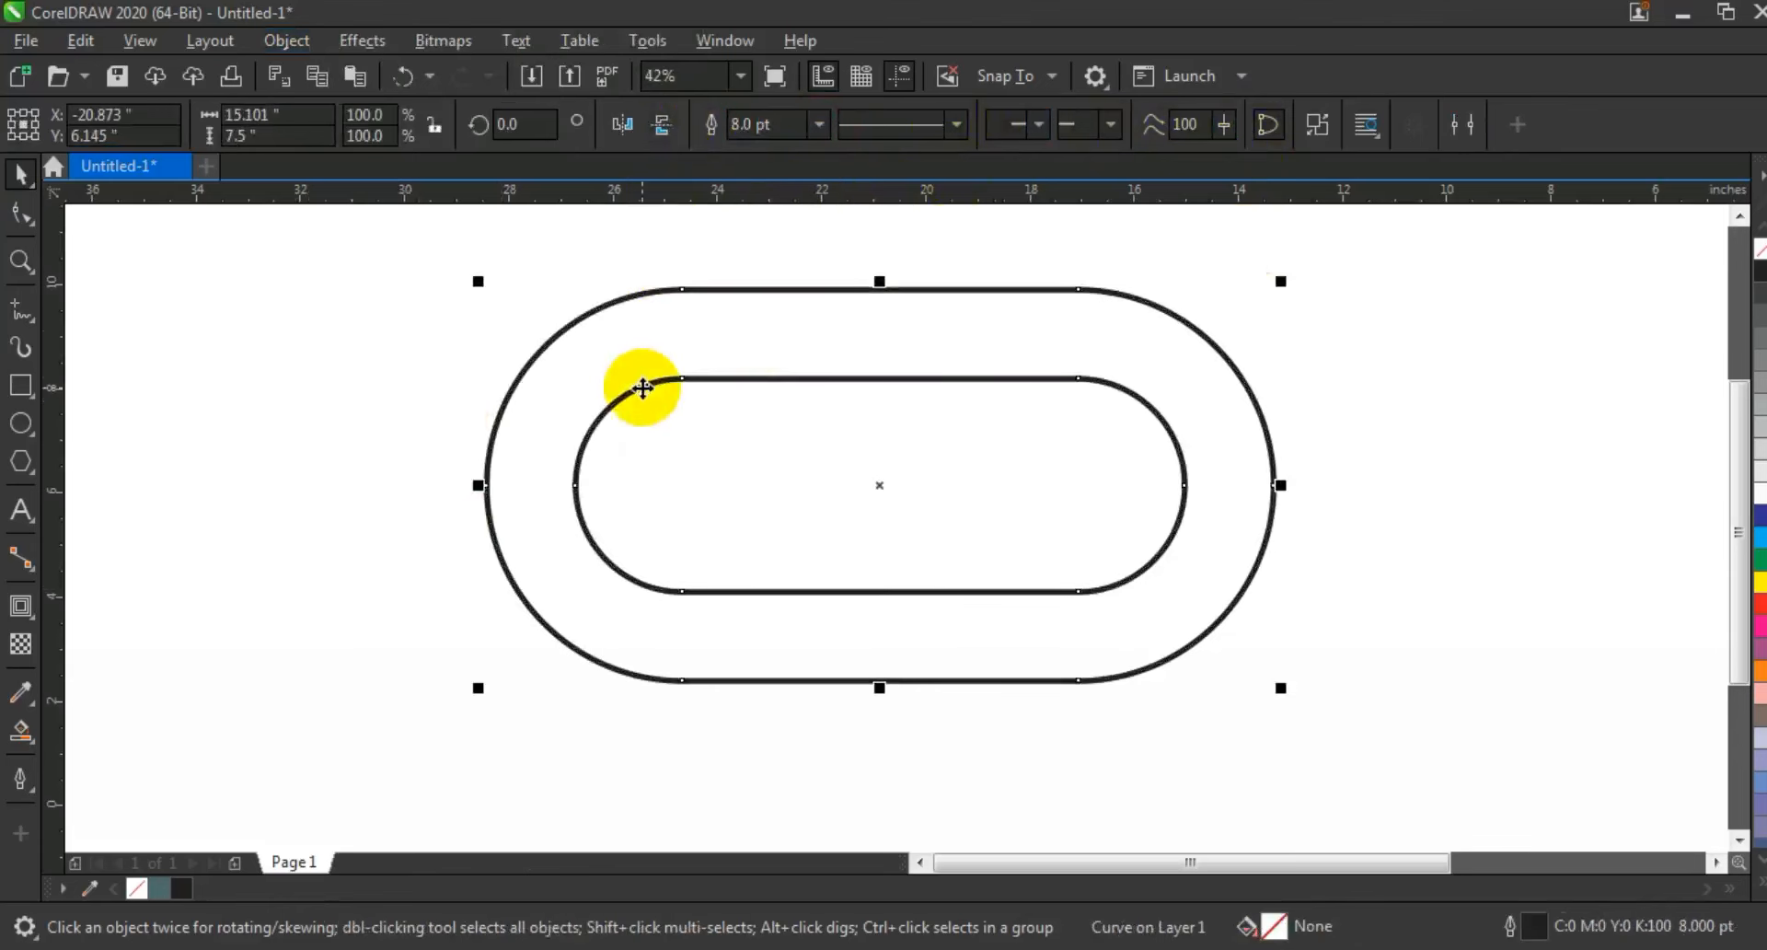
Duplicate the combined ring and move the copy straight down until its top band overlaps the original's bottom band.
{"action": "right_click", "coordinate": [642, 389]}
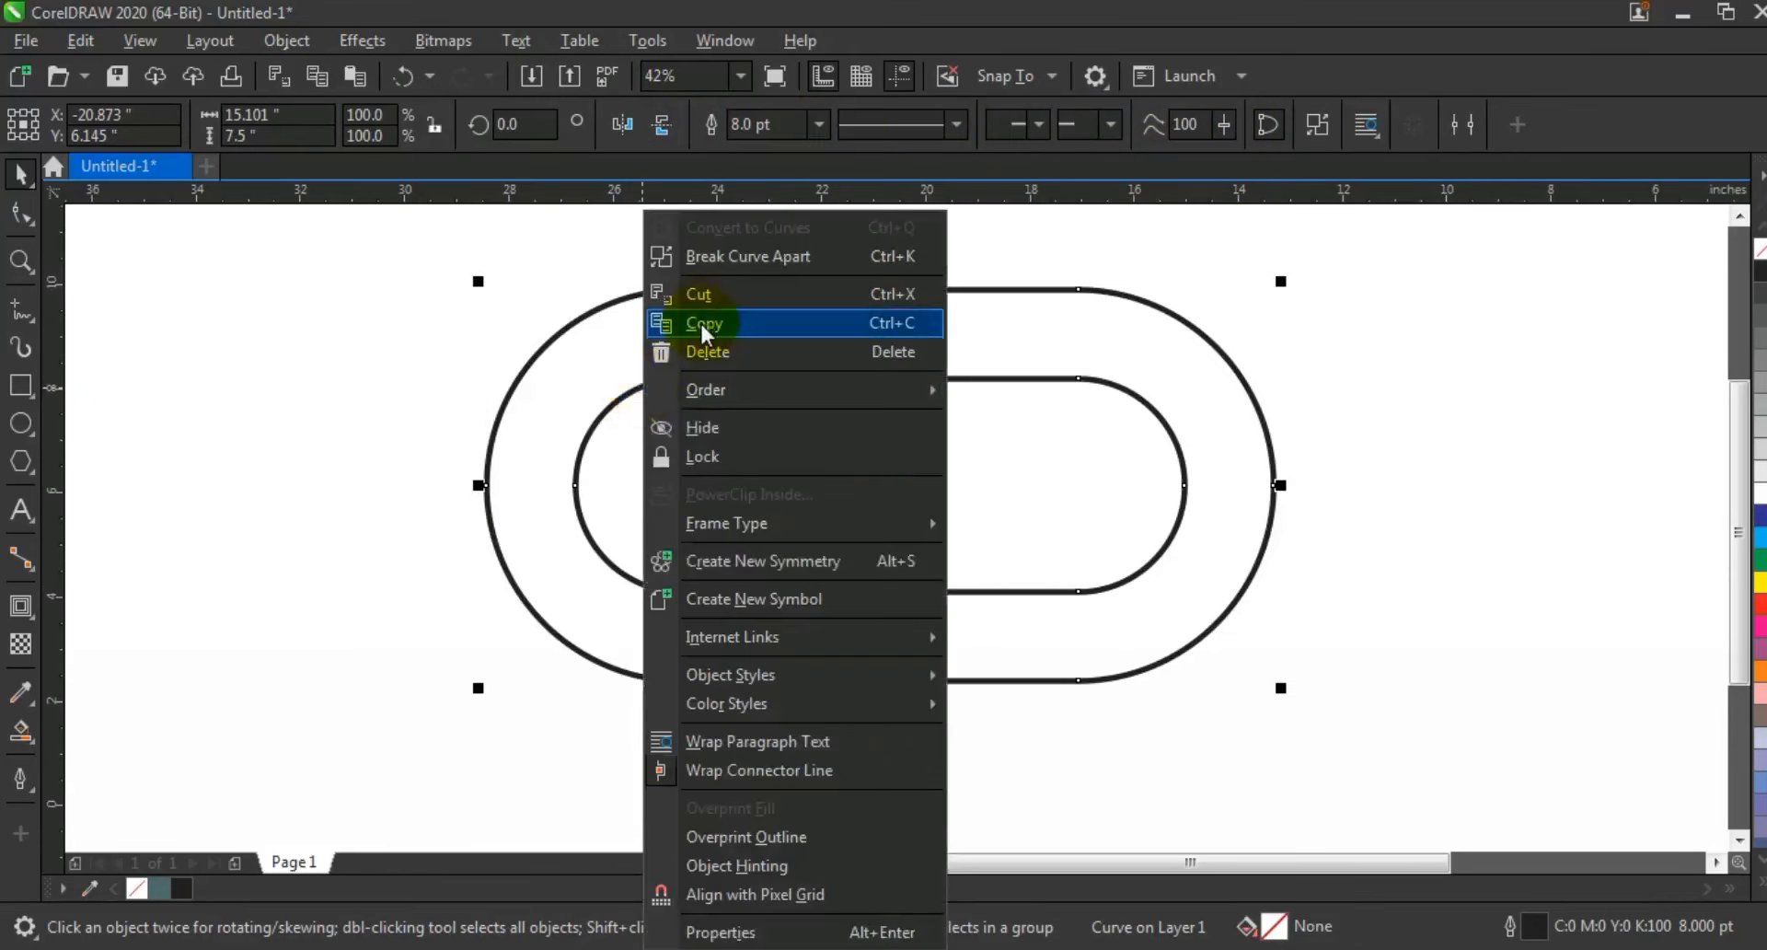
{"action": "left_click", "coordinate": [836, 322]}
{"action": "right_click", "coordinate": [271, 377]}
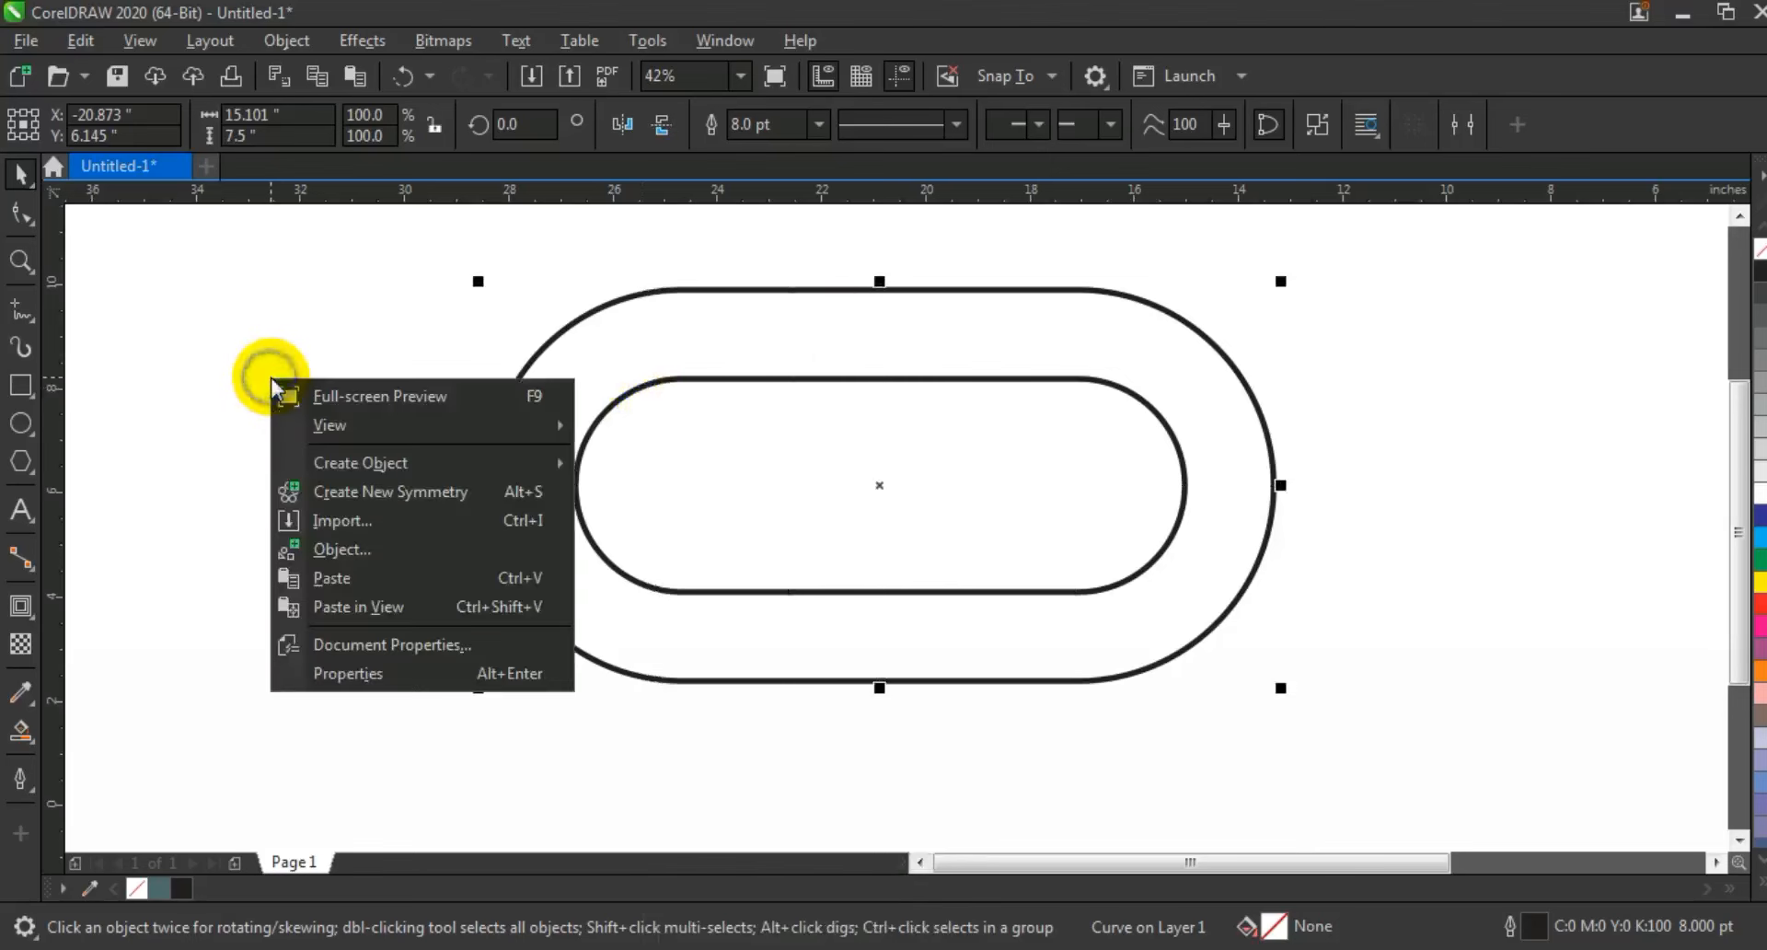
{"action": "left_click", "coordinate": [330, 577]}
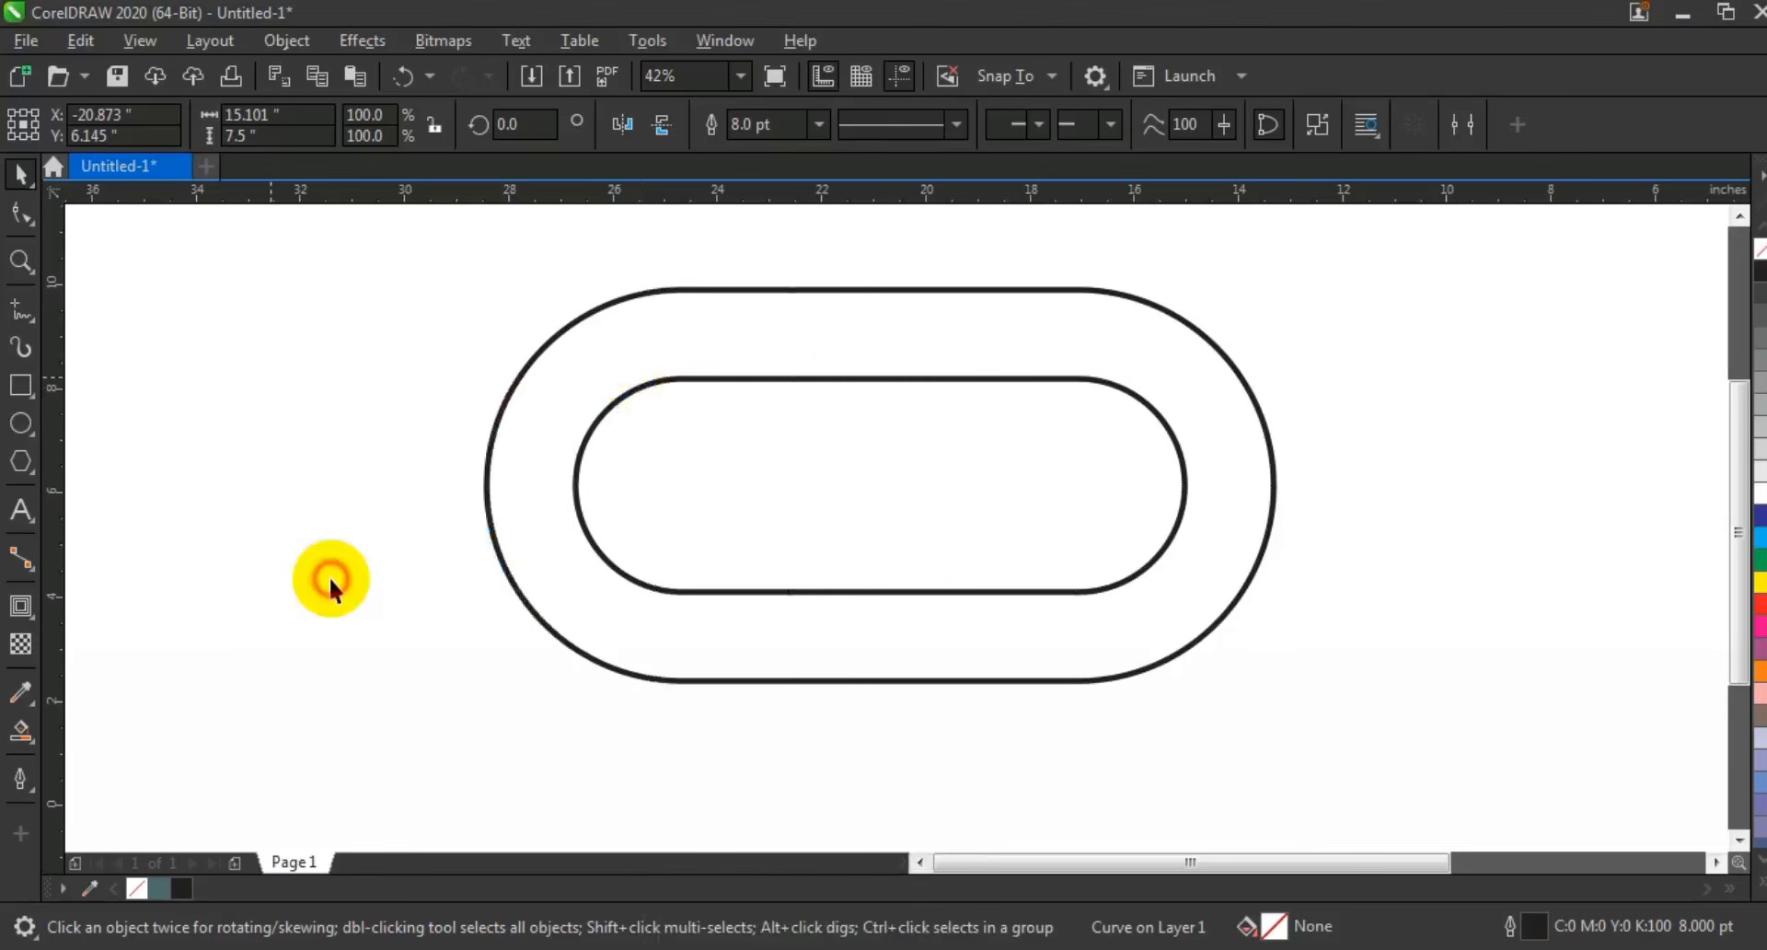
{"action": "left_click_drag", "start_coordinate": [742, 376], "coordinate": [741, 675]}
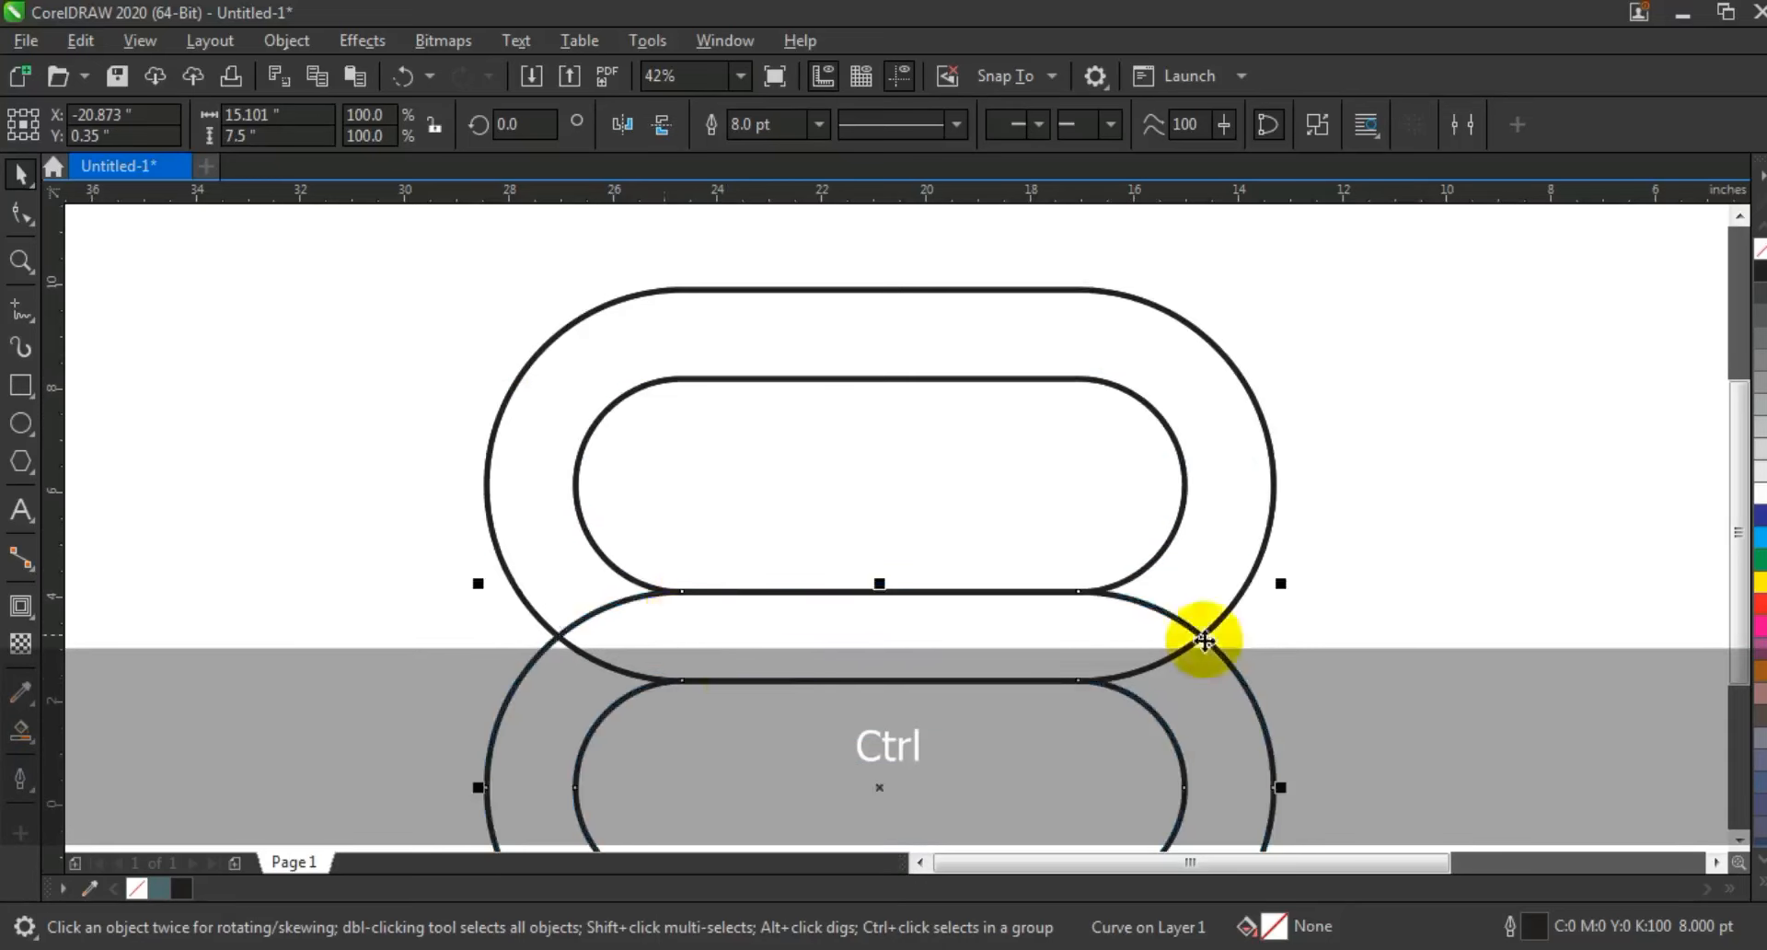
{"action": "left_click", "coordinate": [1325, 621]}
Draw a vertical line about 3 inches long across the upper ring's top-left band and copy it across the lower ring's bottom-right band.
{"action": "key", "text": "F3"}
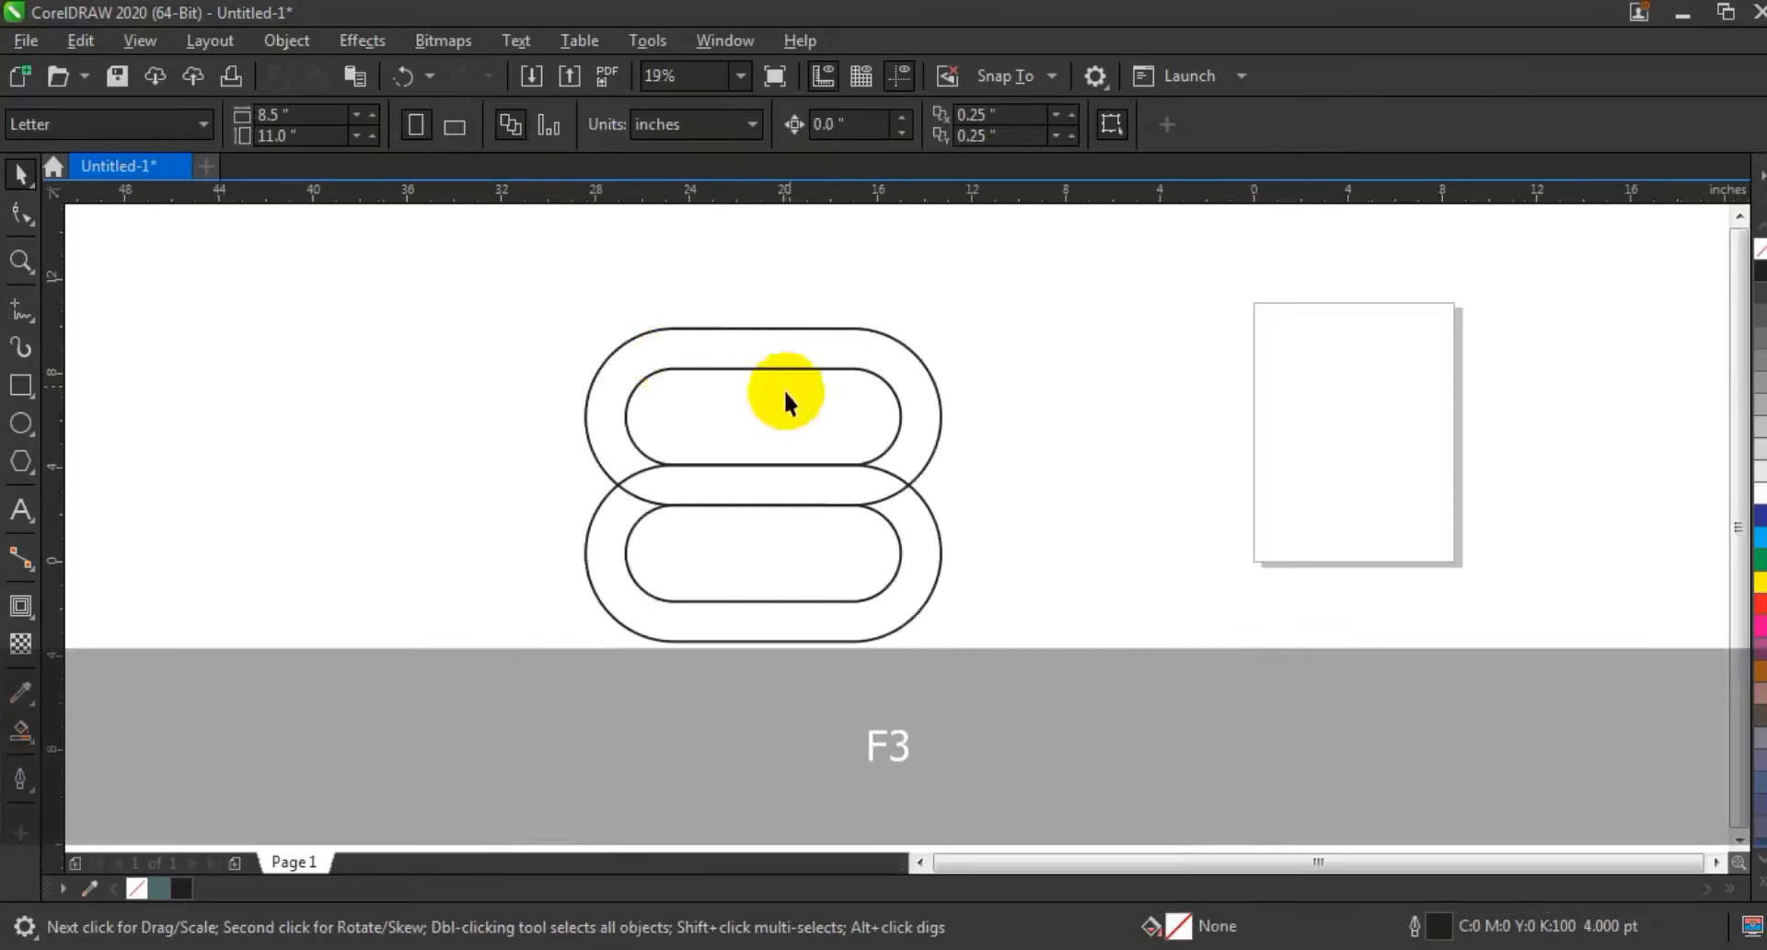
{"action": "left_click", "coordinate": [21, 262]}
{"action": "left_click_drag", "start_coordinate": [525, 306], "coordinate": [992, 622]}
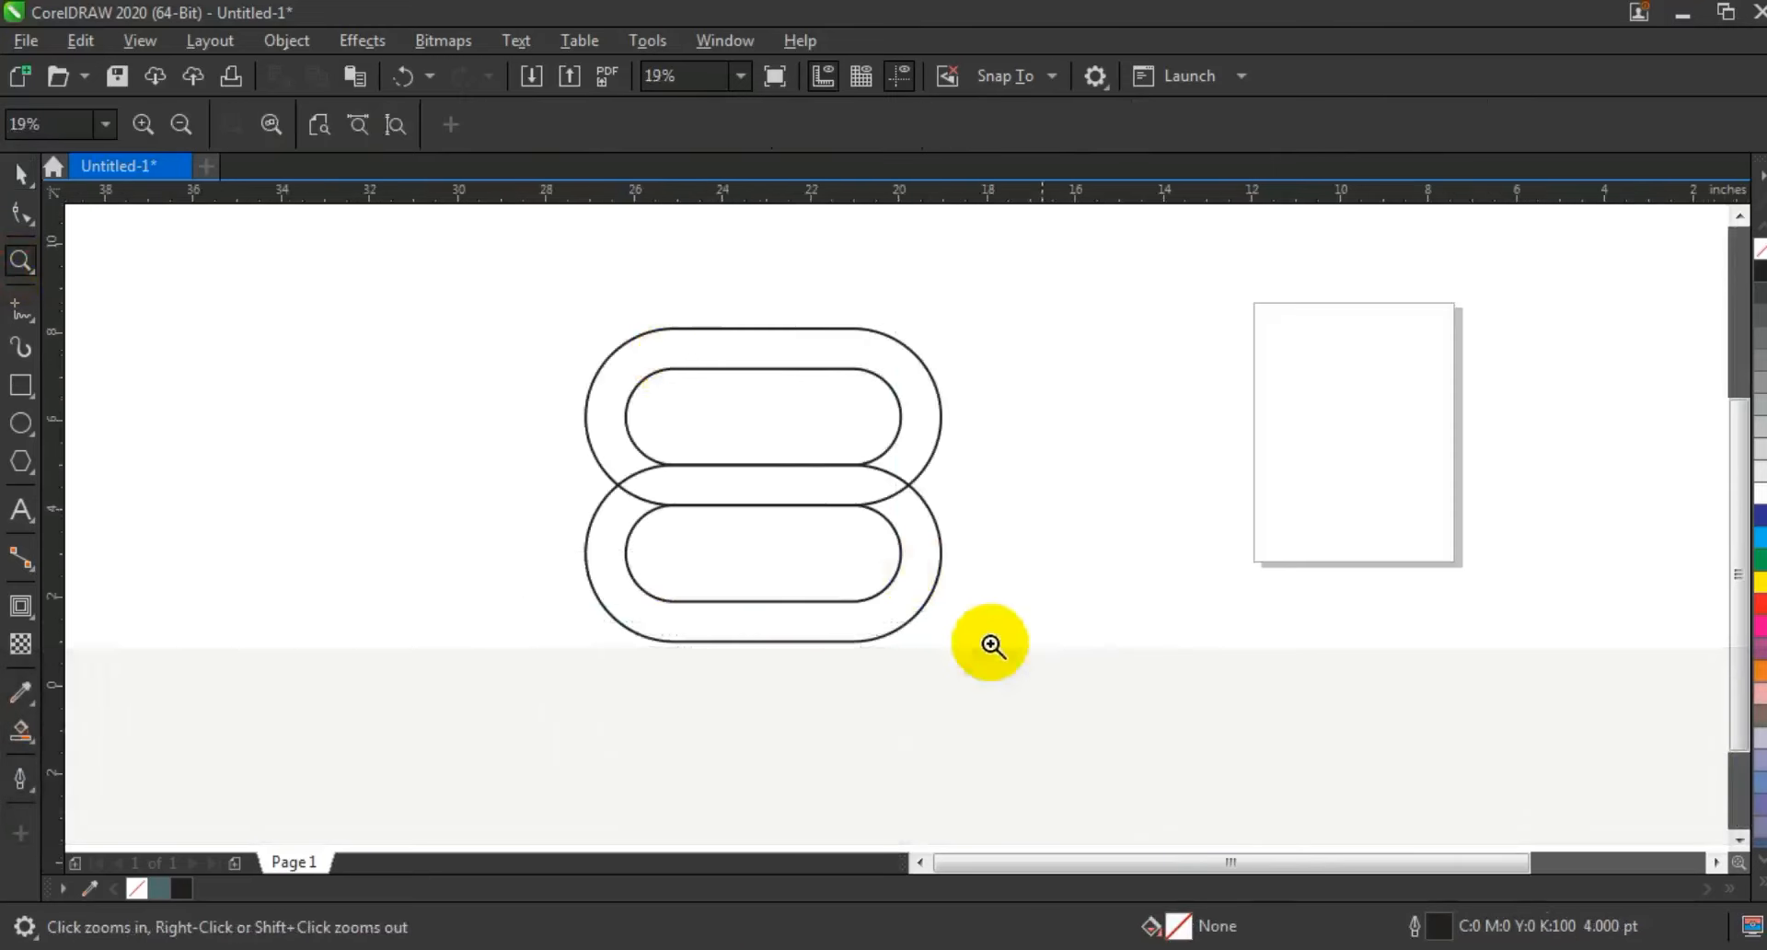
{"action": "left_click", "coordinate": [21, 310]}
{"action": "left_click", "coordinate": [682, 241], "text": "ctrl"}
{"action": "left_click", "coordinate": [682, 376], "text": "ctrl"}
{"action": "key", "text": "space"}
{"action": "mouse_move", "coordinate": [686, 350]}
{"action": "left_mouse_down"}
{"action": "mouse_move", "coordinate": [1053, 777]}
{"action": "mouse_move", "coordinate": [1050, 823]}
{"action": "left_mouse_up"}
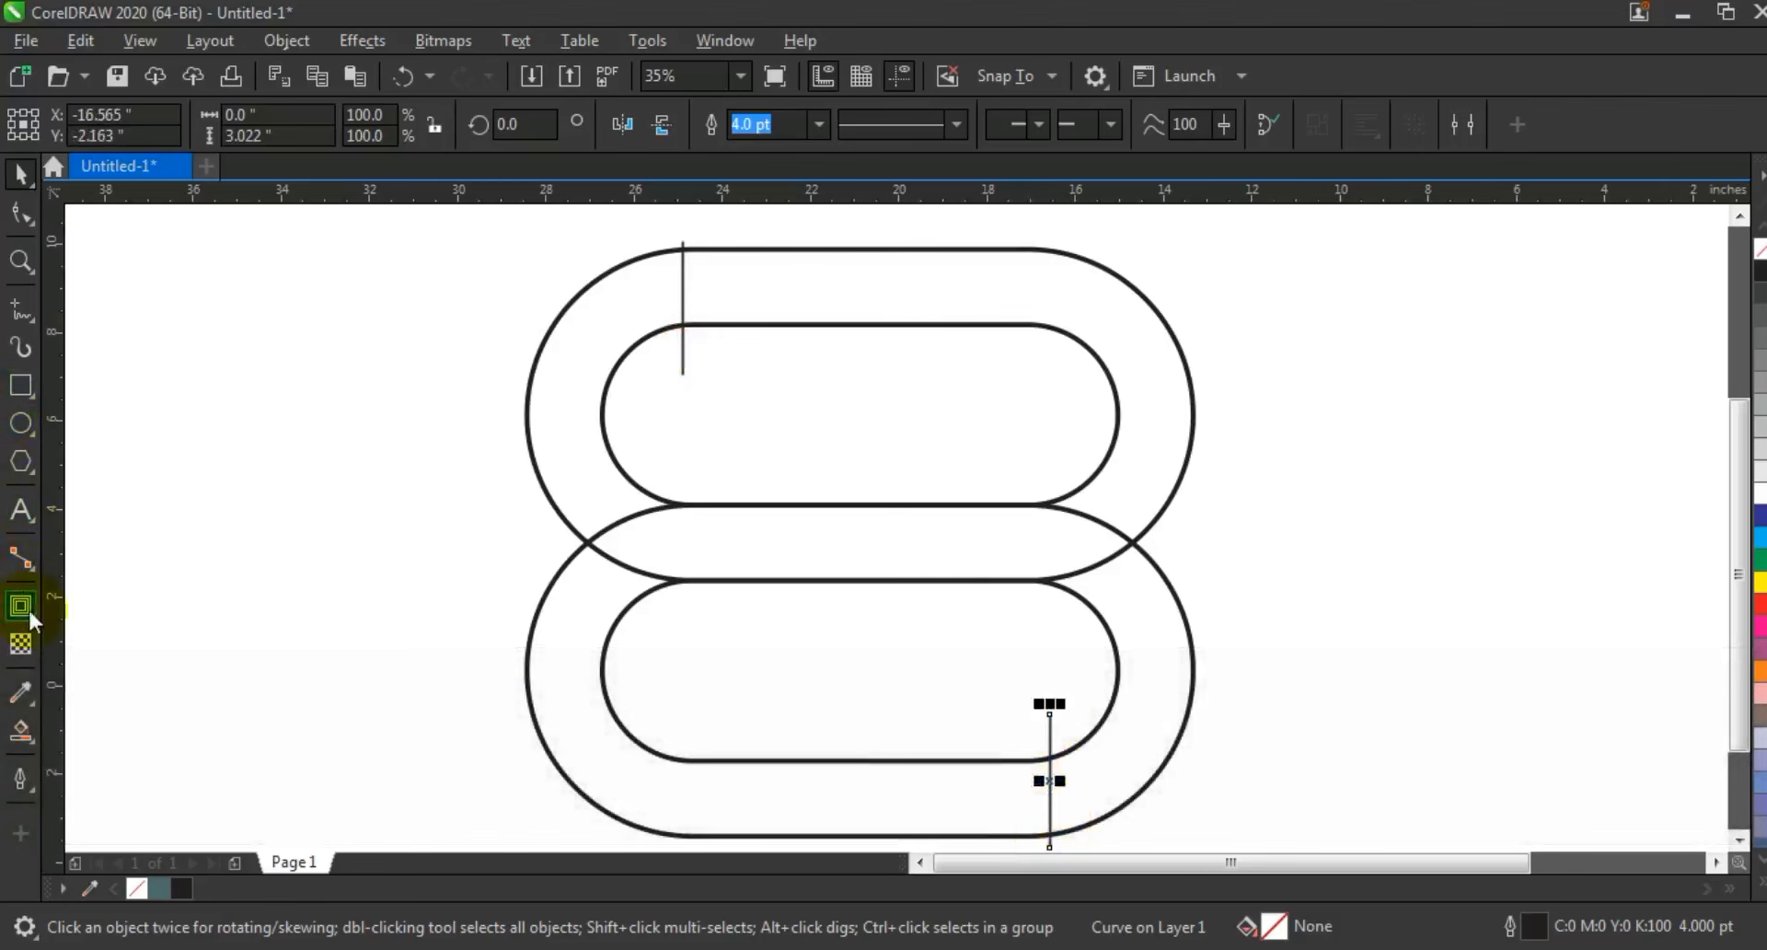
Smart-fill the three band regions that form the winding S-shaped path between the two cutting lines.
{"action": "left_click", "coordinate": [31, 743]}
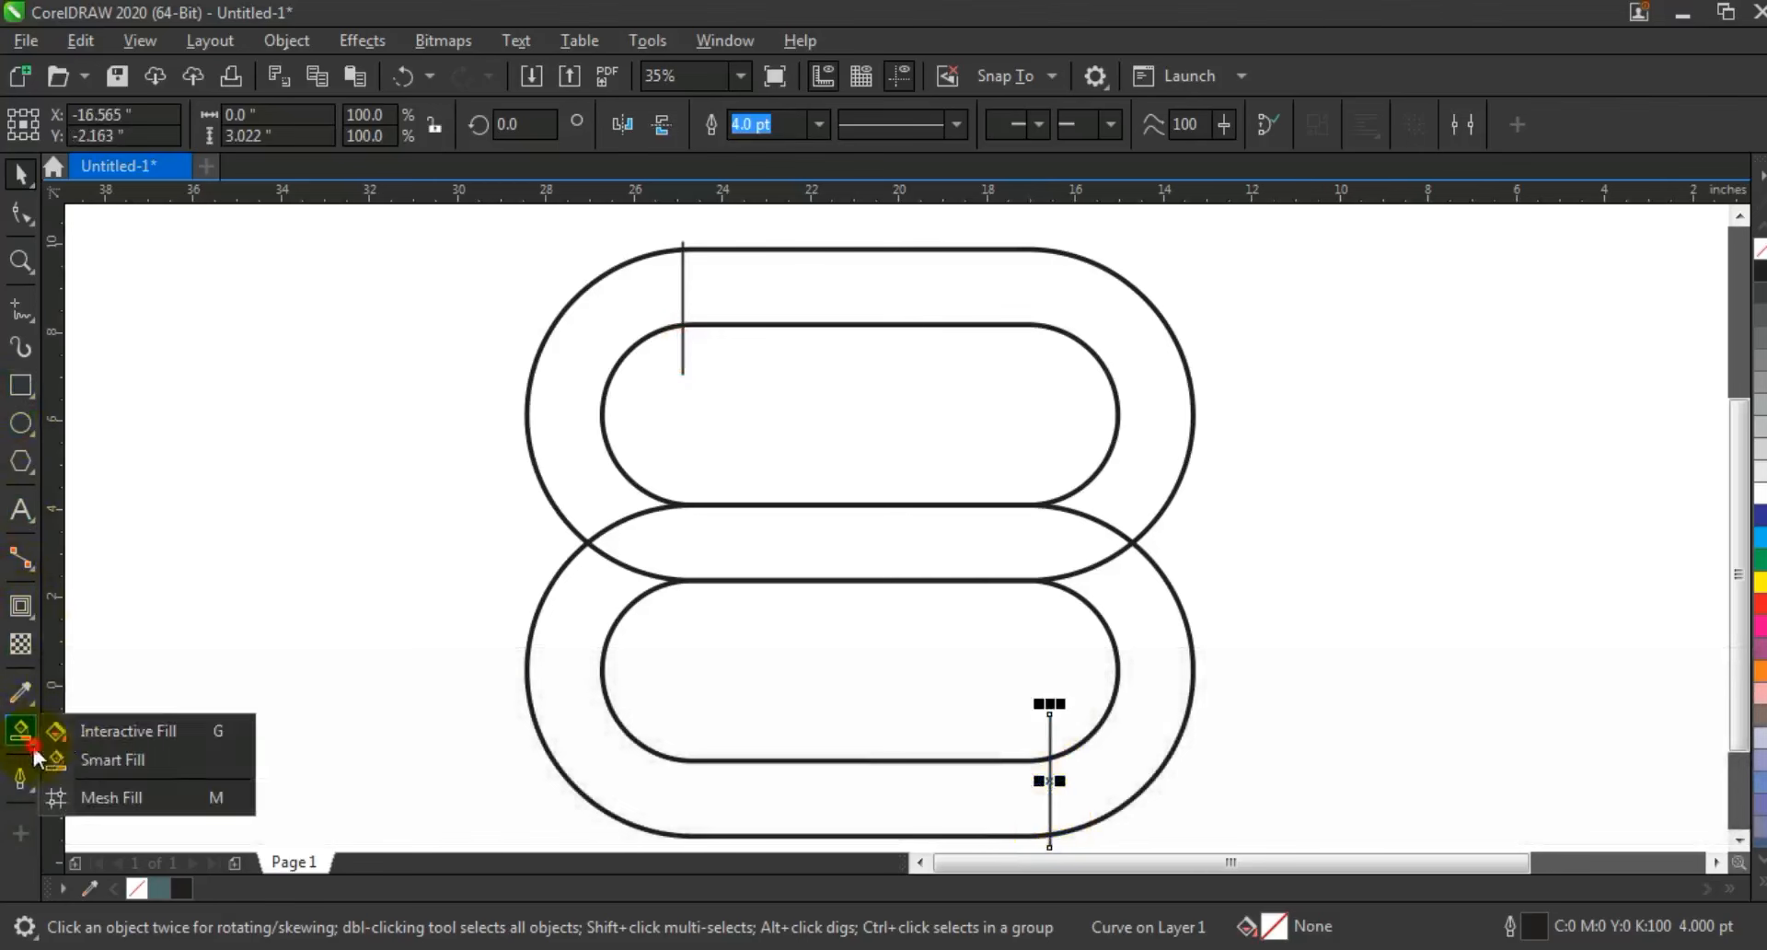
{"action": "left_click", "coordinate": [83, 758]}
{"action": "left_click", "coordinate": [828, 283]}
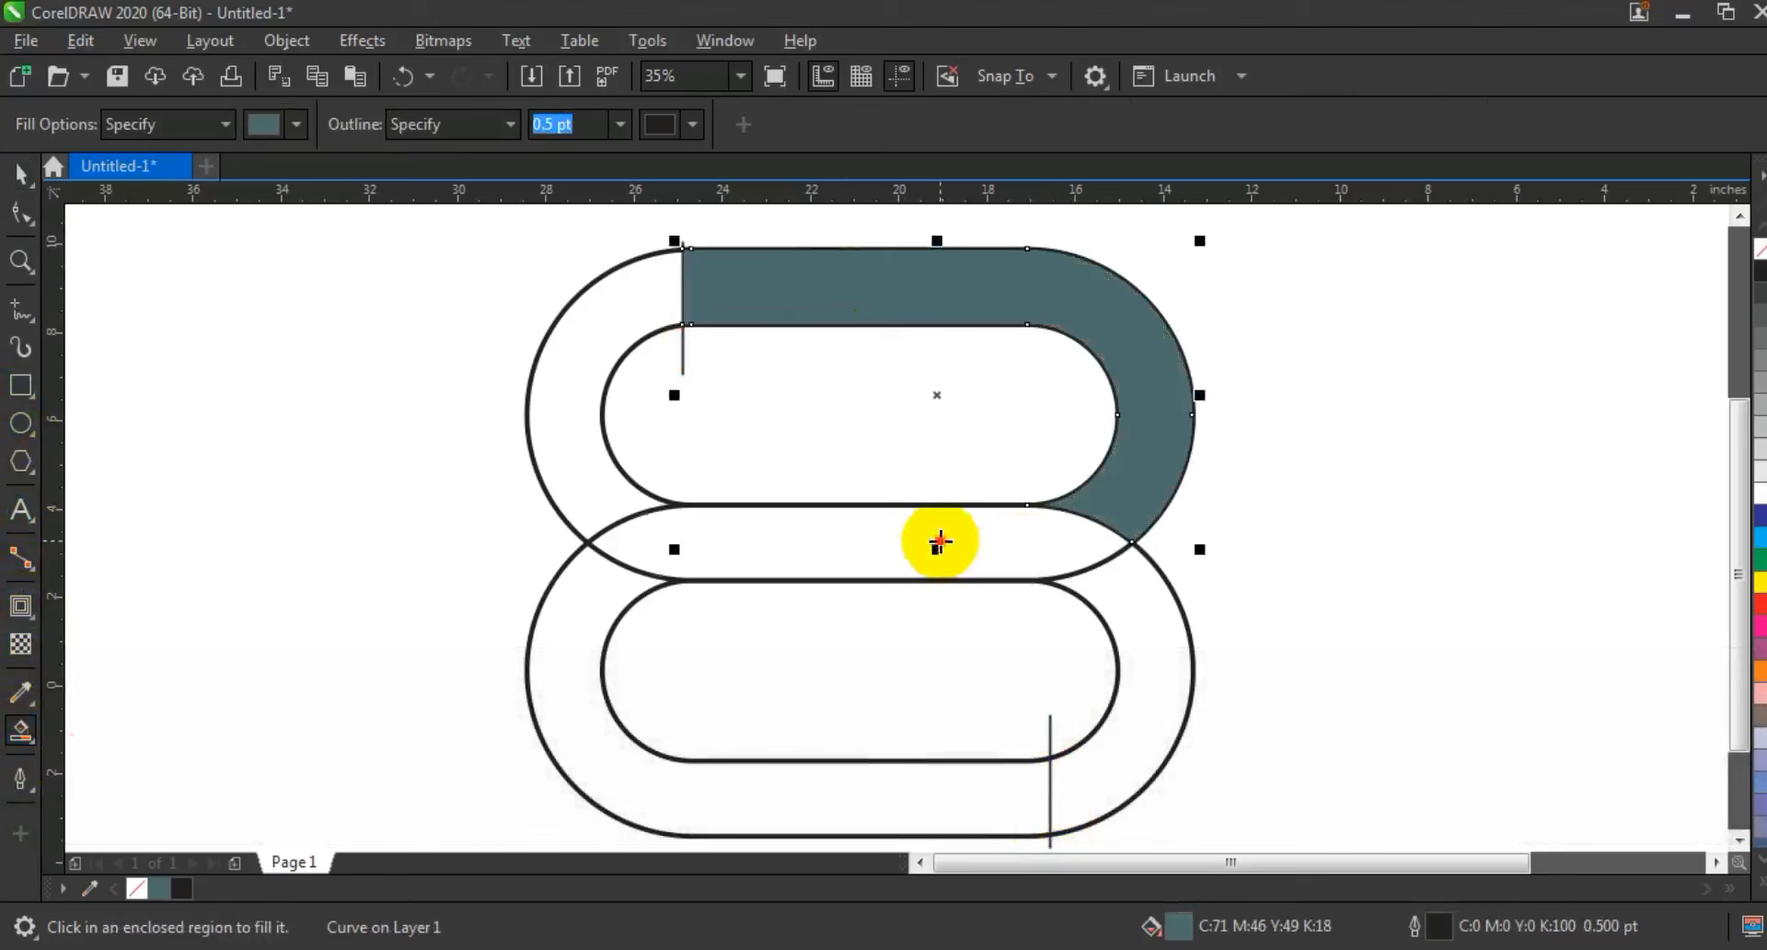
{"action": "left_click", "coordinate": [939, 542]}
{"action": "left_click", "coordinate": [583, 616]}
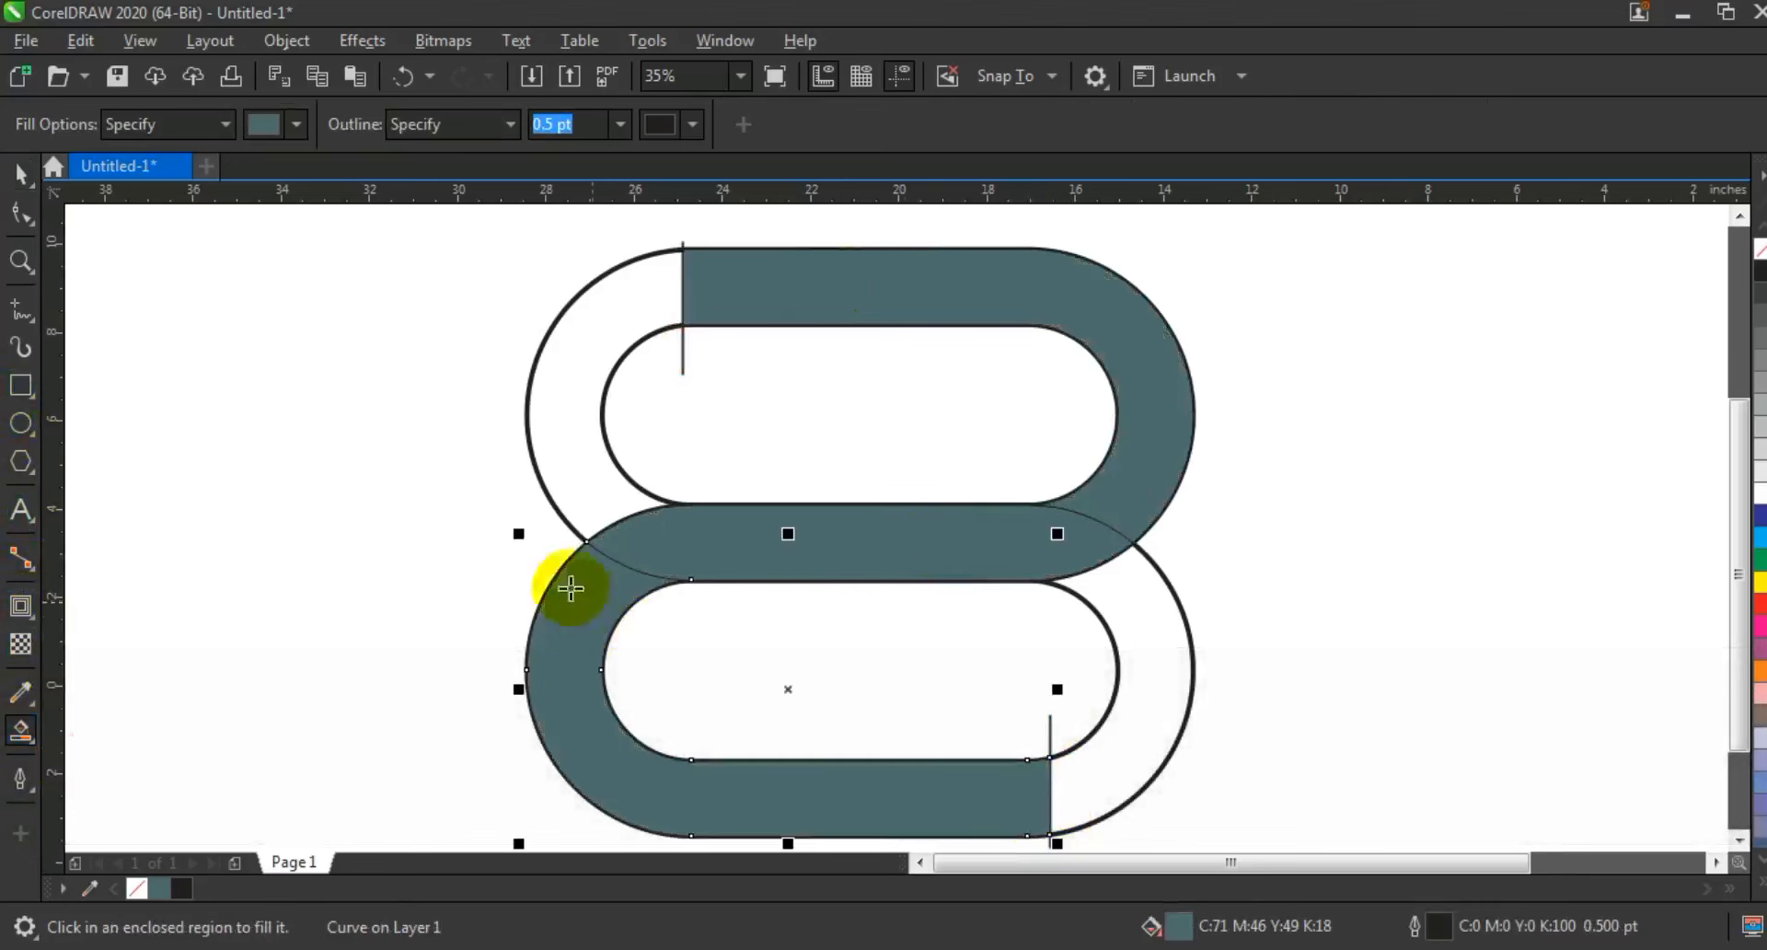
Delete both original ring outlines and the two vertical cutting lines, leaving only the filled pieces.
{"action": "left_click", "coordinate": [21, 173]}
{"action": "left_click", "coordinate": [1116, 591]}
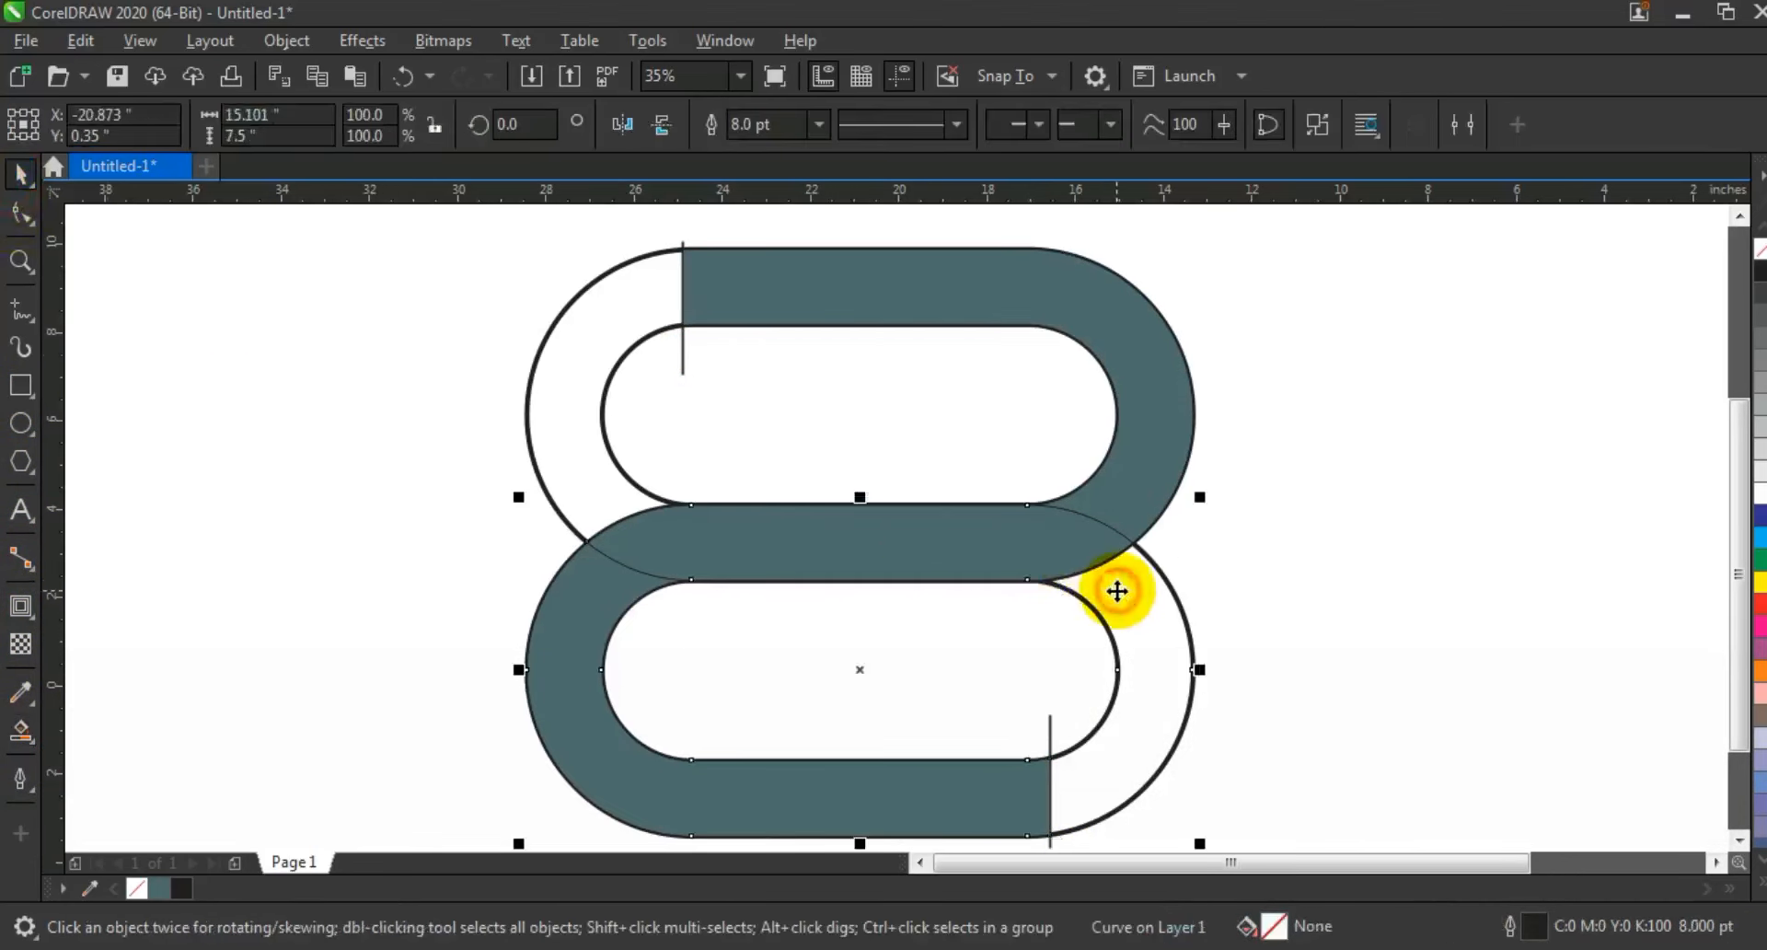
{"action": "key", "text": "Delete"}
{"action": "left_click", "coordinate": [603, 471]}
{"action": "left_click", "coordinate": [603, 472]}
{"action": "key", "text": "Delete"}
{"action": "left_click", "coordinate": [683, 364]}
{"action": "key", "text": "Delete"}
{"action": "left_click", "coordinate": [1052, 722]}
{"action": "key", "text": "Delete"}
Weld the three filled pieces into a single winding path shape.
{"action": "key", "text": "F3"}
{"action": "left_click_drag", "start_coordinate": [814, 521], "coordinate": [659, 345]}
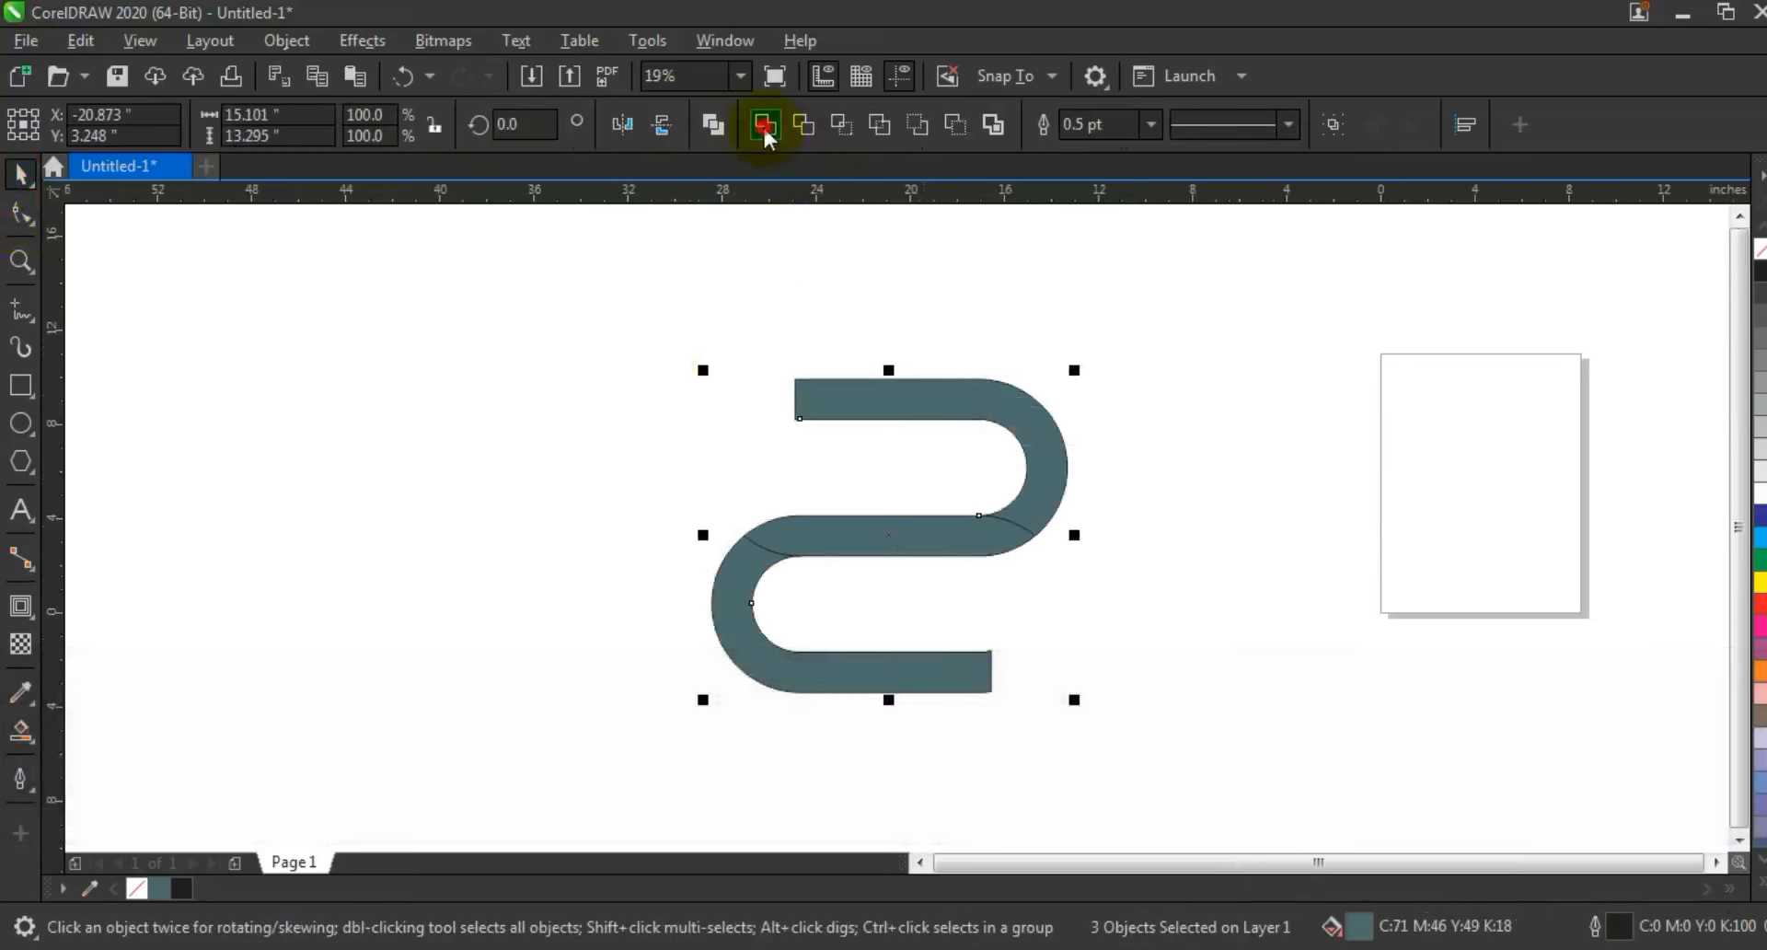
{"action": "left_click", "coordinate": [764, 124]}
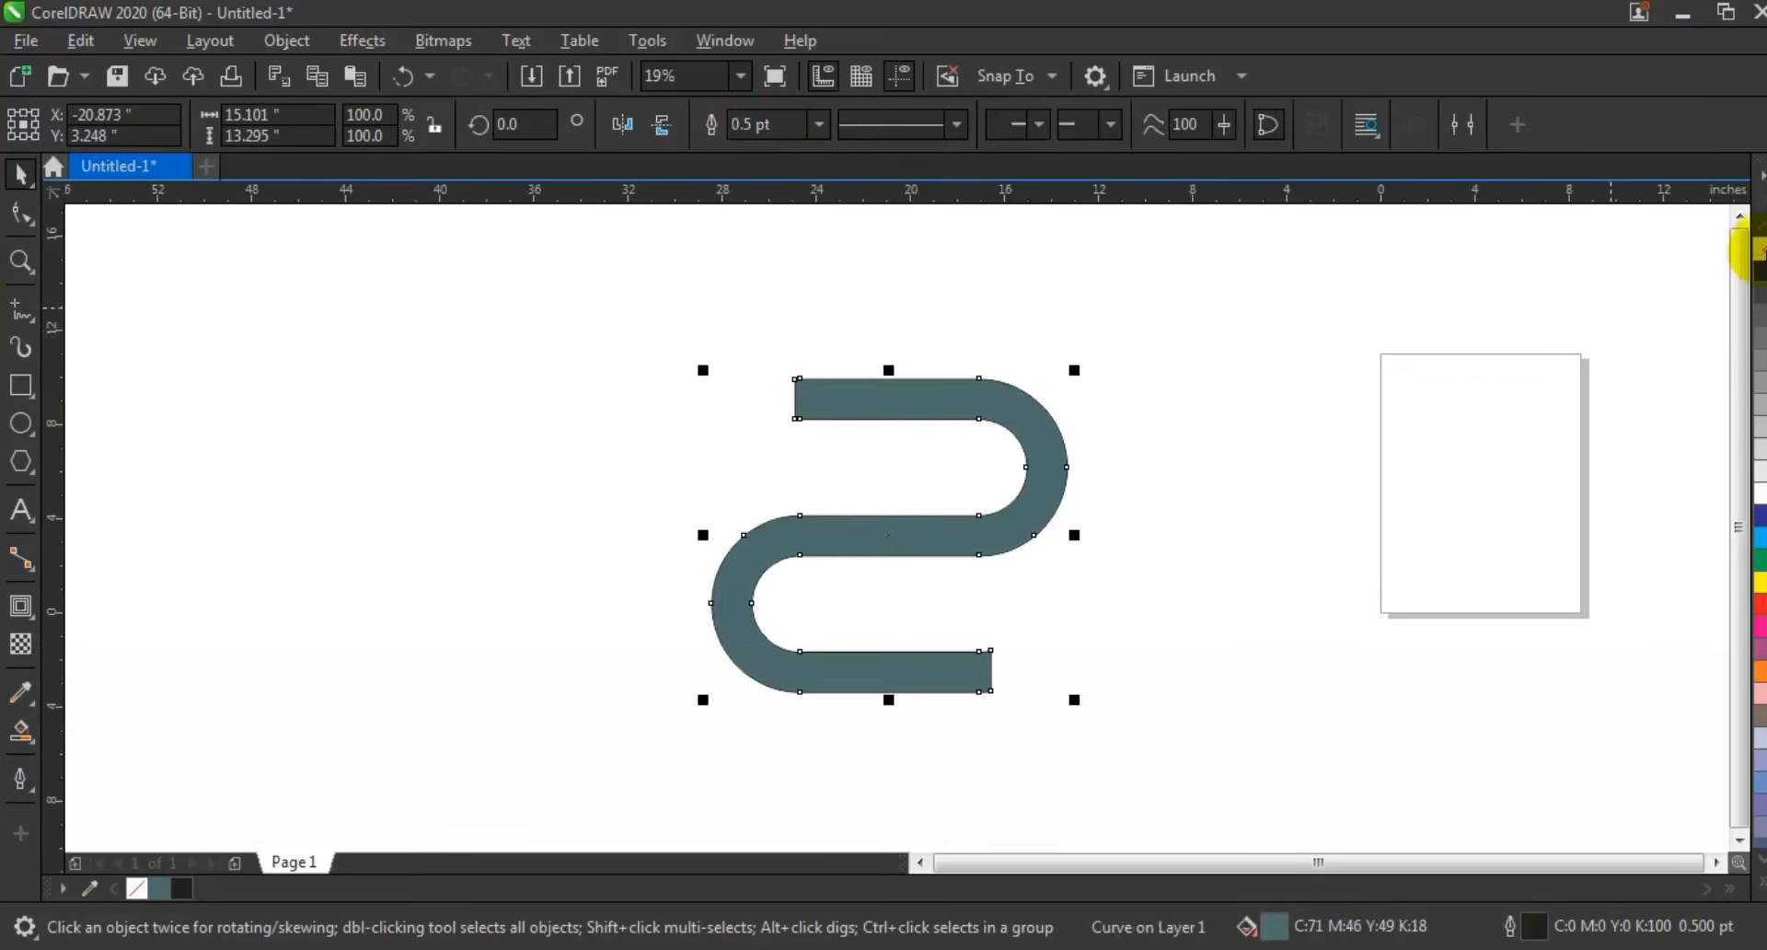
Remove the fill from the winding path and set its outline width to 4 pt.
{"action": "left_click", "coordinate": [1760, 250]}
{"action": "key", "text": "shift+F2"}
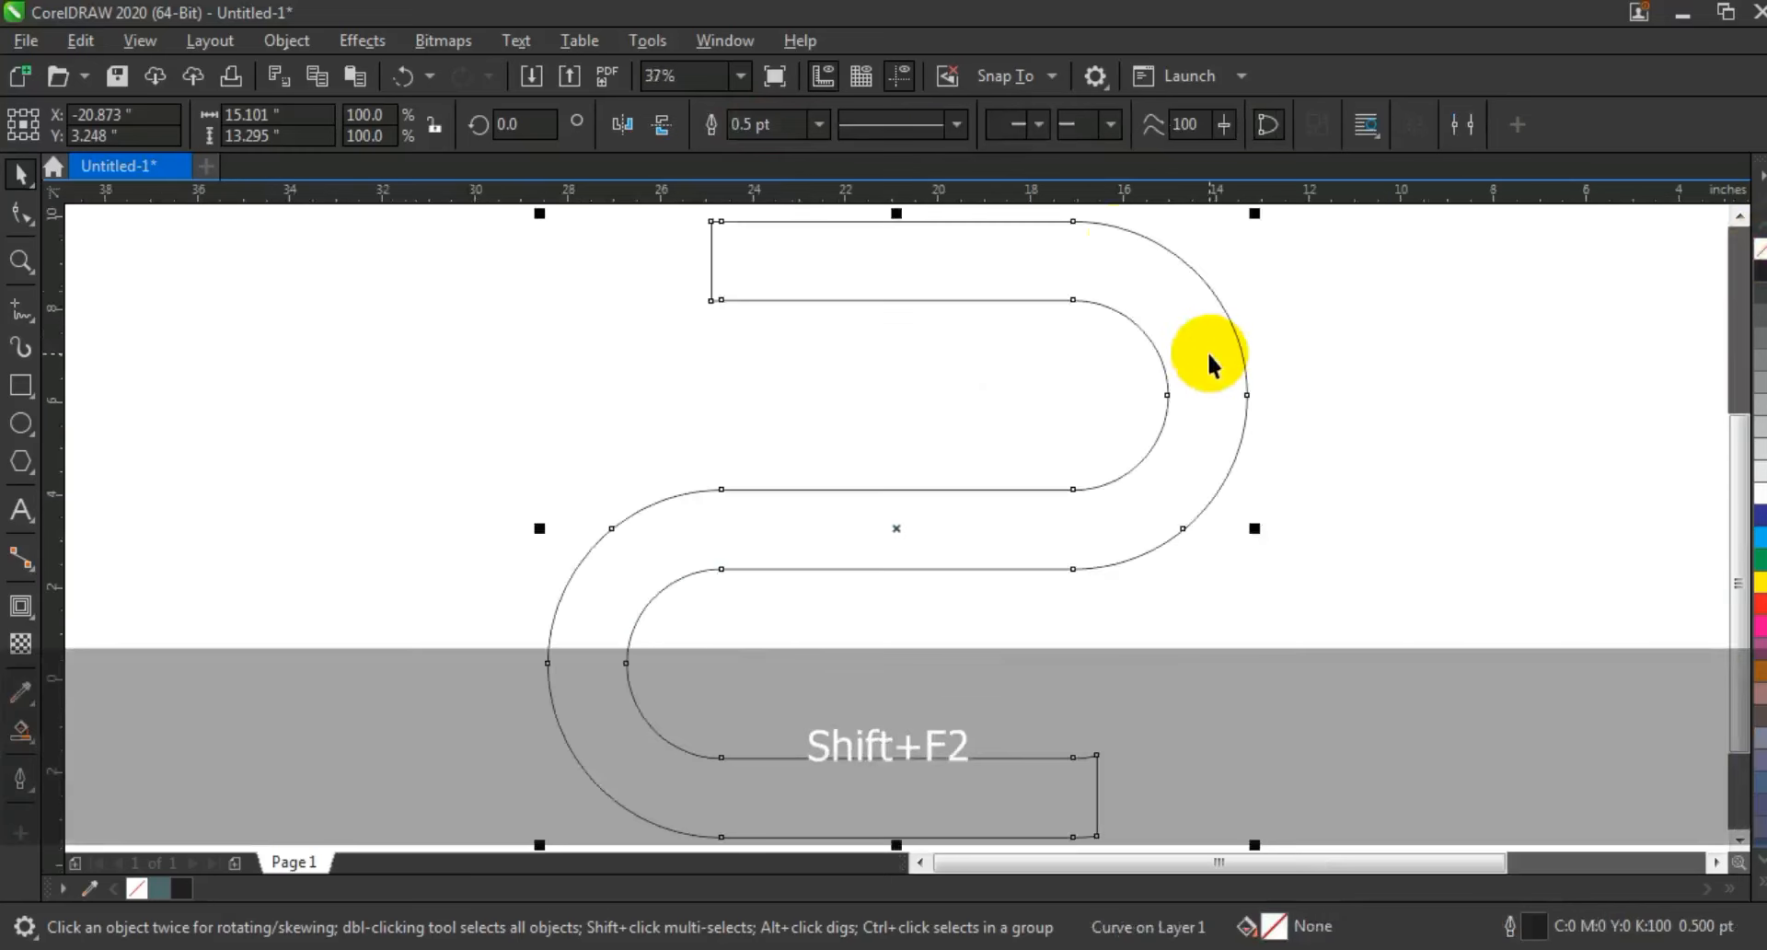
{"action": "left_click", "coordinate": [818, 124]}
{"action": "left_click", "coordinate": [784, 304]}
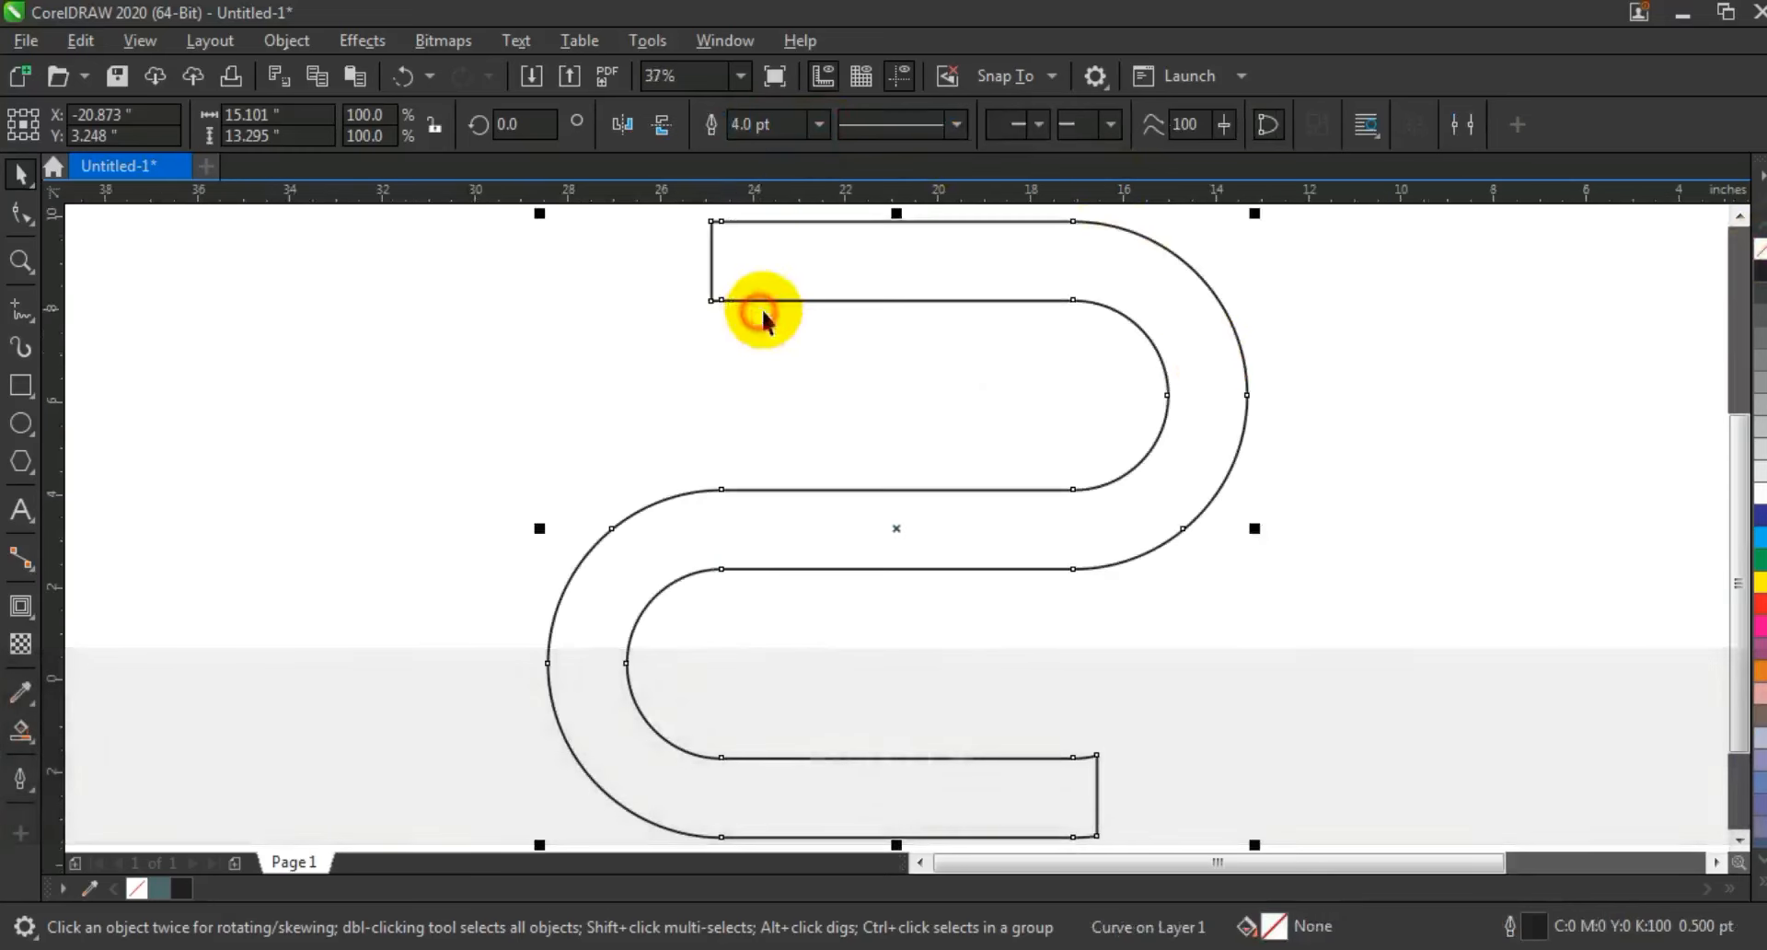
{"action": "left_click", "coordinate": [616, 383]}
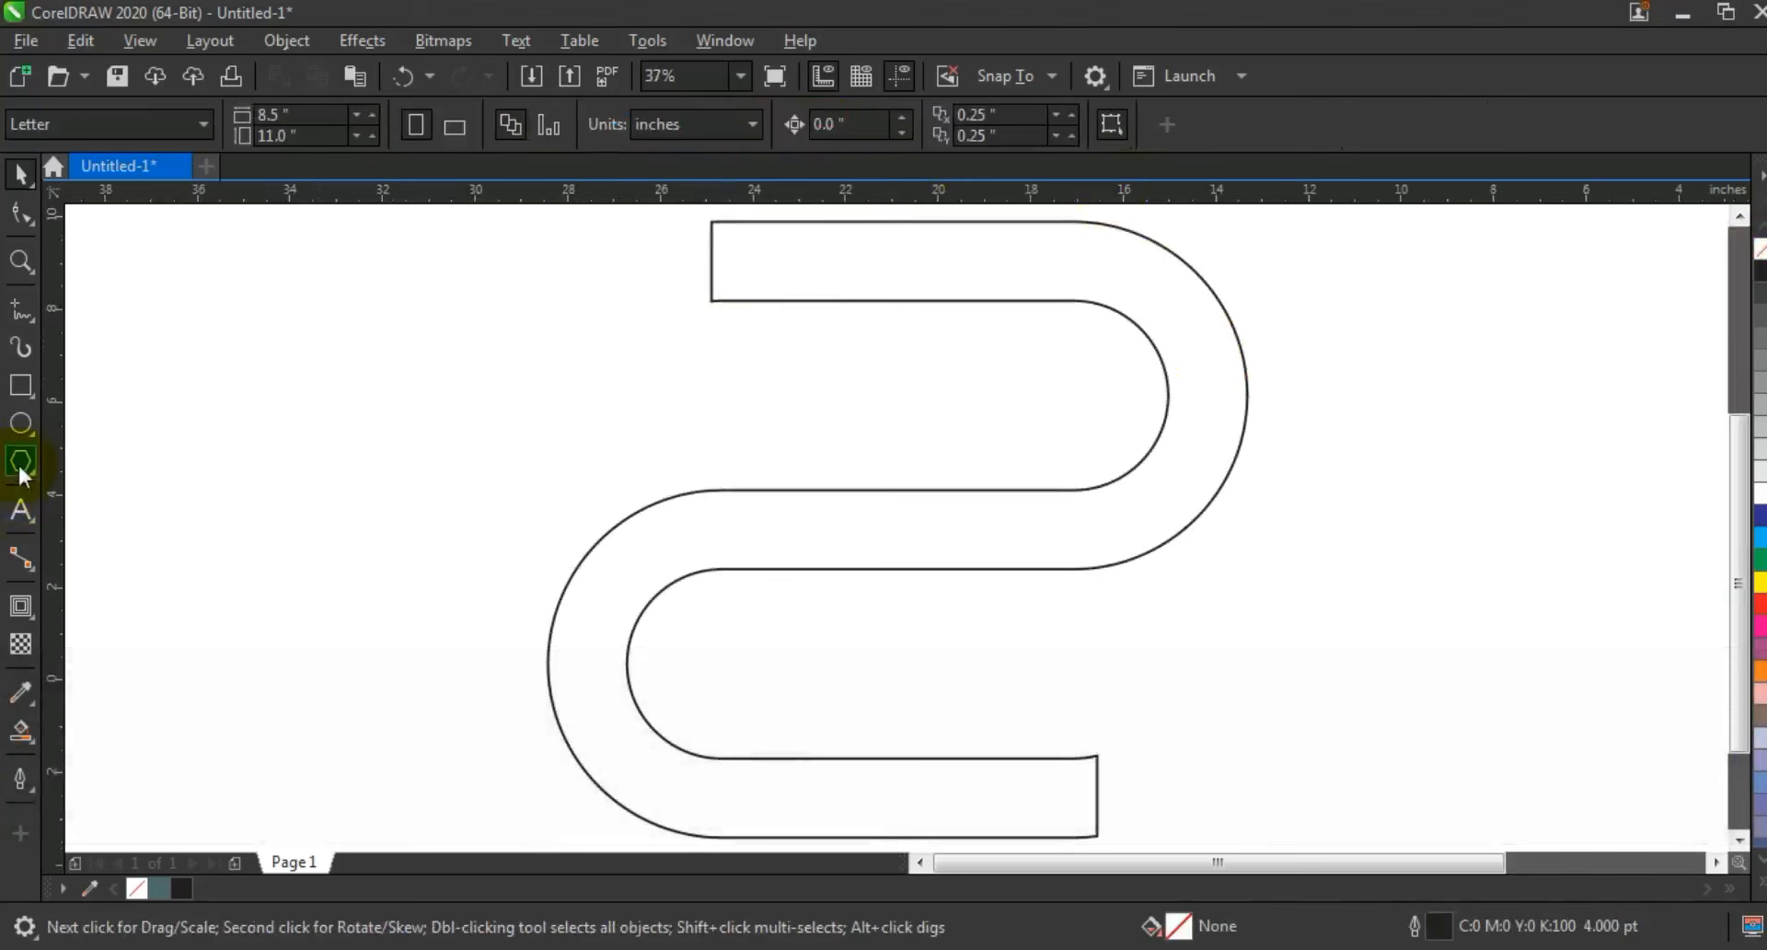
Draw a polygon beside the path and reduce it to 3 sides, making a triangle about 4.2 by 3.6 inches.
{"action": "left_click", "coordinate": [20, 463]}
{"action": "left_click_drag", "start_coordinate": [335, 326], "coordinate": [426, 543]}
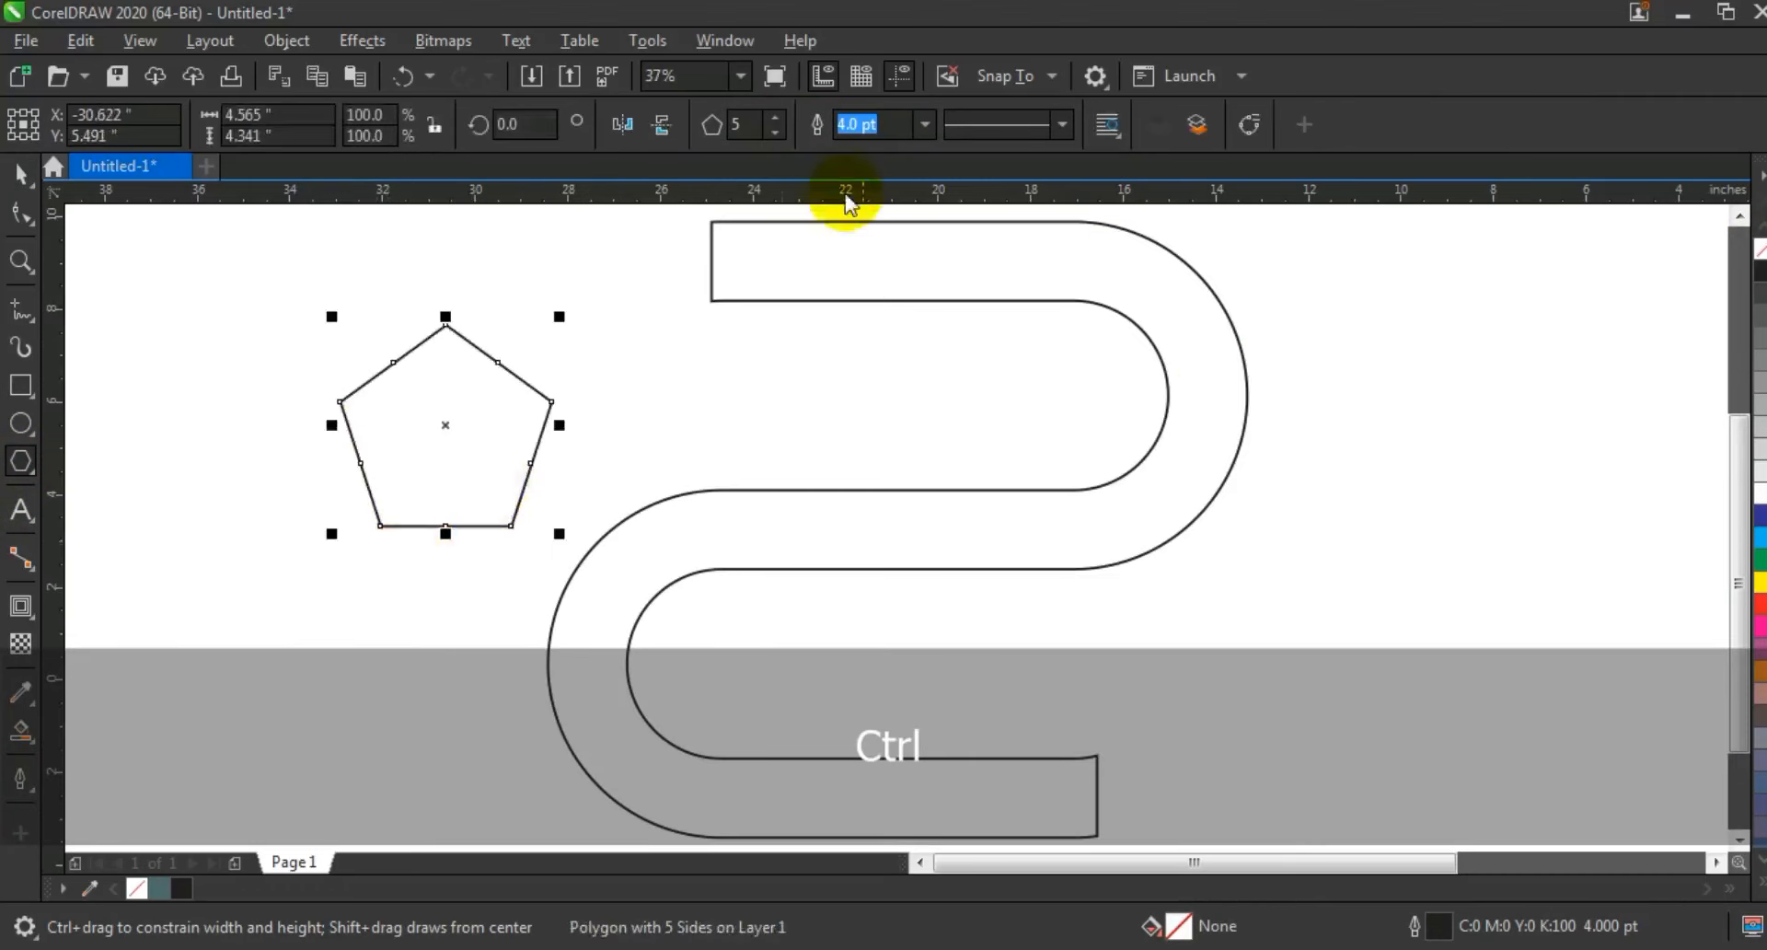
{"action": "left_click", "coordinate": [777, 130]}
{"action": "left_click", "coordinate": [777, 130]}
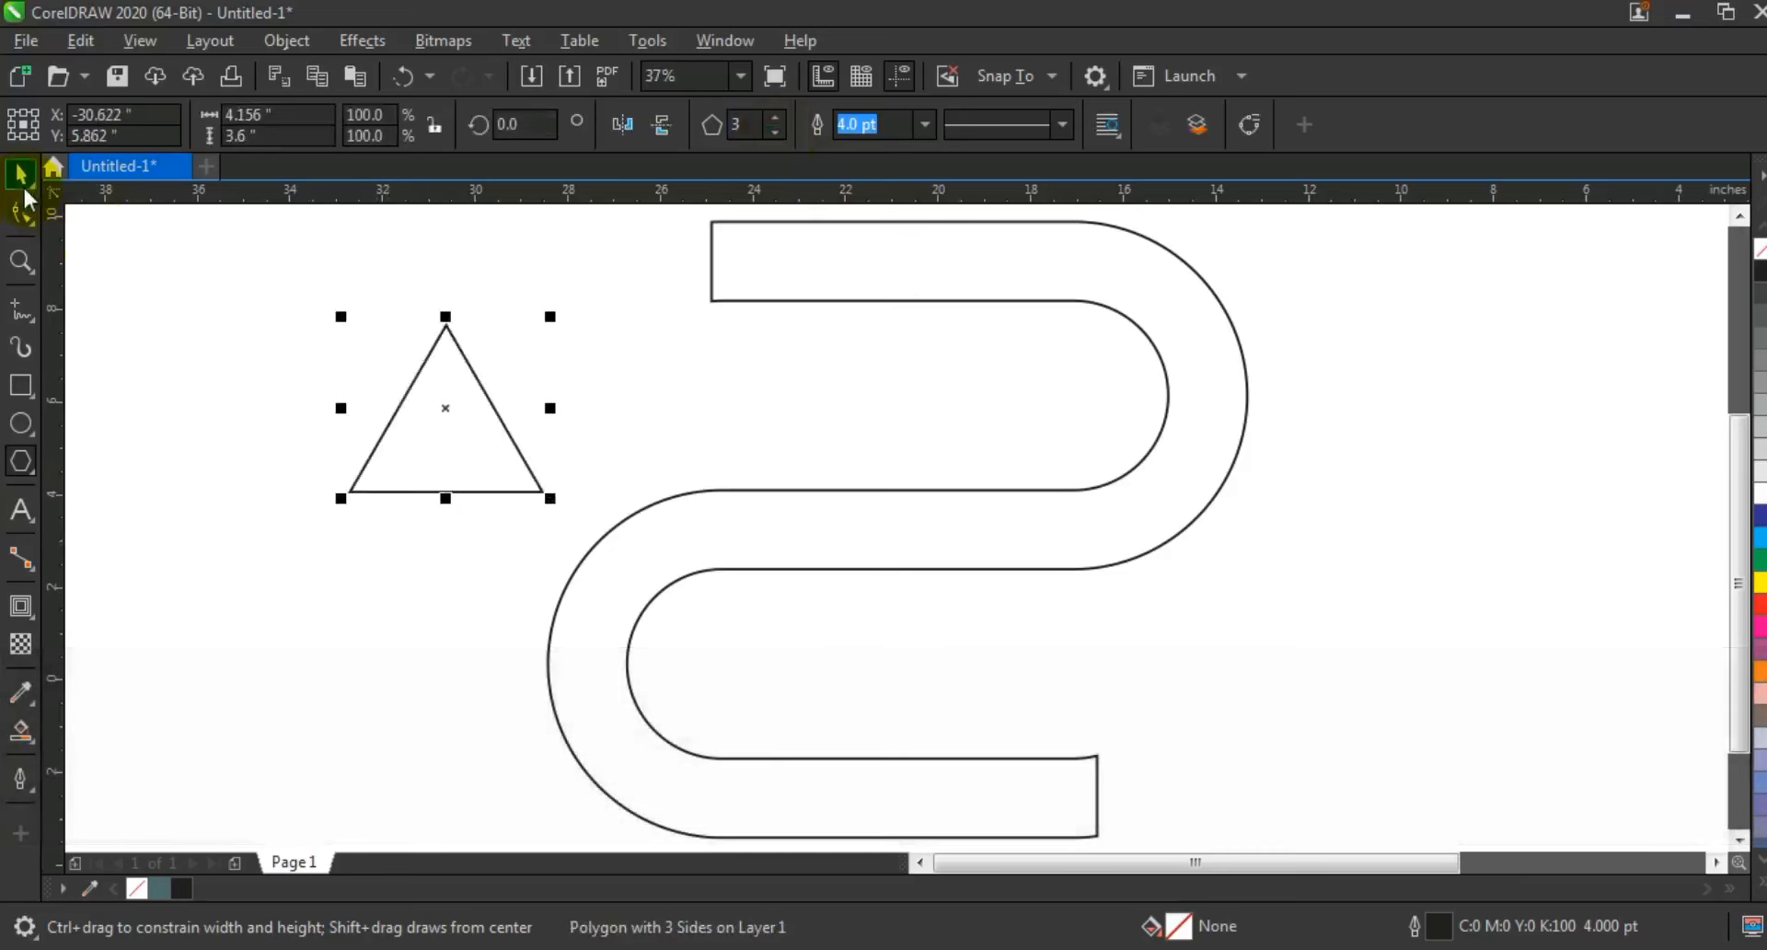
Flatten the triangle to about 2.1 inches tall and rotate it to 270° so it points along the upper band.
{"action": "left_click", "coordinate": [445, 493]}
{"action": "left_click_drag", "start_coordinate": [445, 494], "coordinate": [443, 461]}
{"action": "left_click", "coordinate": [516, 440]}
{"action": "left_click_drag", "start_coordinate": [544, 355], "coordinate": [486, 496]}
Scale the triangle down to about 1.2 by 2.5 inches, centred across the upper band near its open end.
{"action": "left_click", "coordinate": [1270, 308]}
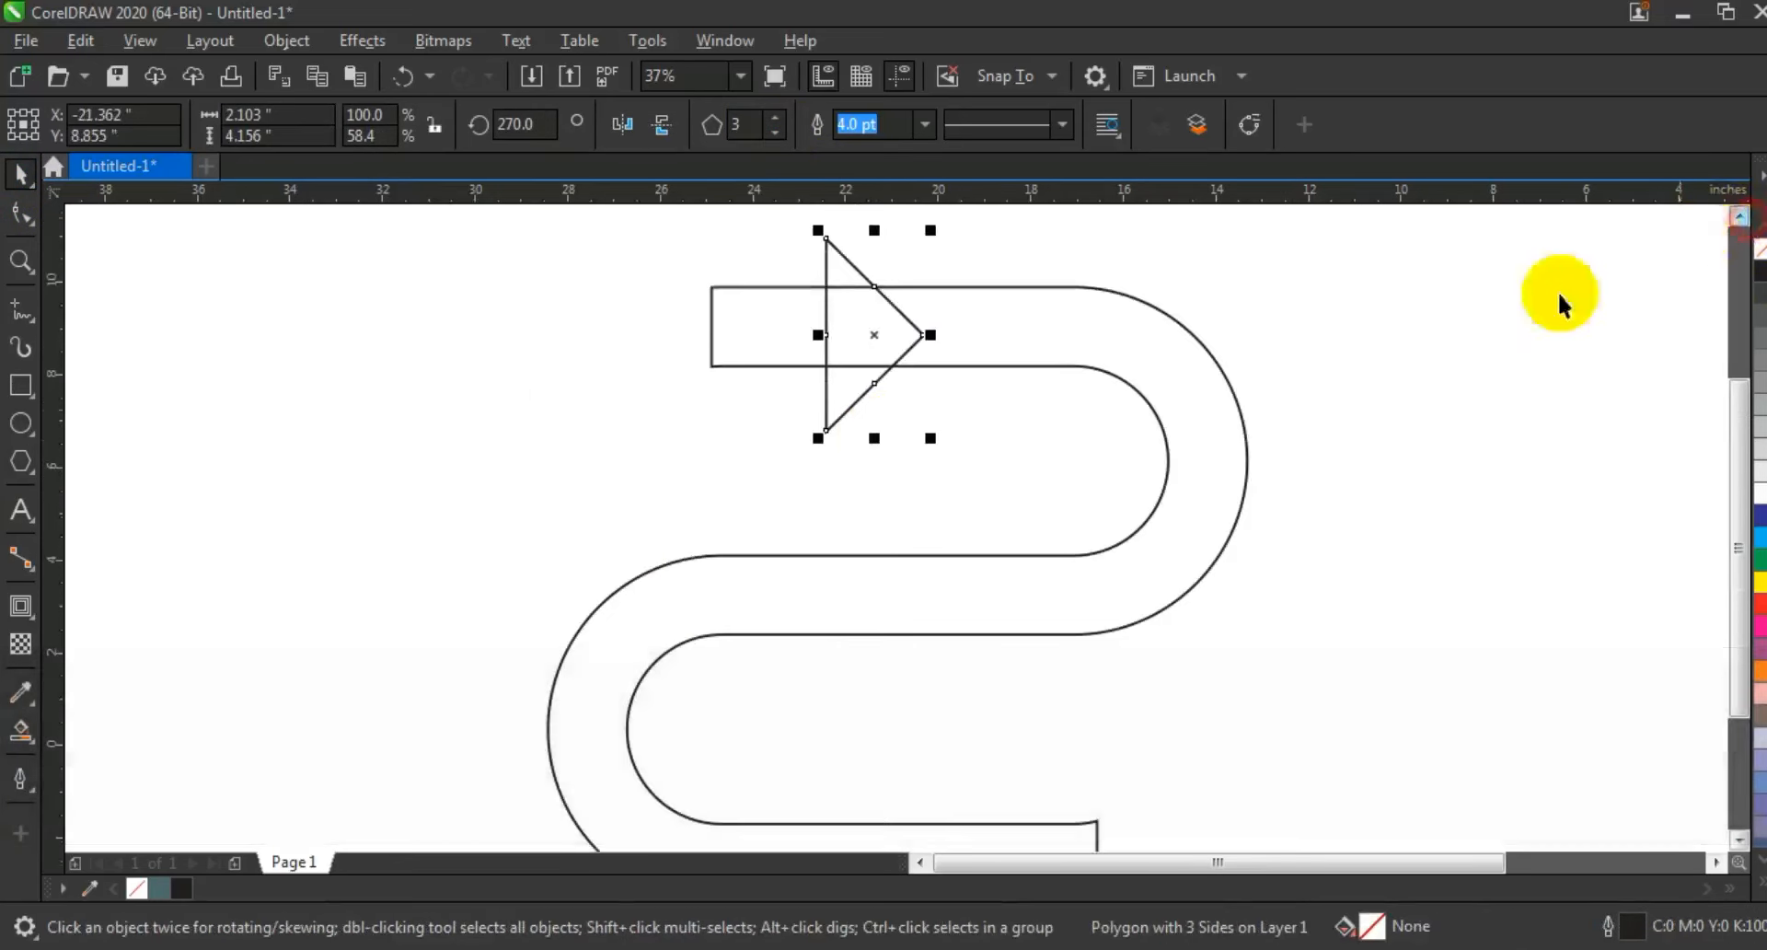
{"action": "left_click_drag", "start_coordinate": [874, 440], "coordinate": [905, 395]}
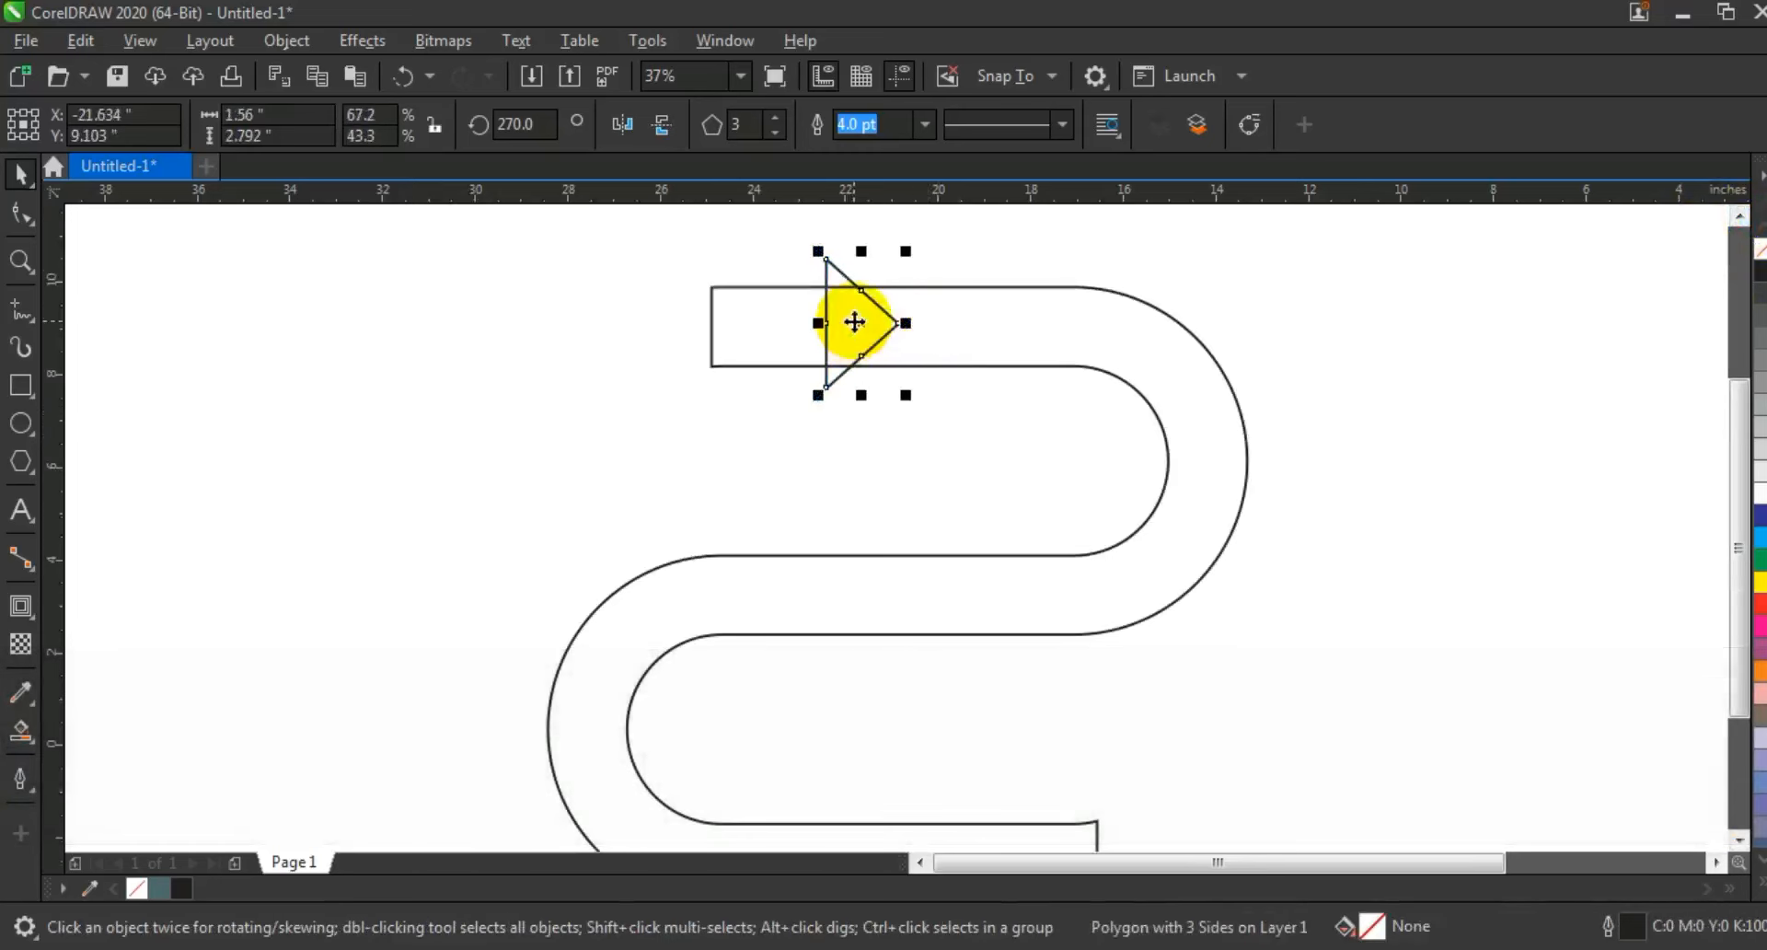
{"action": "left_click_drag", "start_coordinate": [854, 321], "coordinate": [854, 324]}
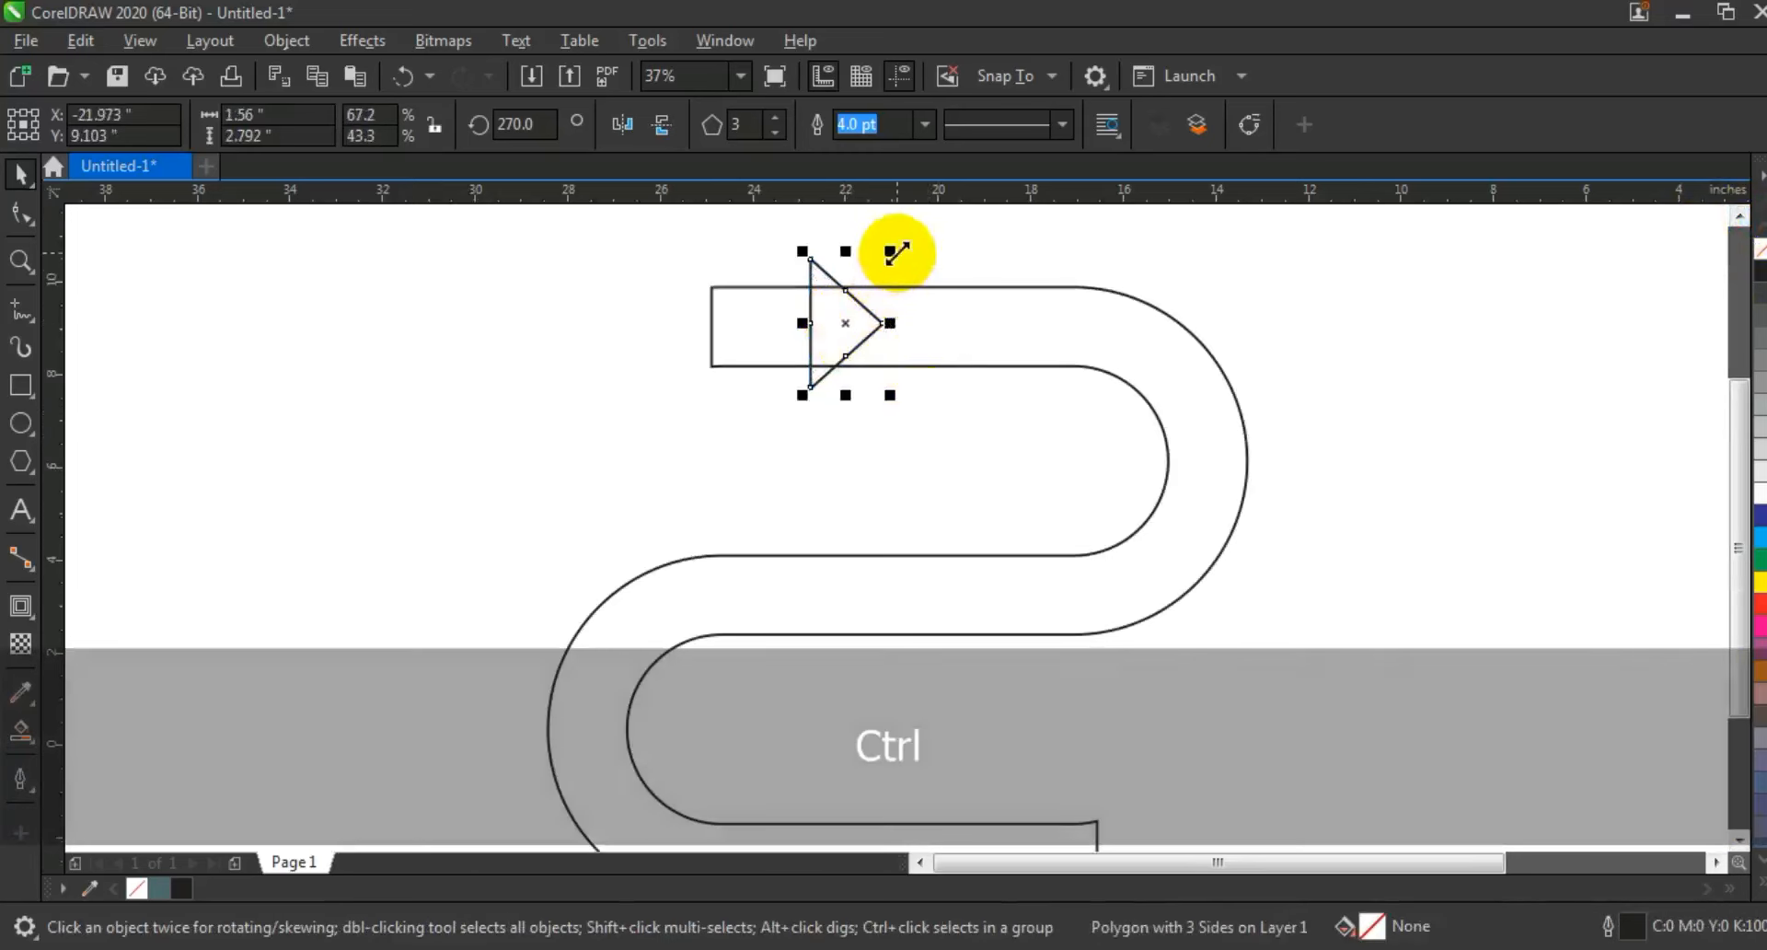
{"action": "left_click_drag", "start_coordinate": [892, 251], "coordinate": [887, 259]}
Copy the triangle along the upper band to the start of the right bend, tilting the bend copy to follow the curve.
{"action": "left_click_drag", "start_coordinate": [885, 323], "coordinate": [1154, 341]}
{"action": "left_click", "coordinate": [1155, 341]}
{"action": "left_click_drag", "start_coordinate": [1187, 397], "coordinate": [1121, 396]}
{"action": "left_click_drag", "start_coordinate": [1165, 281], "coordinate": [1203, 352]}
Copy an upper-band triangle, rotate it to point straight down, and place it across the middle of the right bend.
{"action": "left_click_drag", "start_coordinate": [1008, 334], "coordinate": [1009, 471]}
{"action": "left_click", "coordinate": [1009, 471]}
{"action": "left_click_drag", "start_coordinate": [1057, 399], "coordinate": [1353, 530]}
{"action": "left_click_drag", "start_coordinate": [1041, 470], "coordinate": [1194, 498]}
{"action": "left_click", "coordinate": [1187, 505]}
{"action": "left_click", "coordinate": [1255, 544]}
Copy a triangle onto the middle band, mirror it to point left, and duplicate it farther along the band.
{"action": "left_click_drag", "start_coordinate": [1007, 310], "coordinate": [1080, 586]}
{"action": "left_click", "coordinate": [622, 124]}
{"action": "left_click_drag", "start_coordinate": [1068, 583], "coordinate": [911, 581]}
{"action": "right_click", "coordinate": [911, 582]}
{"action": "left_click_drag", "start_coordinate": [912, 581], "coordinate": [860, 581]}
Place a tilted triangle copy at the start of the left bend and a downward-pointing copy across the bend's middle.
{"action": "left_click_drag", "start_coordinate": [867, 586], "coordinate": [668, 588]}
{"action": "right_click", "coordinate": [668, 588]}
{"action": "left_click", "coordinate": [668, 589]}
{"action": "mouse_move", "coordinate": [693, 654]}
{"action": "left_mouse_down"}
{"action": "mouse_move", "coordinate": [719, 616]}
{"action": "mouse_move", "coordinate": [694, 601]}
{"action": "mouse_move", "coordinate": [674, 647]}
{"action": "left_mouse_up"}
{"action": "left_click_drag", "start_coordinate": [1177, 505], "coordinate": [565, 752]}
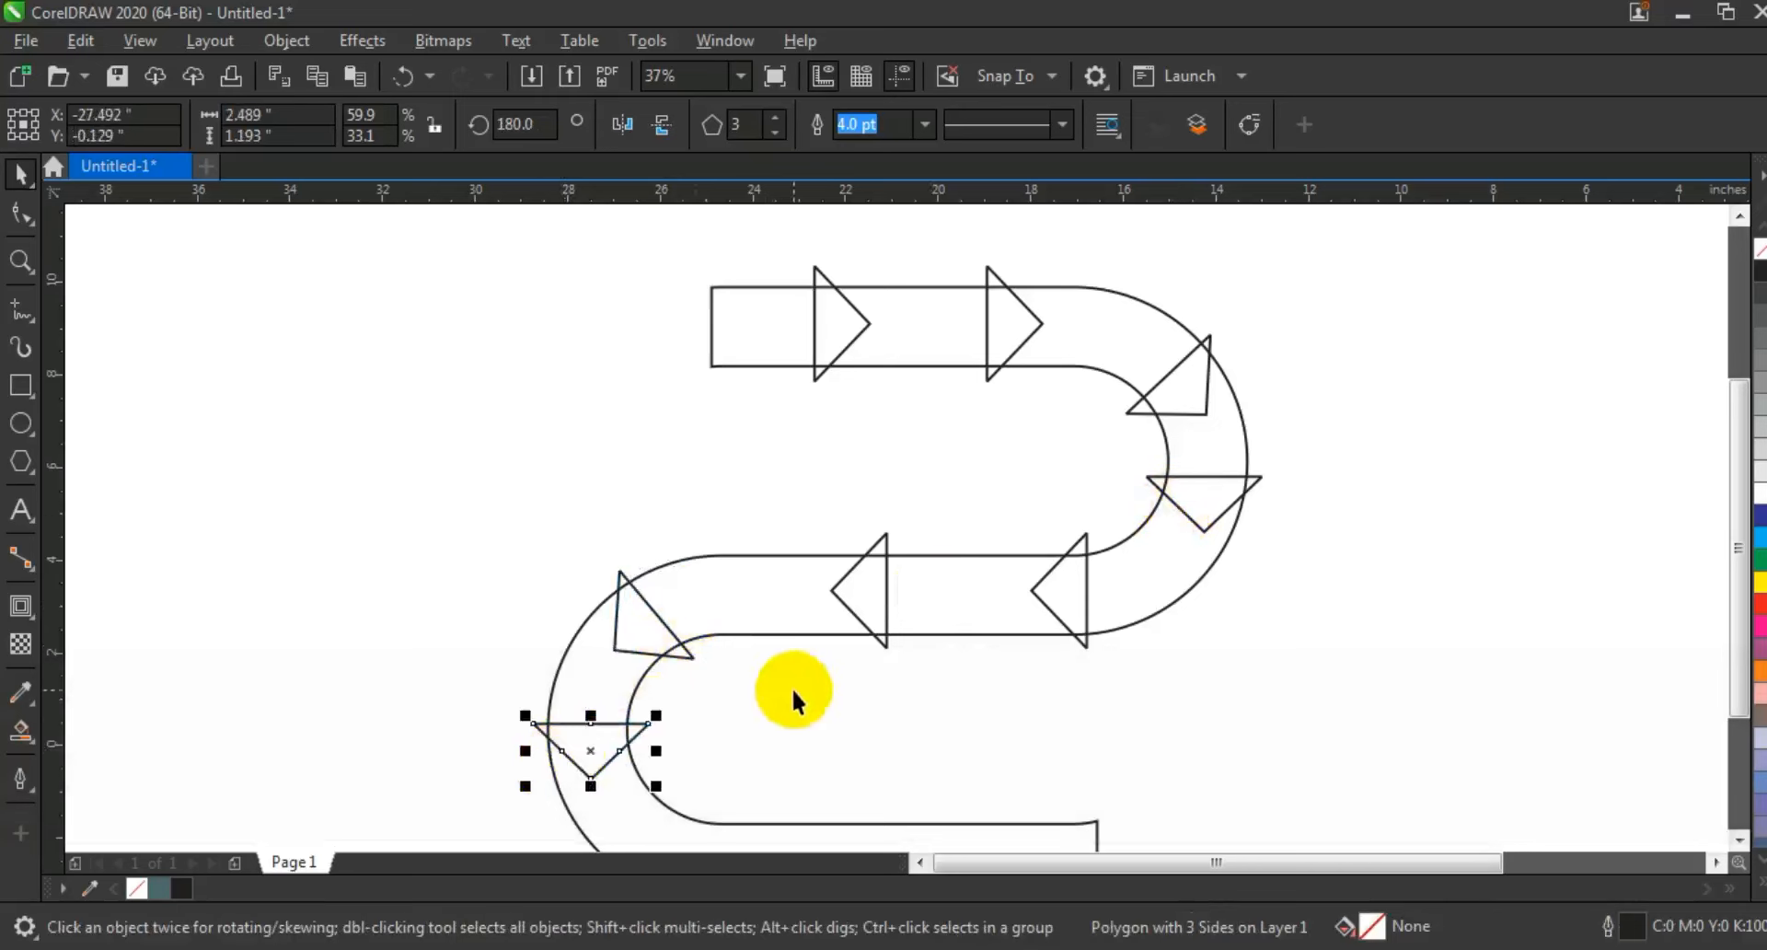
Place three right-pointing triangle copies along the bottom band, with the last one at the band's open end.
{"action": "scroll", "coordinate": [796, 676], "scroll_direction": "down", "scroll_amount": 2}
{"action": "key", "text": "Escape"}
{"action": "left_click", "coordinate": [935, 477]}
{"action": "key", "text": "ctrl+z"}
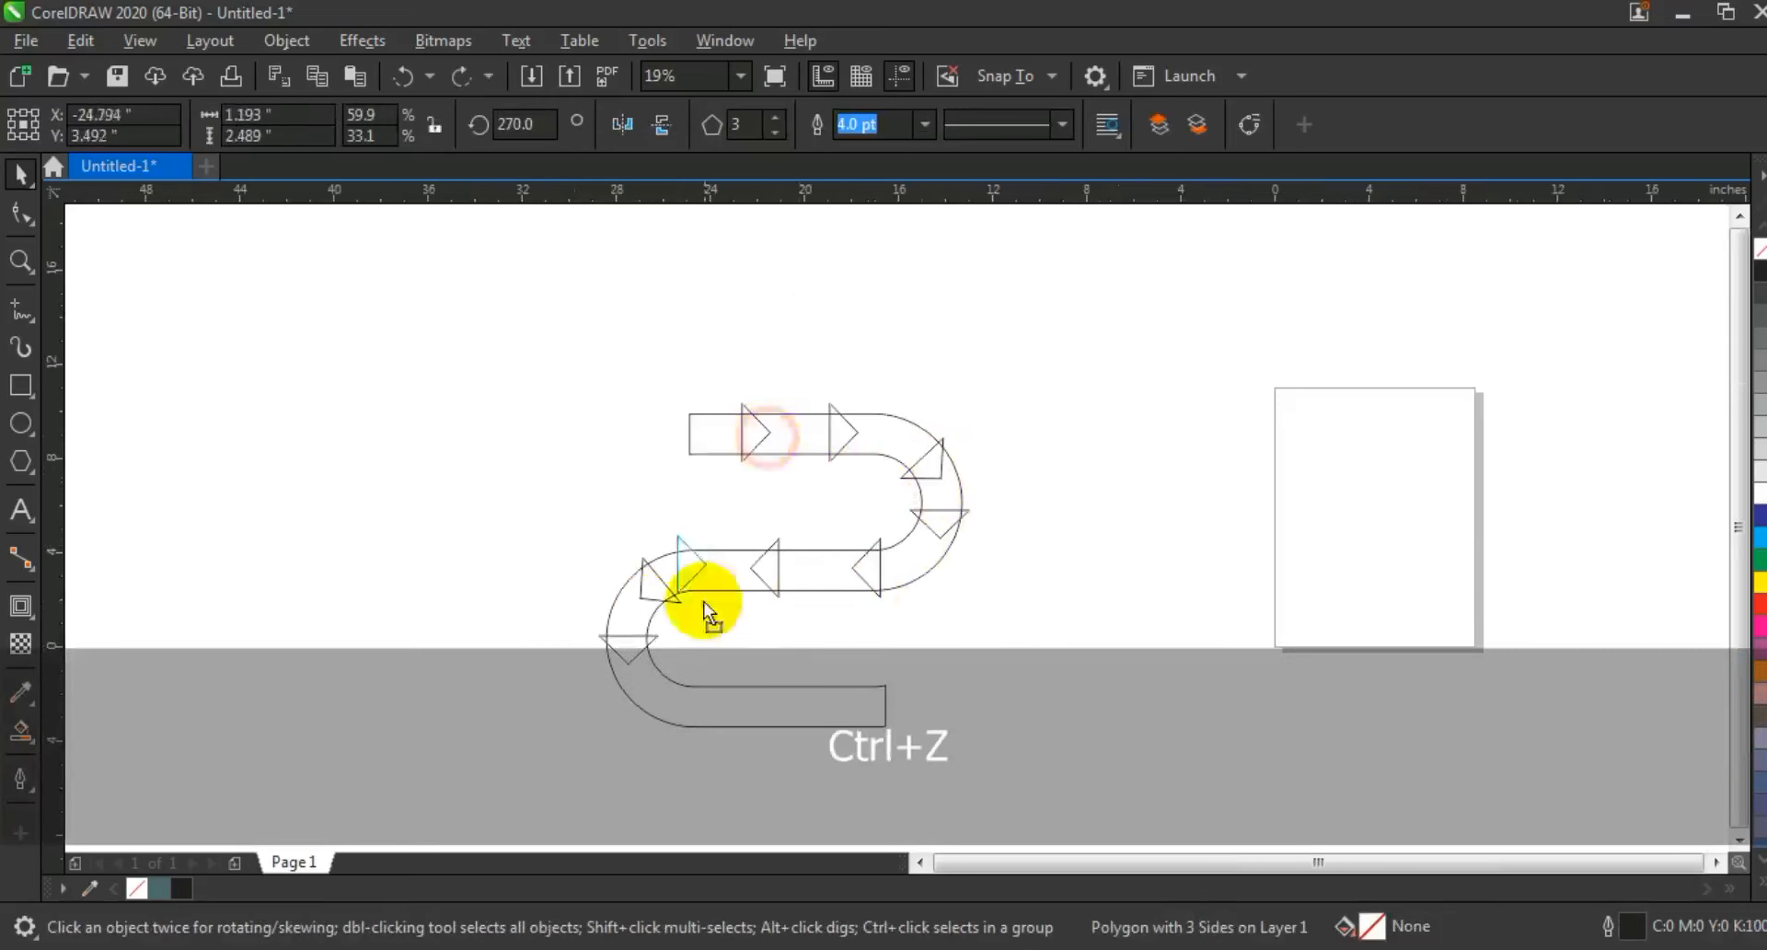
{"action": "left_click_drag", "start_coordinate": [715, 710], "coordinate": [889, 716]}
{"action": "left_click_drag", "start_coordinate": [1084, 771], "coordinate": [589, 358]}
{"action": "key", "text": "shift+F2"}
{"action": "key", "text": "Escape"}
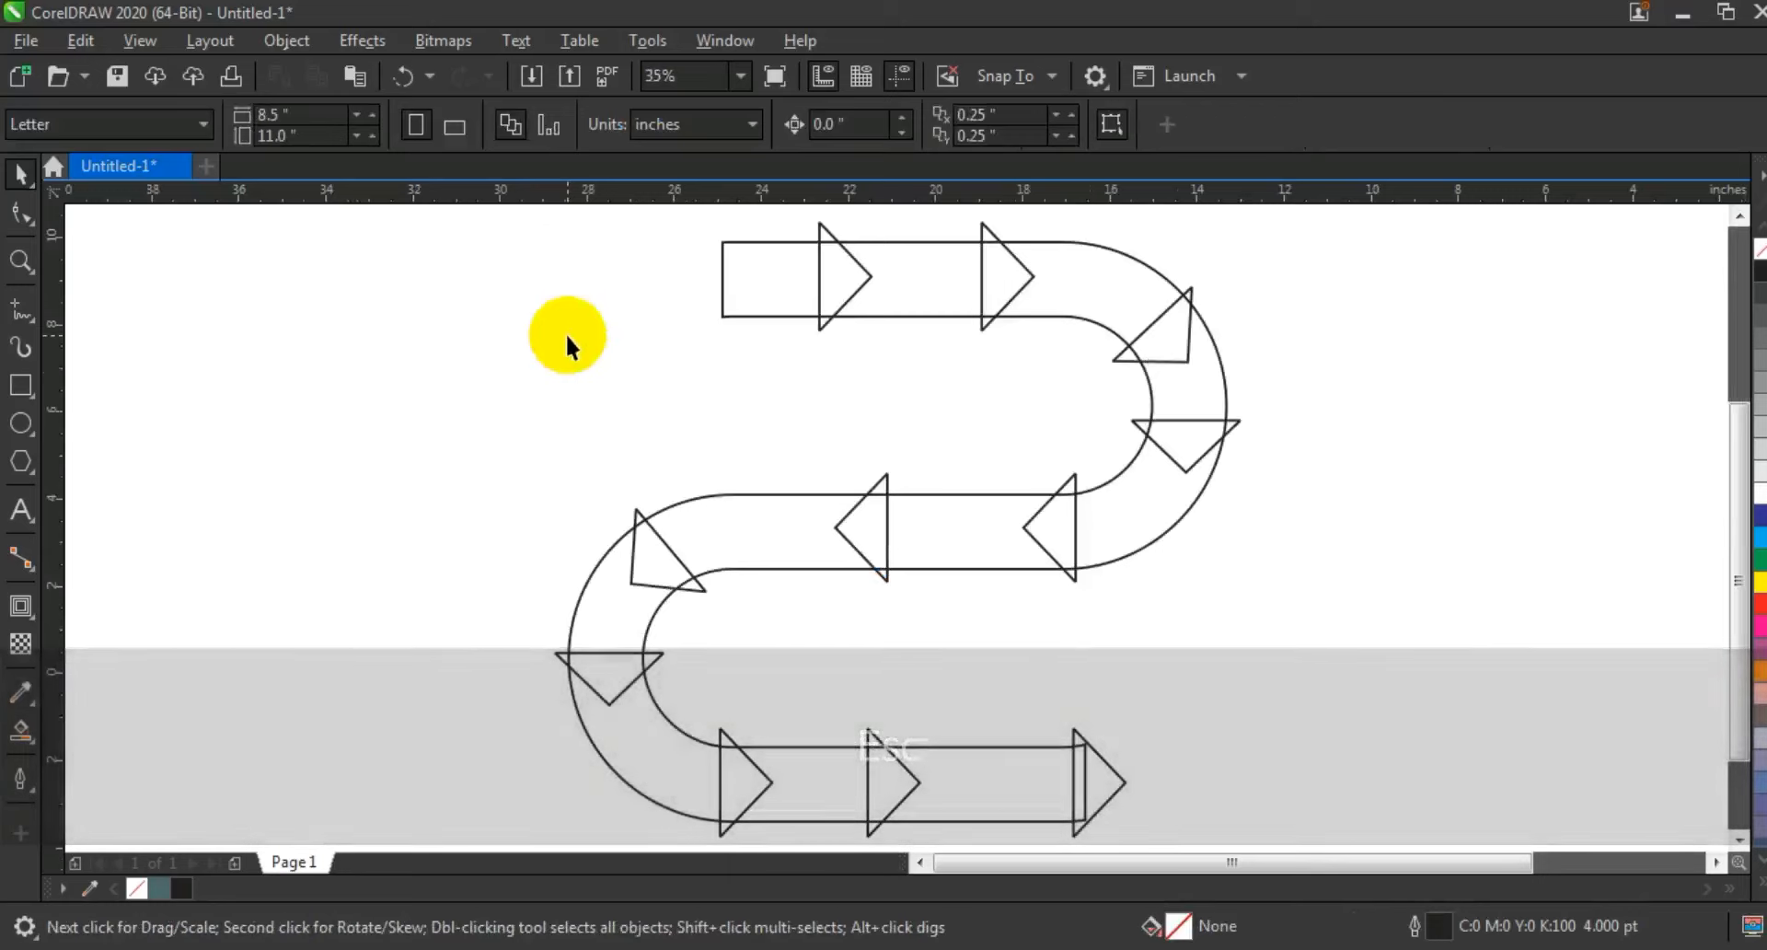
Use Smart Fill to fill the upper band's first two sections and both right-pointing triangles with slate teal.
{"action": "left_click", "coordinate": [21, 734]}
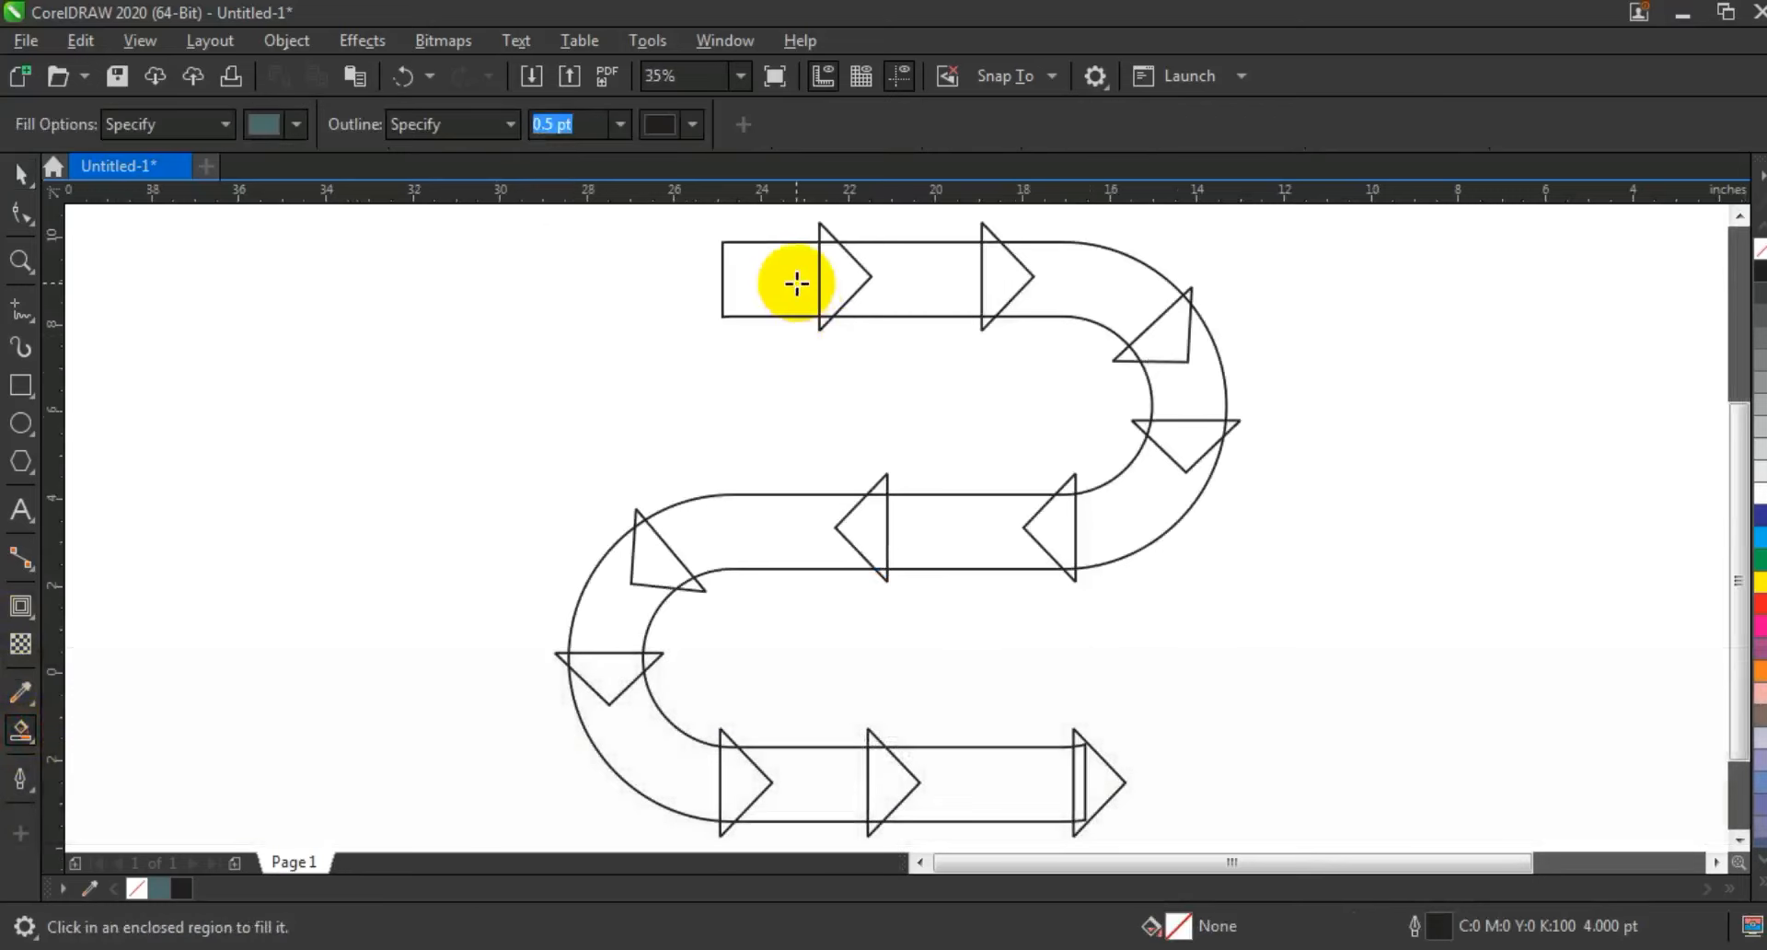
{"action": "left_click", "coordinate": [797, 282]}
{"action": "left_click", "coordinate": [831, 275]}
{"action": "left_click", "coordinate": [818, 230]}
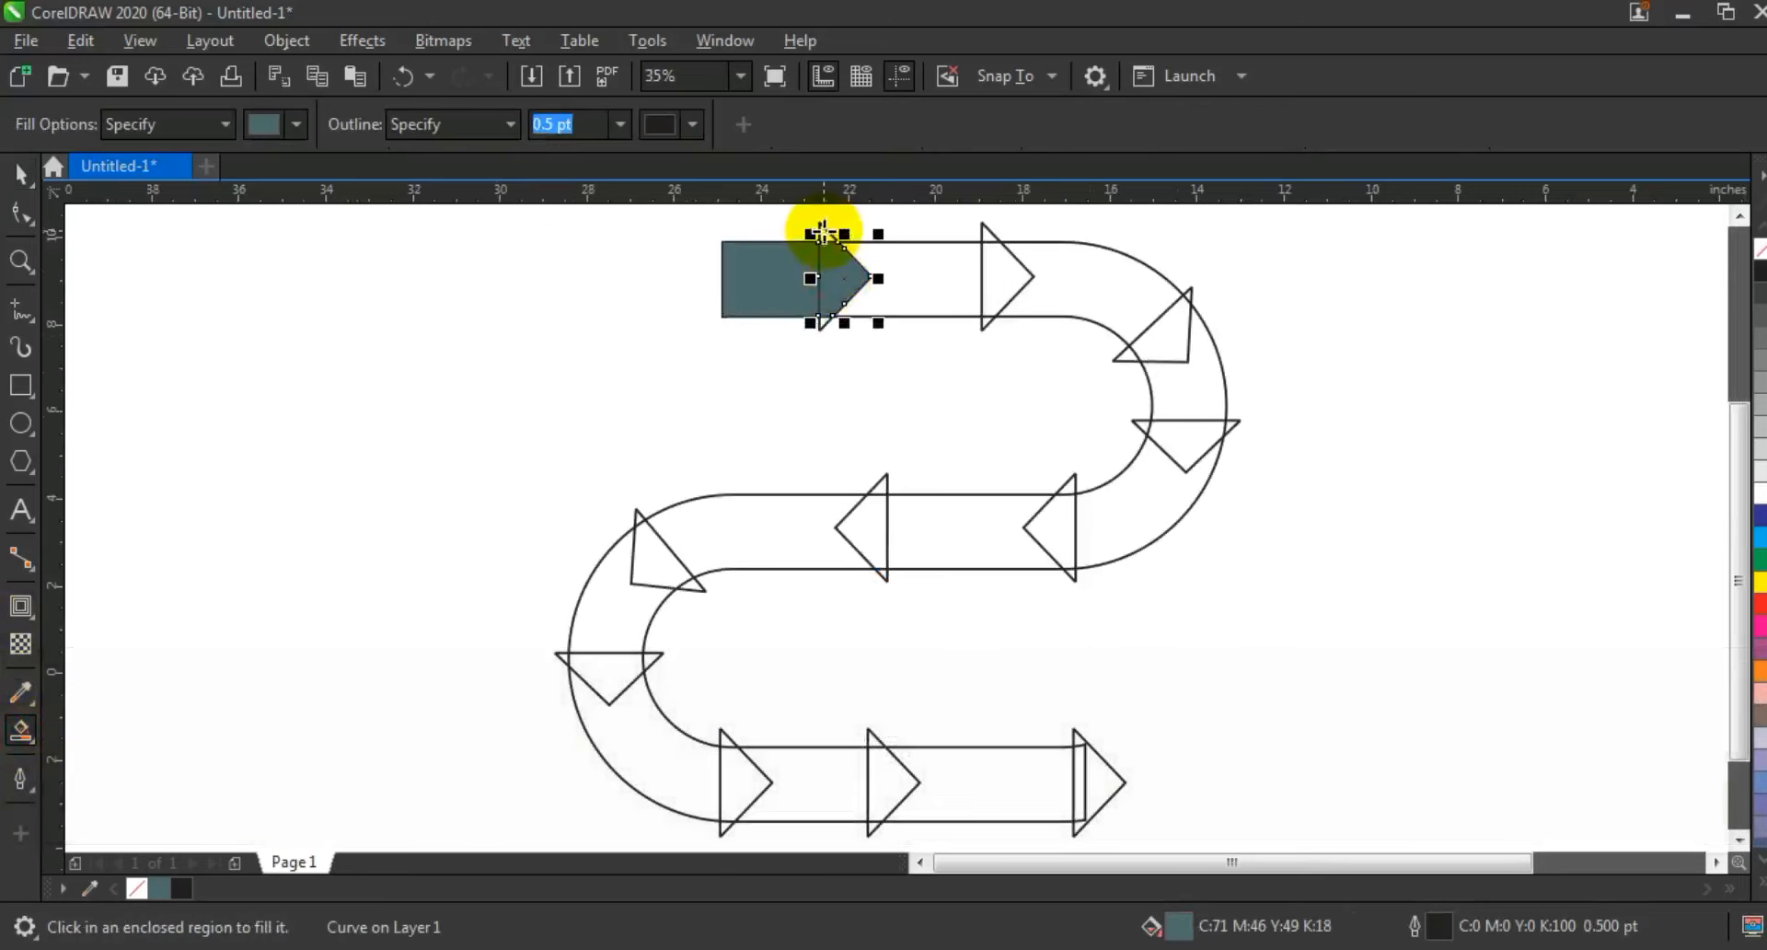
{"action": "left_click", "coordinate": [830, 306]}
{"action": "left_click", "coordinate": [922, 273]}
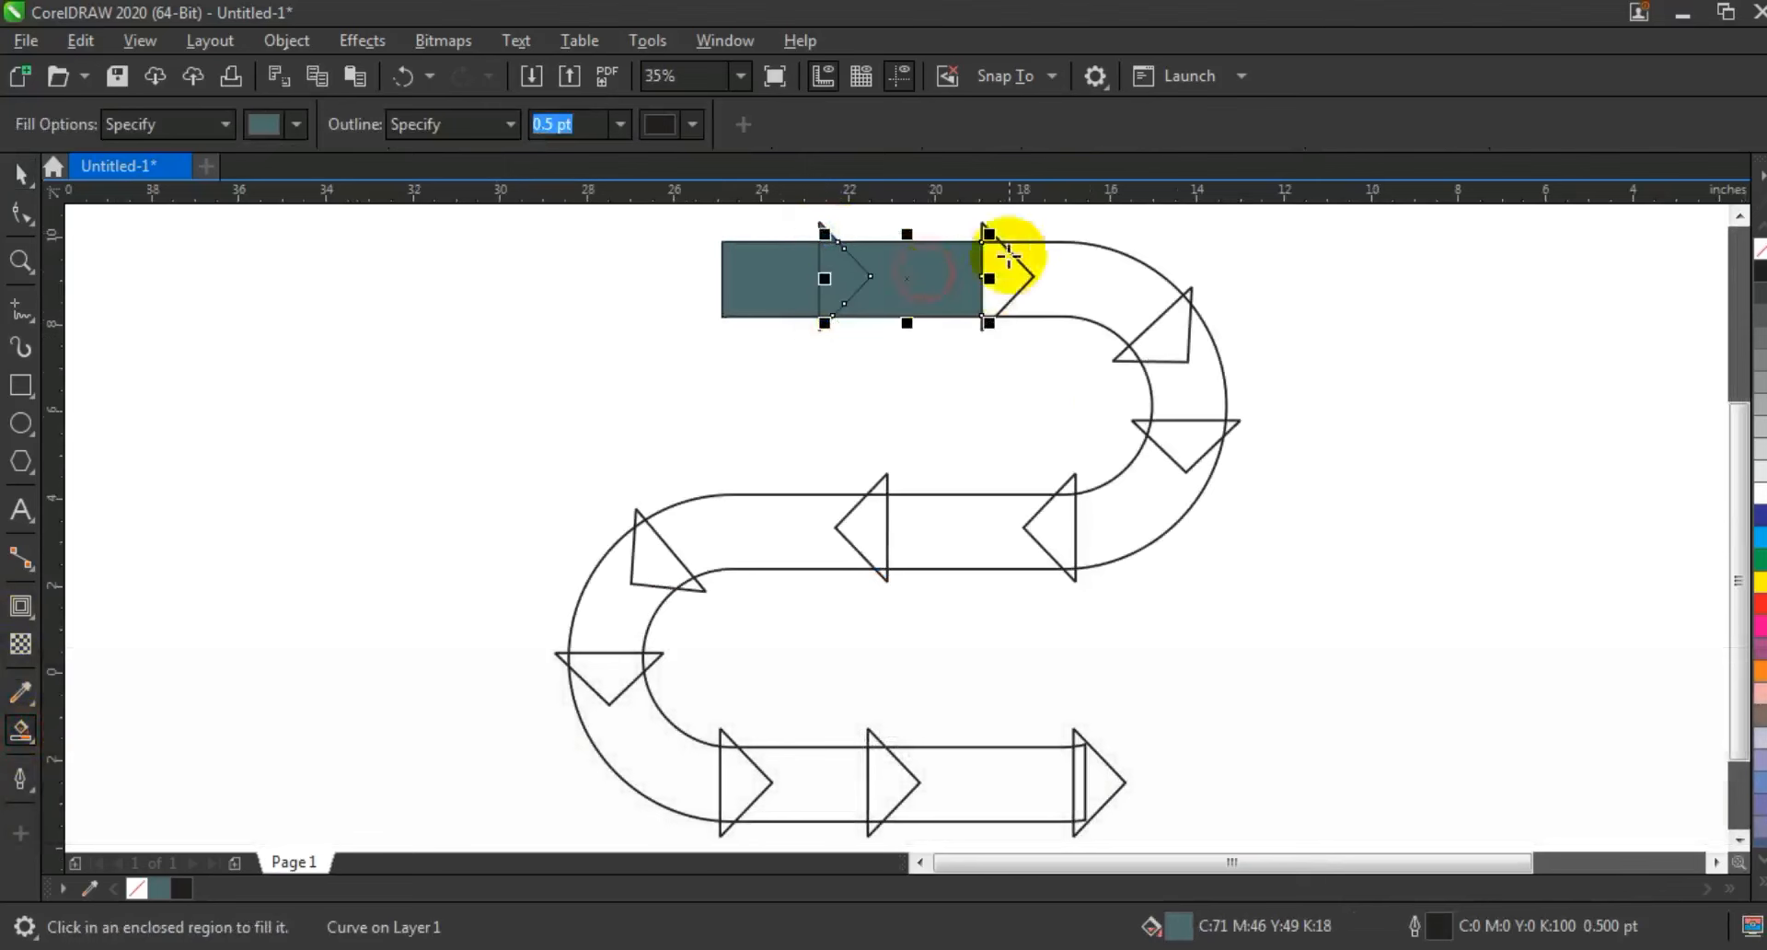
{"action": "left_click", "coordinate": [1003, 273]}
Smart-fill the upper part of the right bend and the tilted and downward-pointing triangles across it, including their protruding tips.
{"action": "left_click", "coordinate": [1077, 282]}
{"action": "left_click", "coordinate": [1168, 340]}
{"action": "left_click", "coordinate": [1130, 358]}
{"action": "left_click", "coordinate": [1190, 304]}
{"action": "left_click", "coordinate": [1173, 378]}
{"action": "left_click", "coordinate": [1144, 423]}
{"action": "left_click", "coordinate": [1235, 426]}
{"action": "left_click", "coordinate": [1183, 440]}
Smart-fill the lower part of the right bend, the middle band's two left-pointing triangles and the section between them.
{"action": "left_click", "coordinate": [1125, 512]}
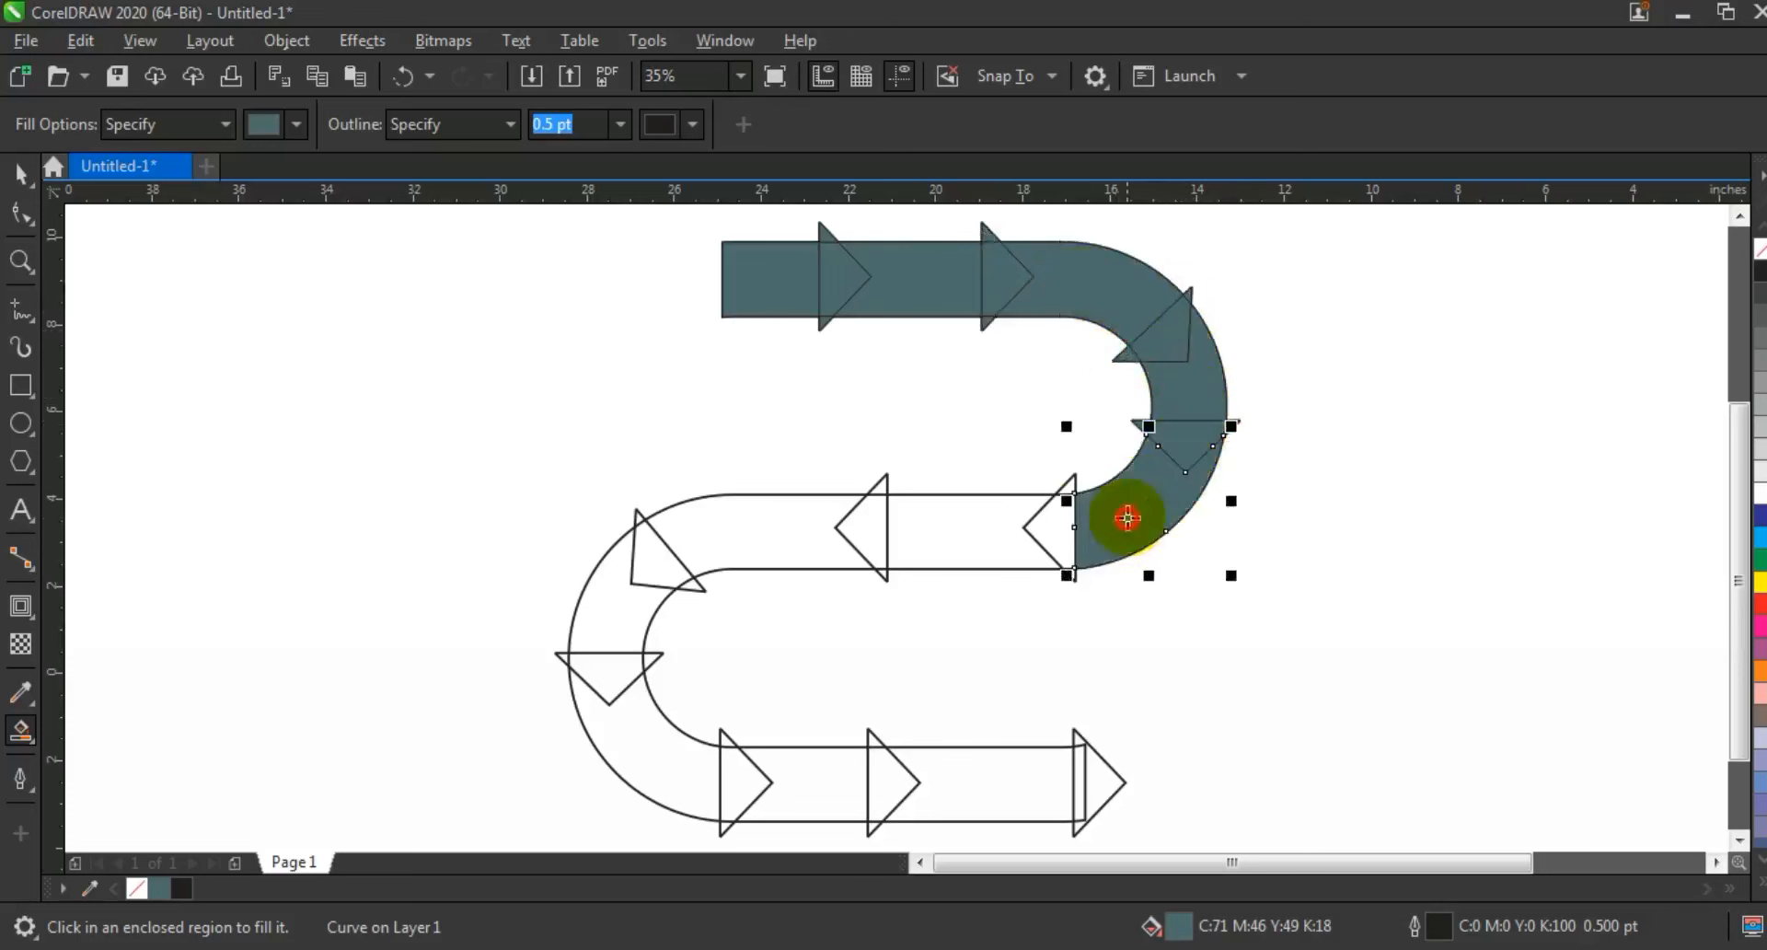
{"action": "left_click", "coordinate": [1051, 528]}
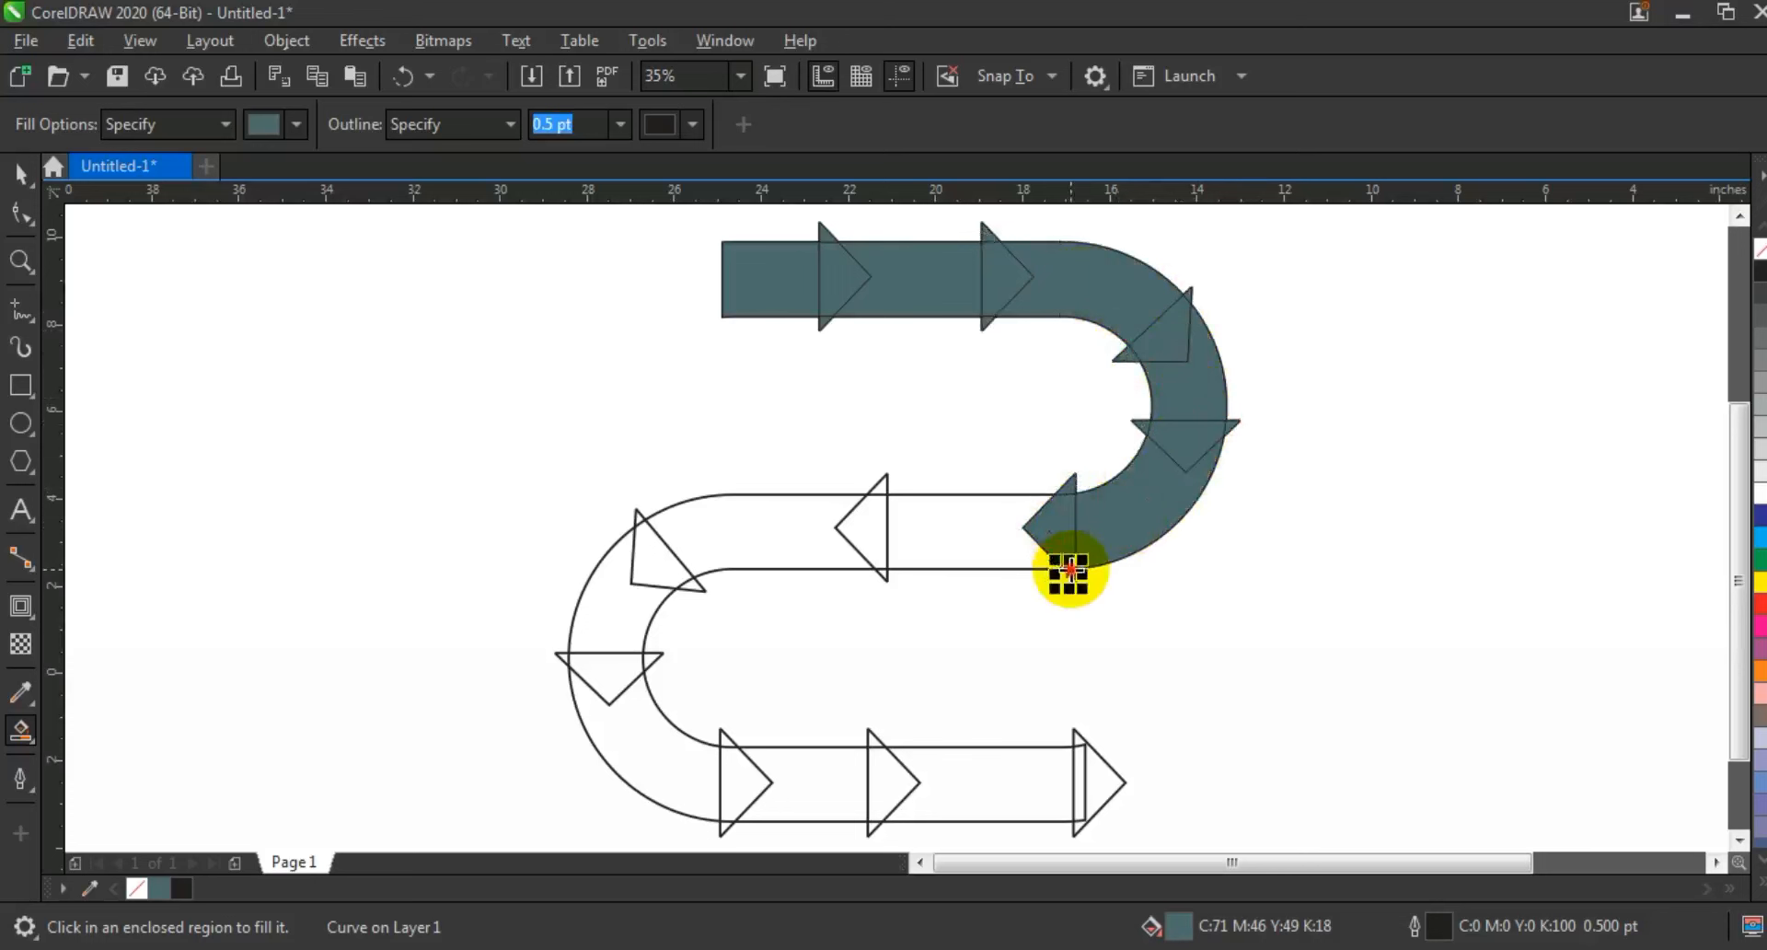
{"action": "left_click", "coordinate": [885, 572]}
{"action": "left_click", "coordinate": [881, 488]}
{"action": "left_click", "coordinate": [869, 520]}
{"action": "left_click", "coordinate": [936, 543]}
Smart-fill the rest of the middle band, the upper left bend and the tilted and downward-pointing triangles on it.
{"action": "left_click", "coordinate": [737, 527]}
{"action": "left_click", "coordinate": [643, 552]}
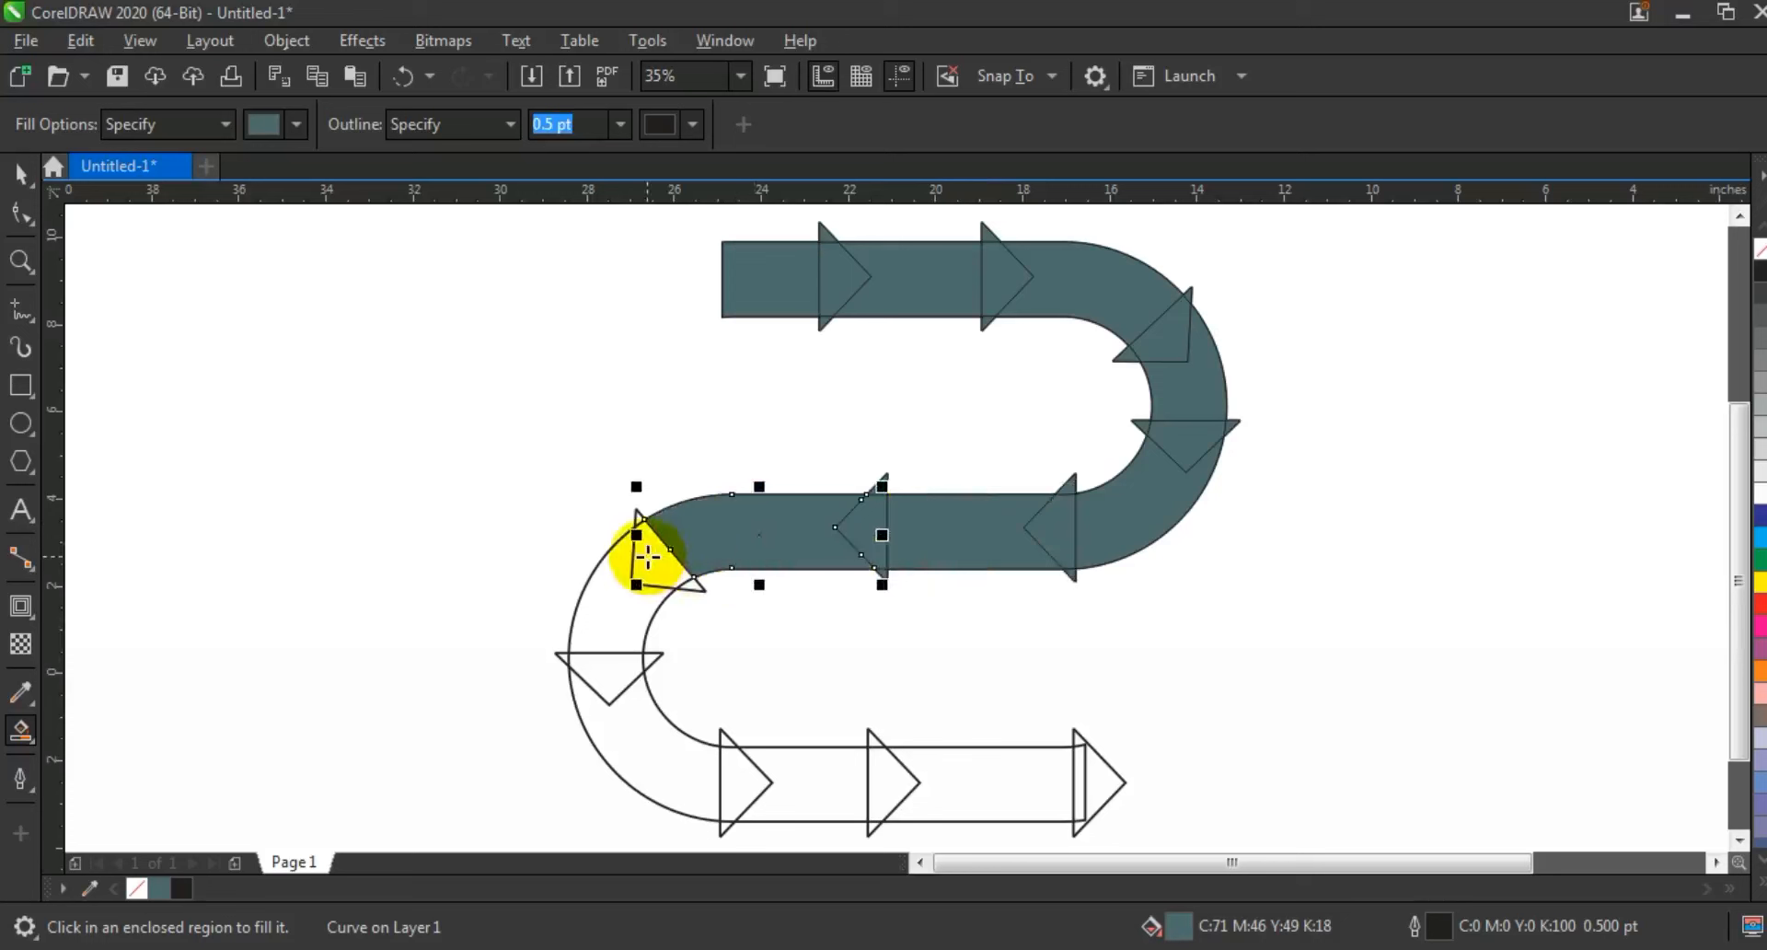
{"action": "left_click", "coordinate": [690, 587]}
{"action": "left_click", "coordinate": [634, 512]}
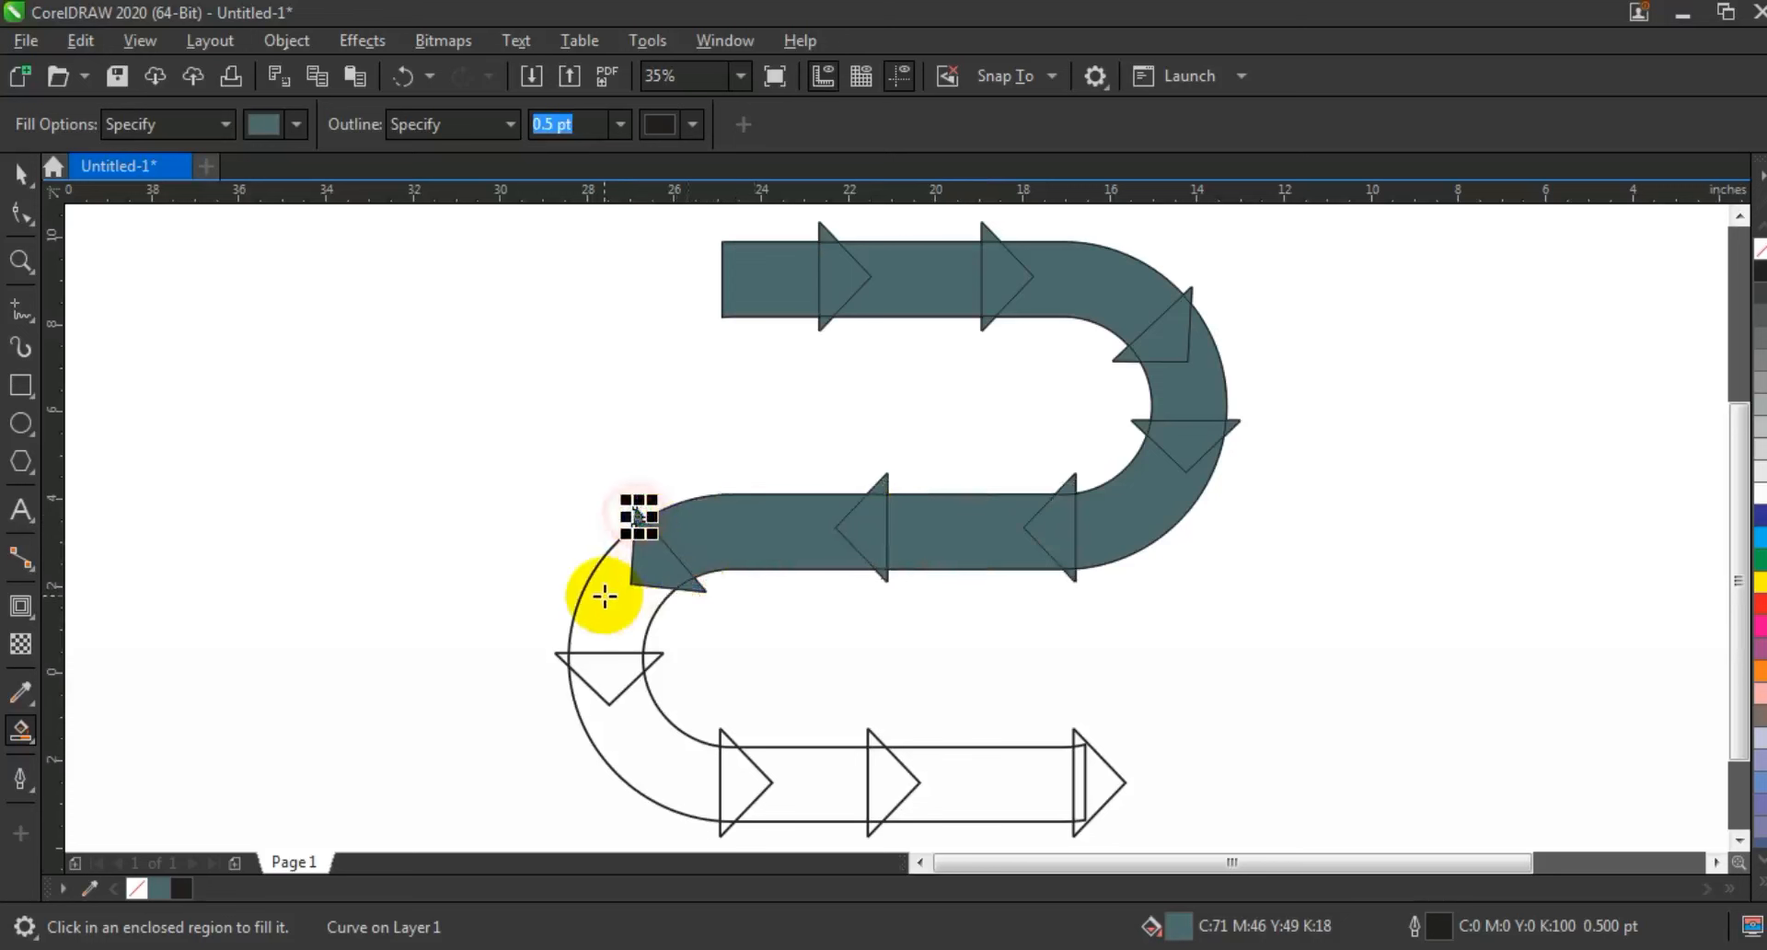
{"action": "left_click", "coordinate": [605, 595]}
{"action": "left_click", "coordinate": [655, 659]}
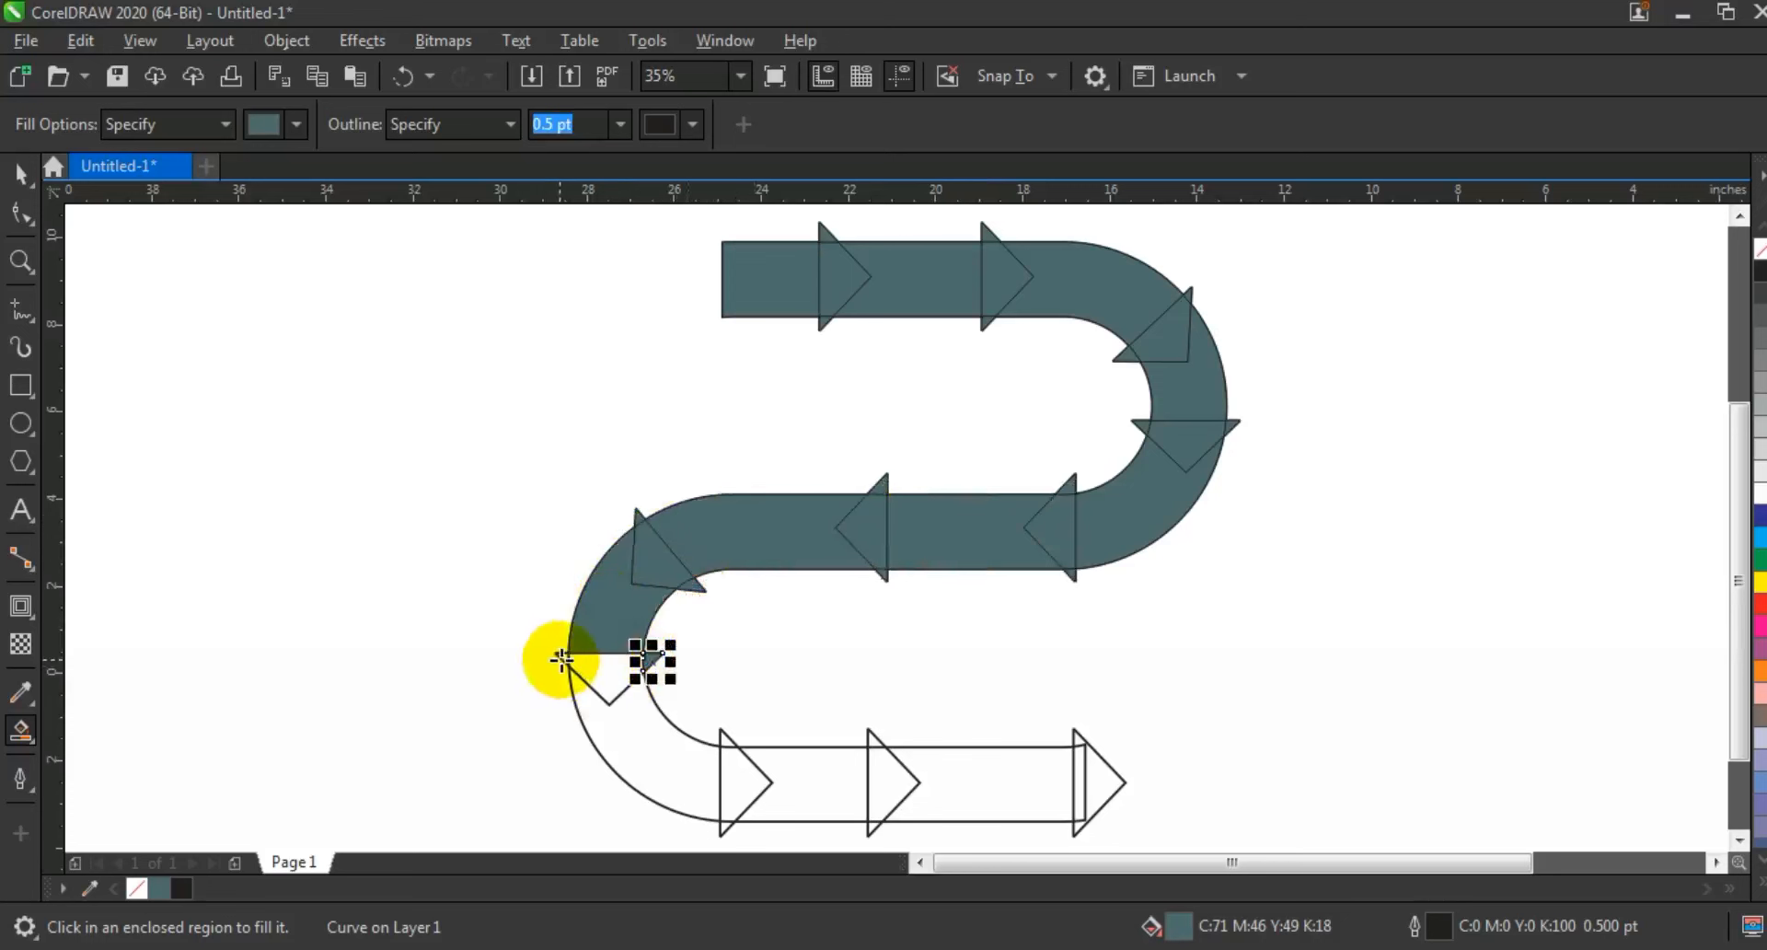
{"action": "left_click", "coordinate": [605, 670]}
Smart-fill the lower left bend and the whole bottom band, including its three right-pointing triangles.
{"action": "left_click", "coordinate": [662, 761]}
{"action": "left_click", "coordinate": [732, 797]}
{"action": "left_click", "coordinate": [727, 740]}
{"action": "left_click", "coordinate": [726, 827]}
{"action": "left_click", "coordinate": [822, 787]}
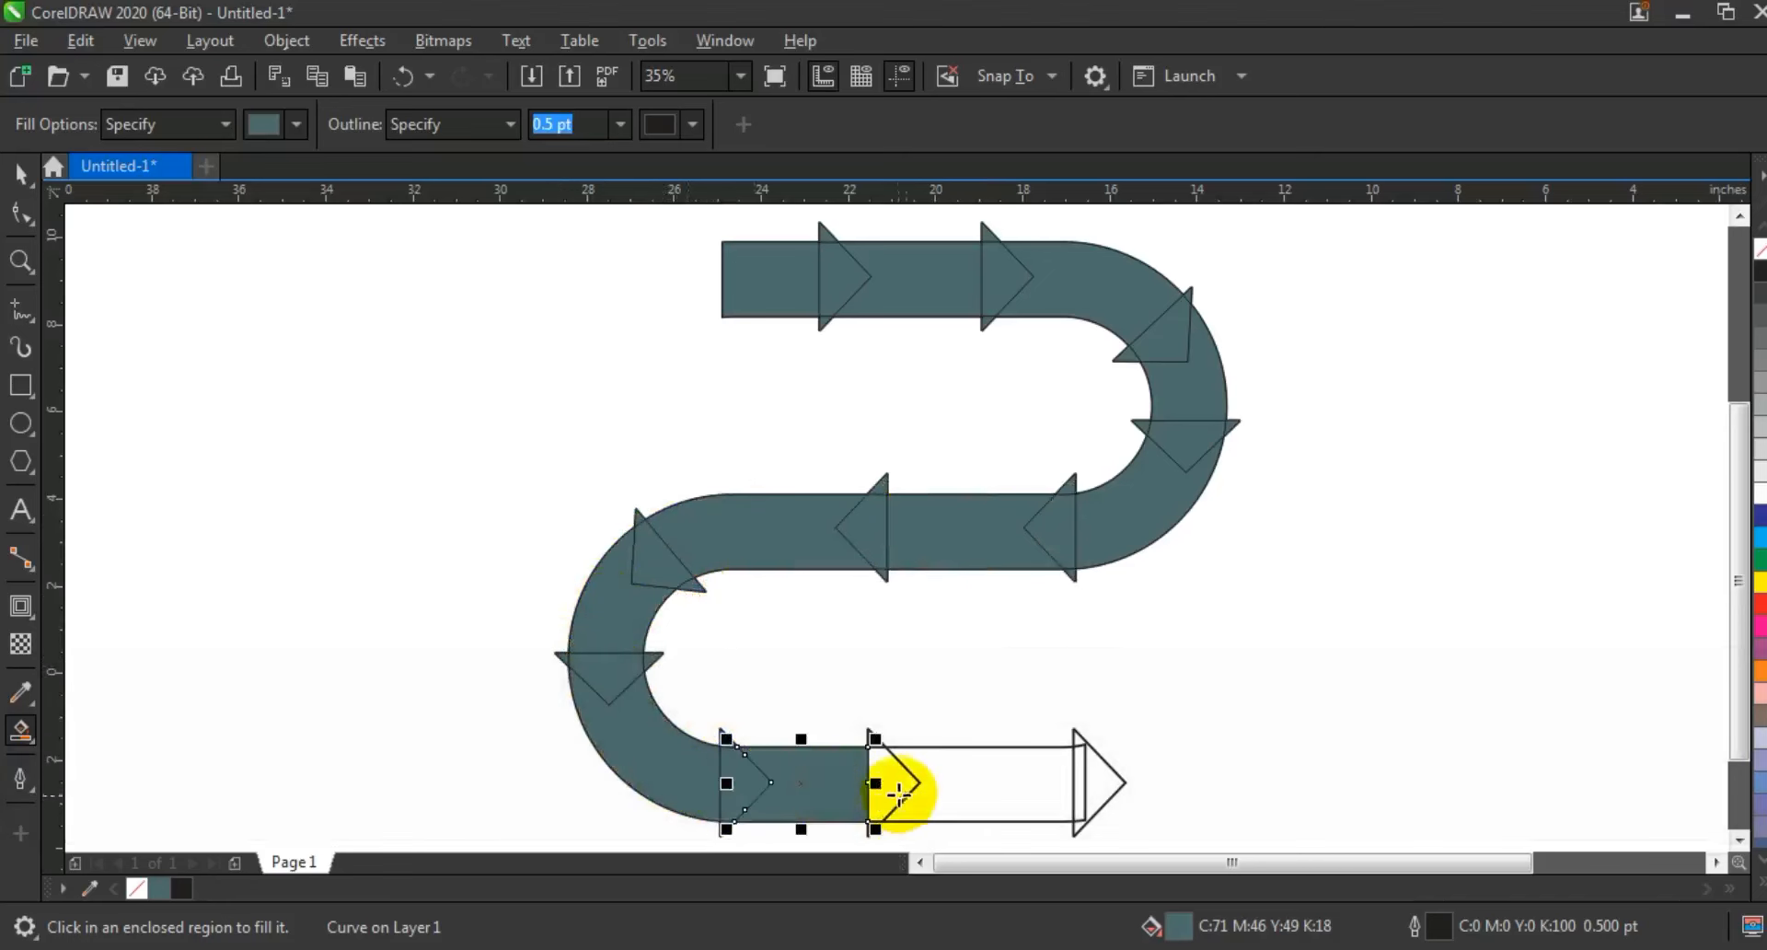
{"action": "left_click", "coordinate": [879, 769]}
{"action": "left_click", "coordinate": [869, 741]}
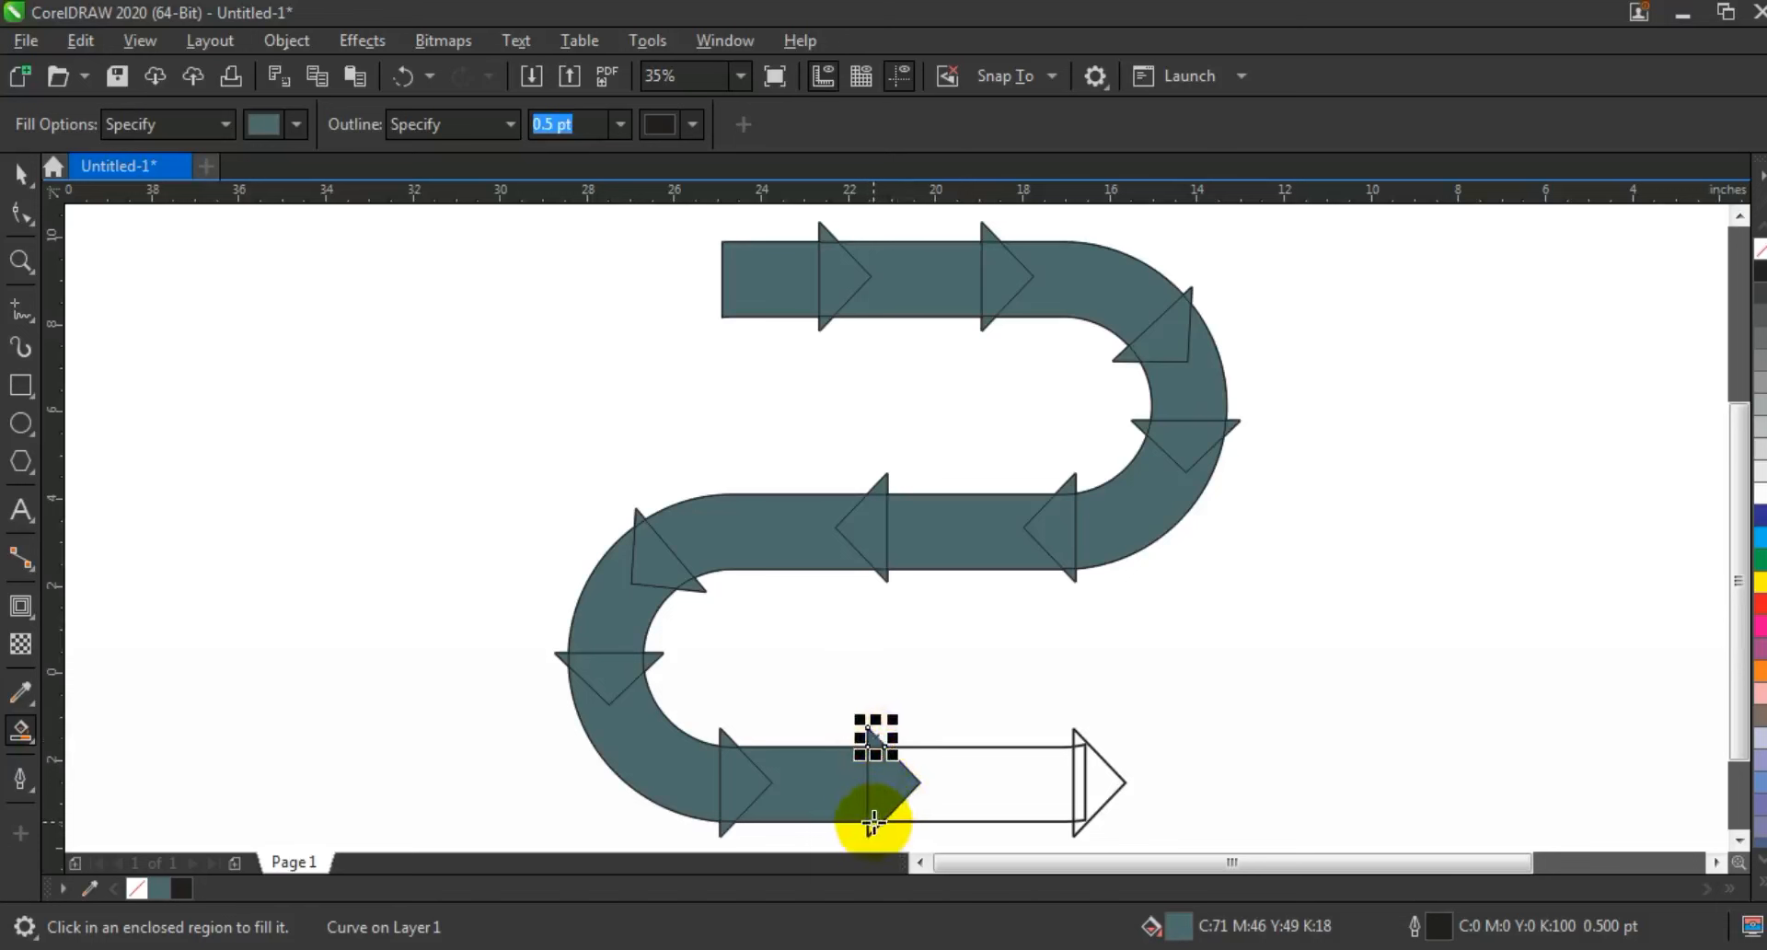
{"action": "left_click", "coordinate": [947, 797]}
{"action": "left_click", "coordinate": [1084, 775]}
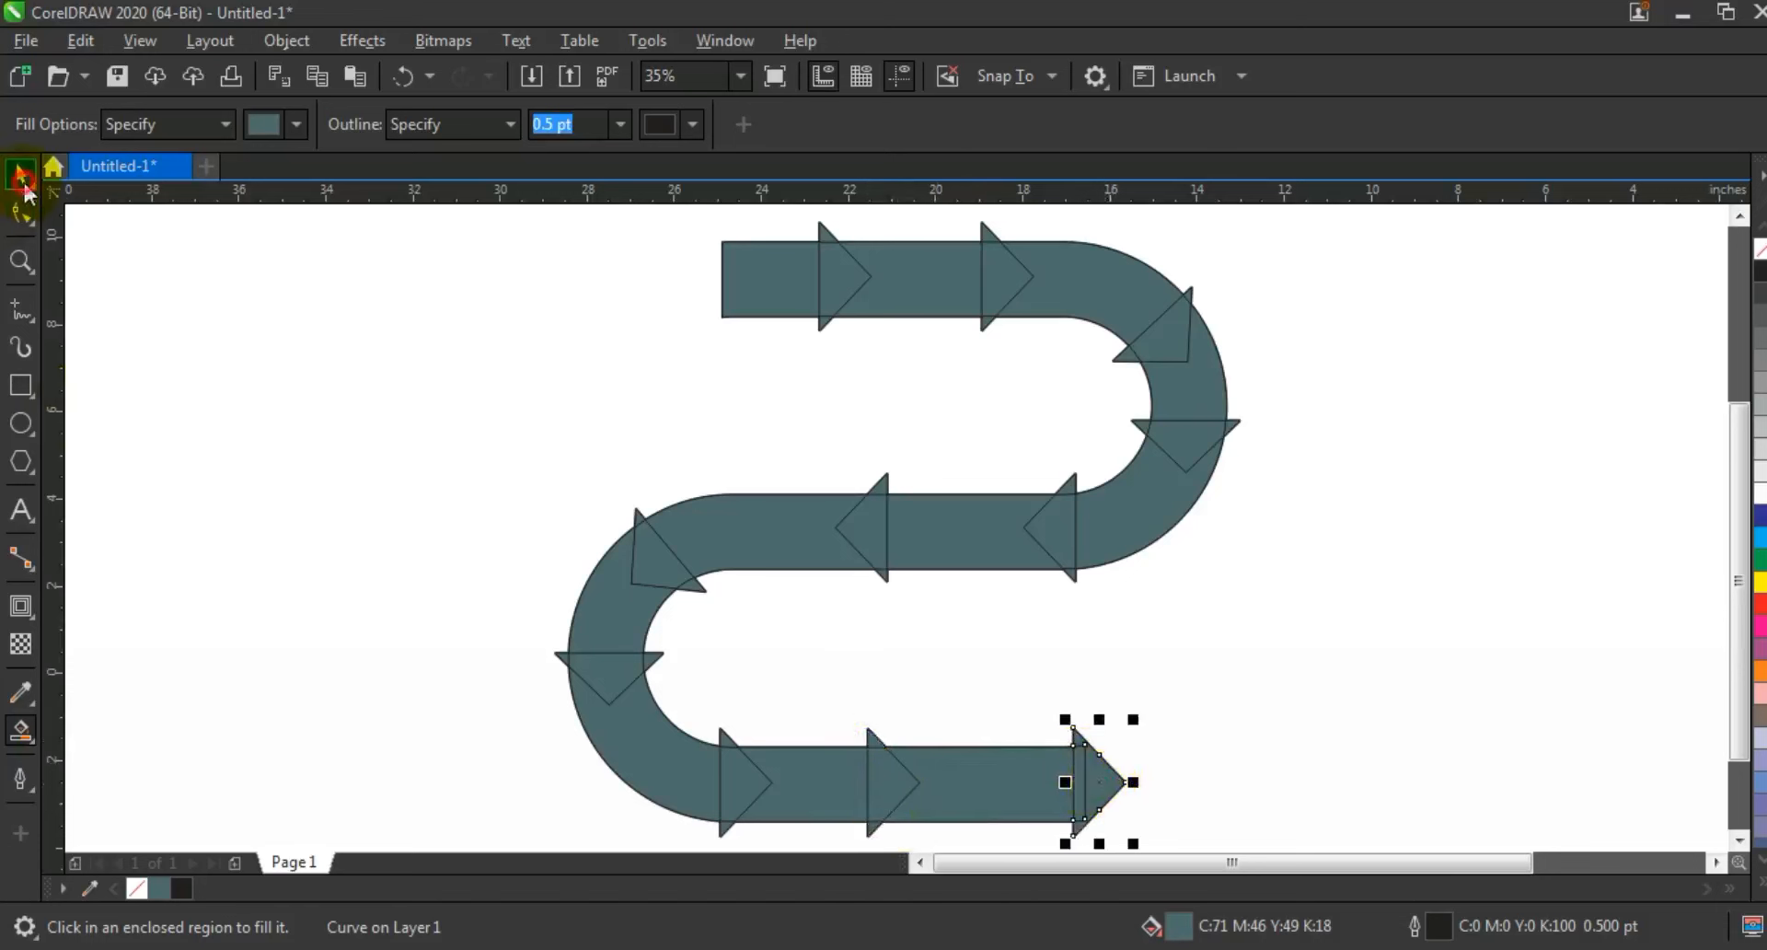
Select the filled band piece, triangle and corner tips of the first upper-band arrow and join them into one shape.
{"action": "left_click", "coordinate": [22, 175]}
{"action": "left_click", "coordinate": [1255, 581]}
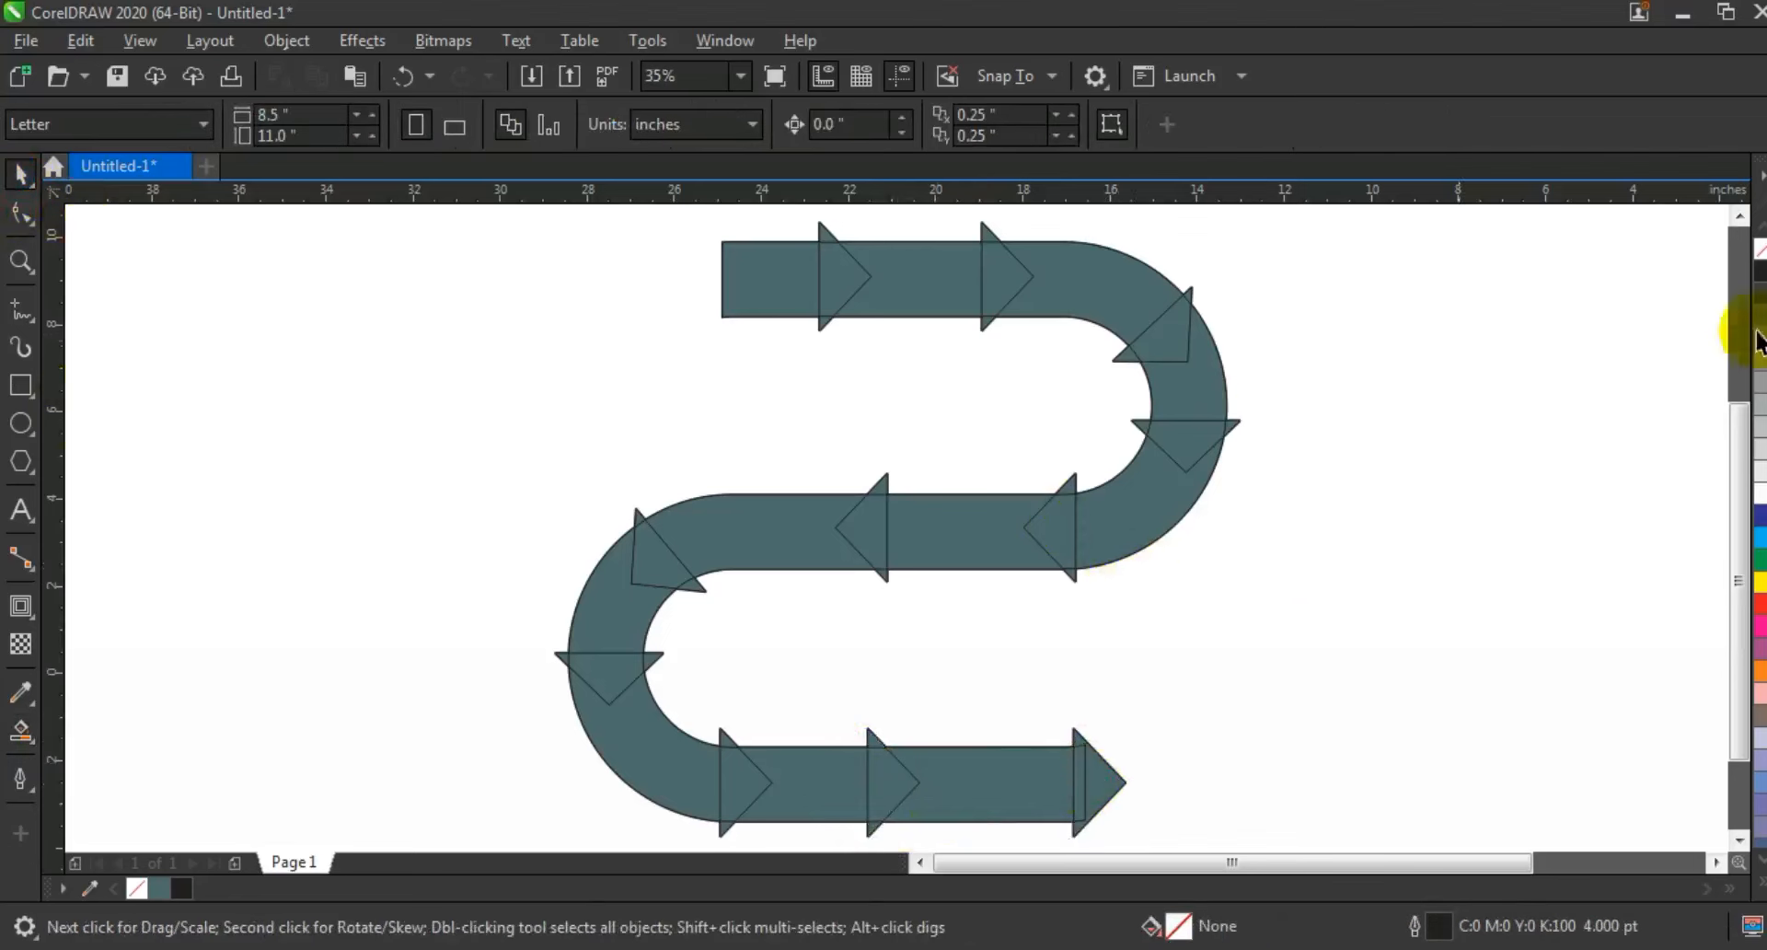
{"action": "left_click", "coordinate": [1739, 216]}
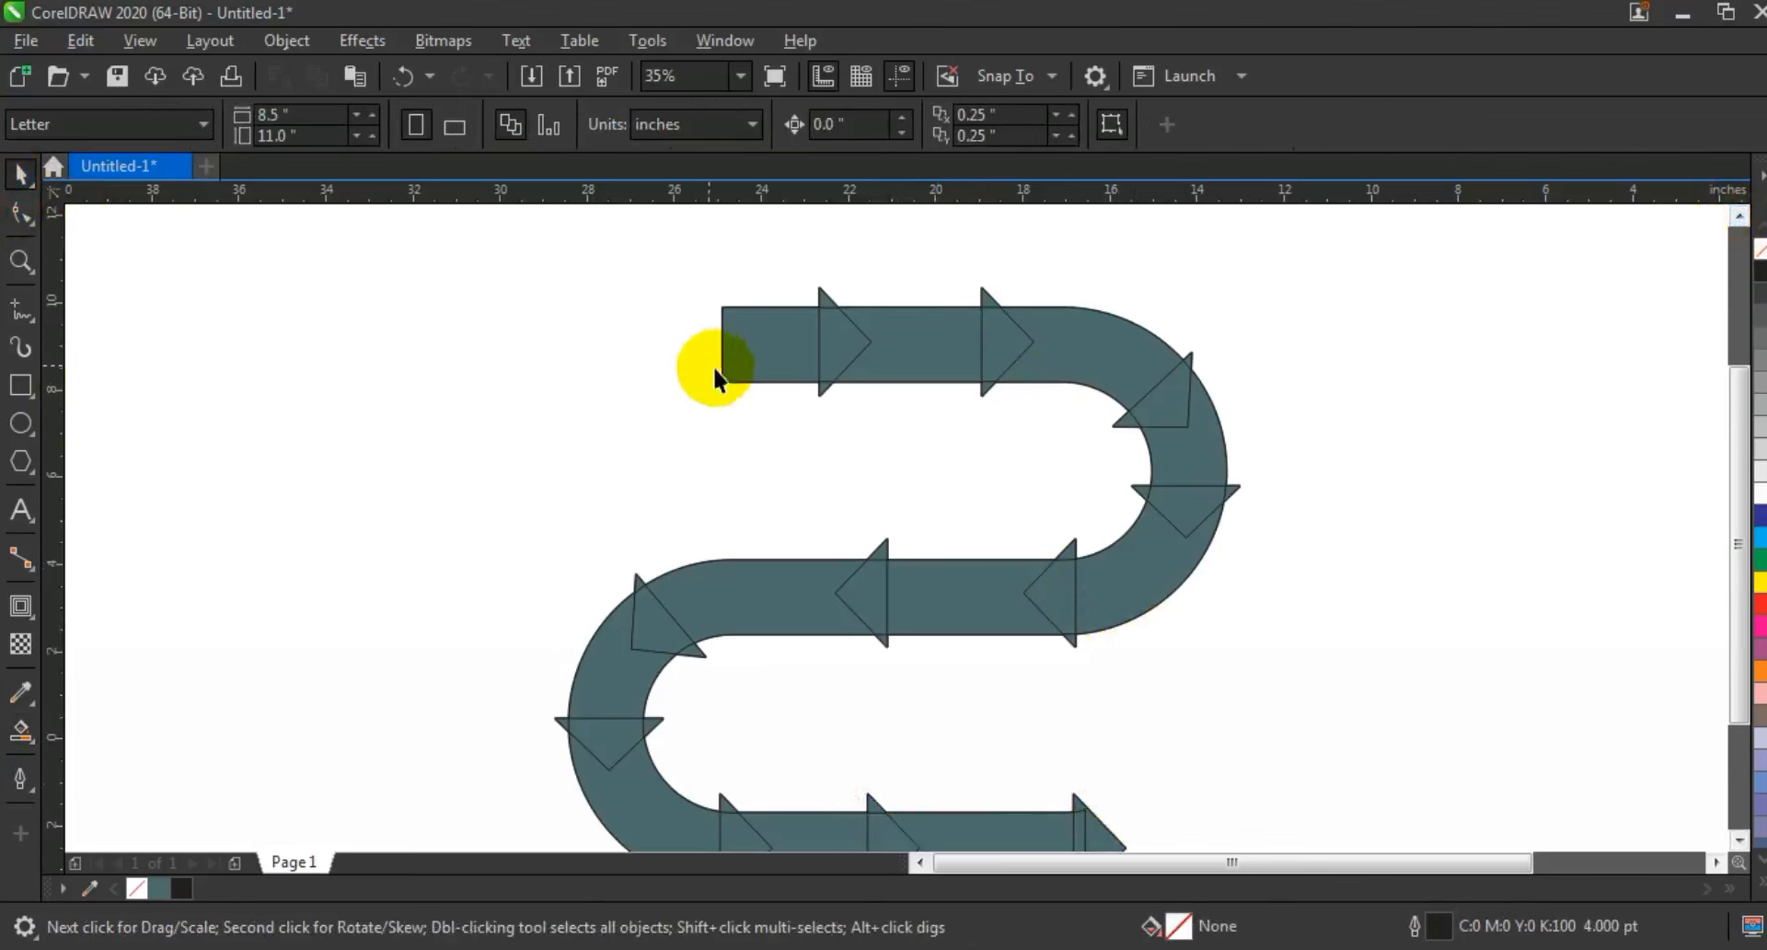
{"action": "left_click", "coordinate": [824, 388]}
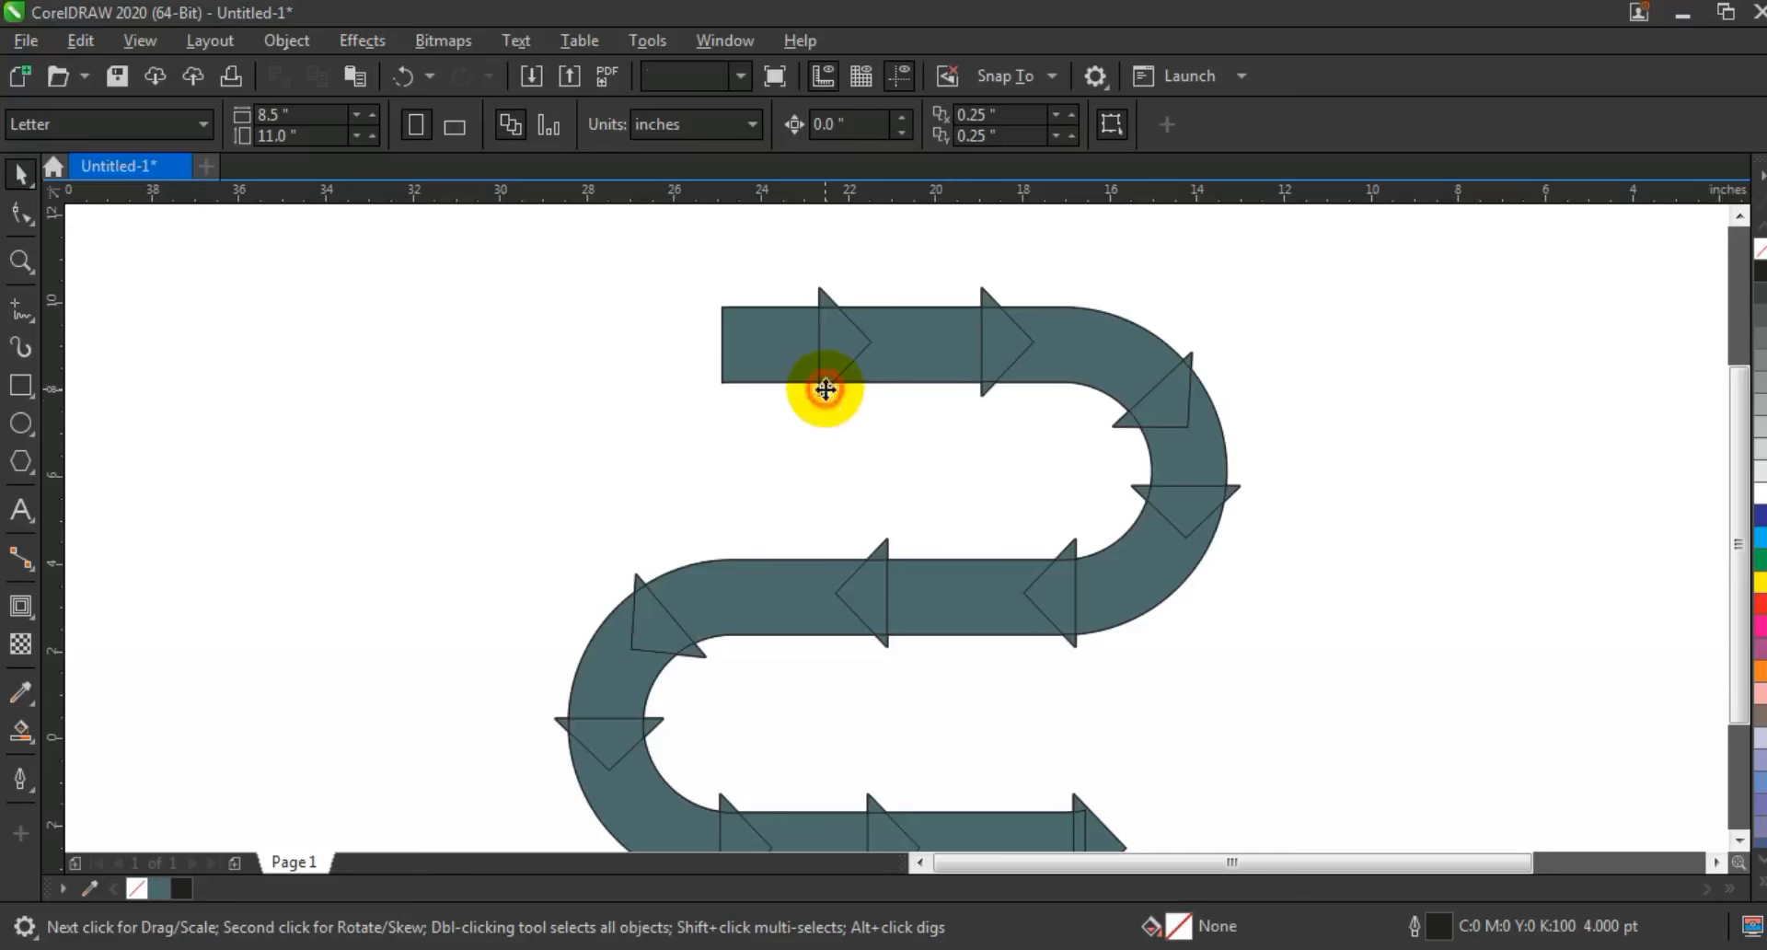
{"action": "left_click", "coordinate": [835, 347], "text": "shift"}
{"action": "left_click", "coordinate": [824, 298], "text": "shift"}
{"action": "left_click", "coordinate": [750, 346], "text": "shift"}
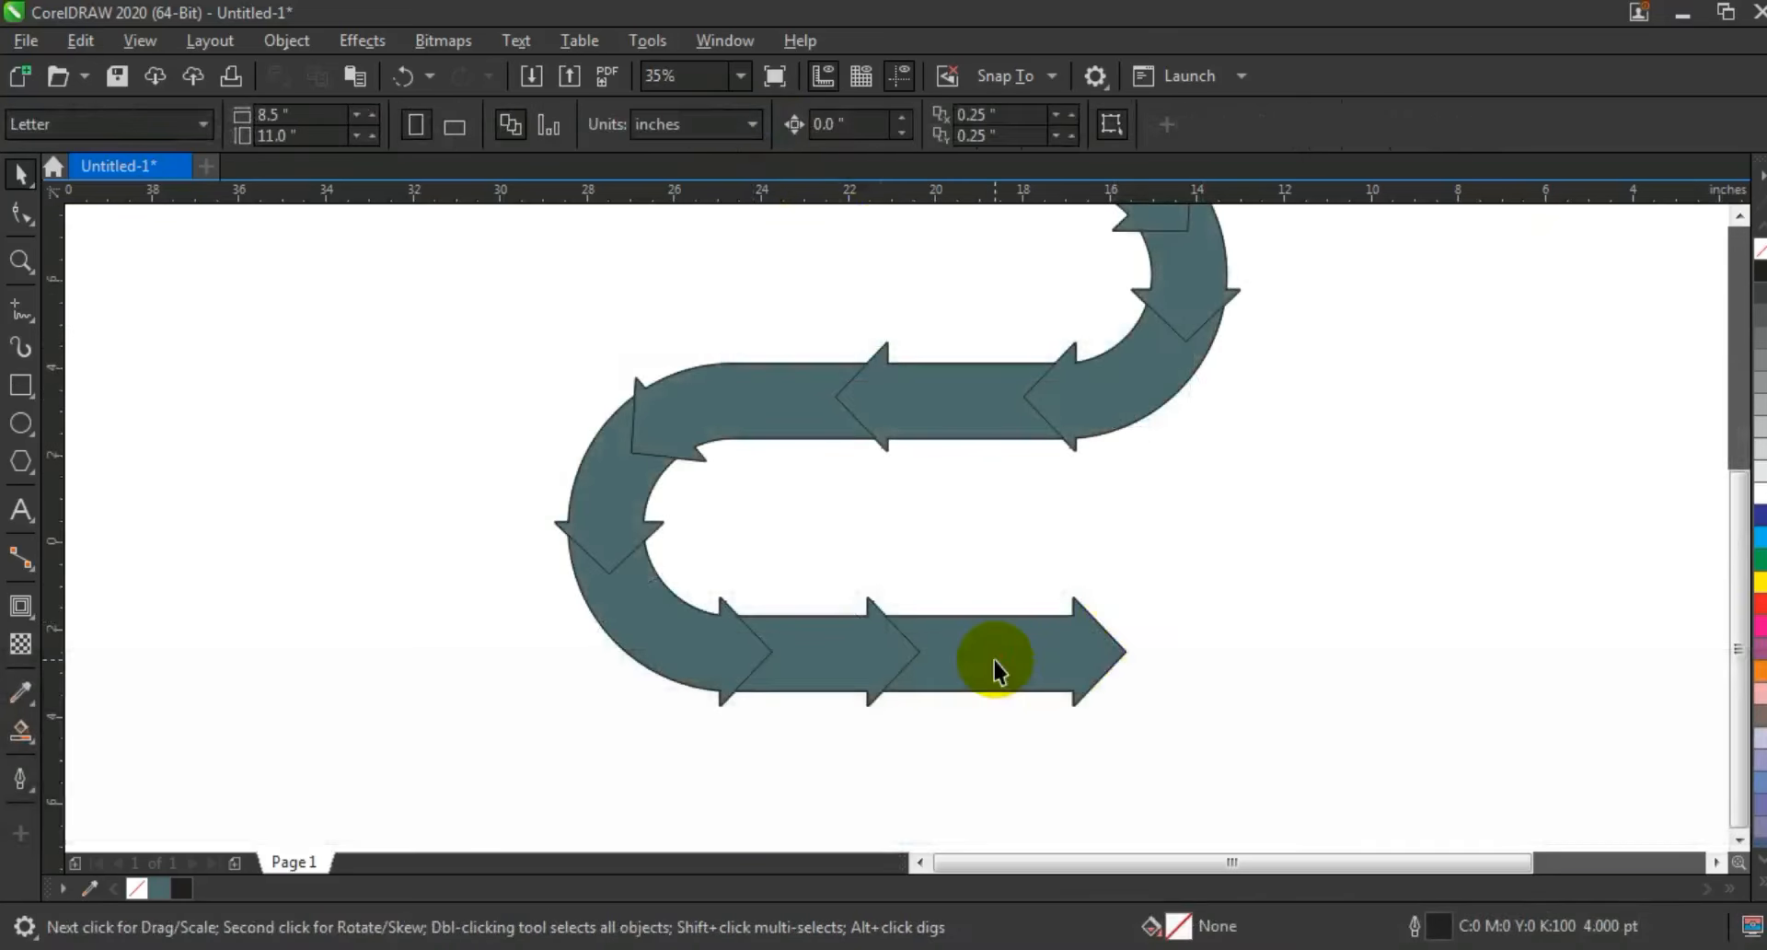
Select all the filled arrow shapes along the S-path and move them left, clear of the original outlines.
{"action": "left_click", "coordinate": [809, 659]}
{"action": "left_click", "coordinate": [631, 631], "text": "shift"}
{"action": "left_click", "coordinate": [598, 502], "text": "shift"}
{"action": "left_click", "coordinate": [704, 408], "text": "shift"}
{"action": "left_click", "coordinate": [897, 392], "text": "shift"}
{"action": "left_click", "coordinate": [1116, 402], "text": "shift"}
{"action": "left_click", "coordinate": [1187, 296], "text": "shift"}
{"action": "key", "text": "F3"}
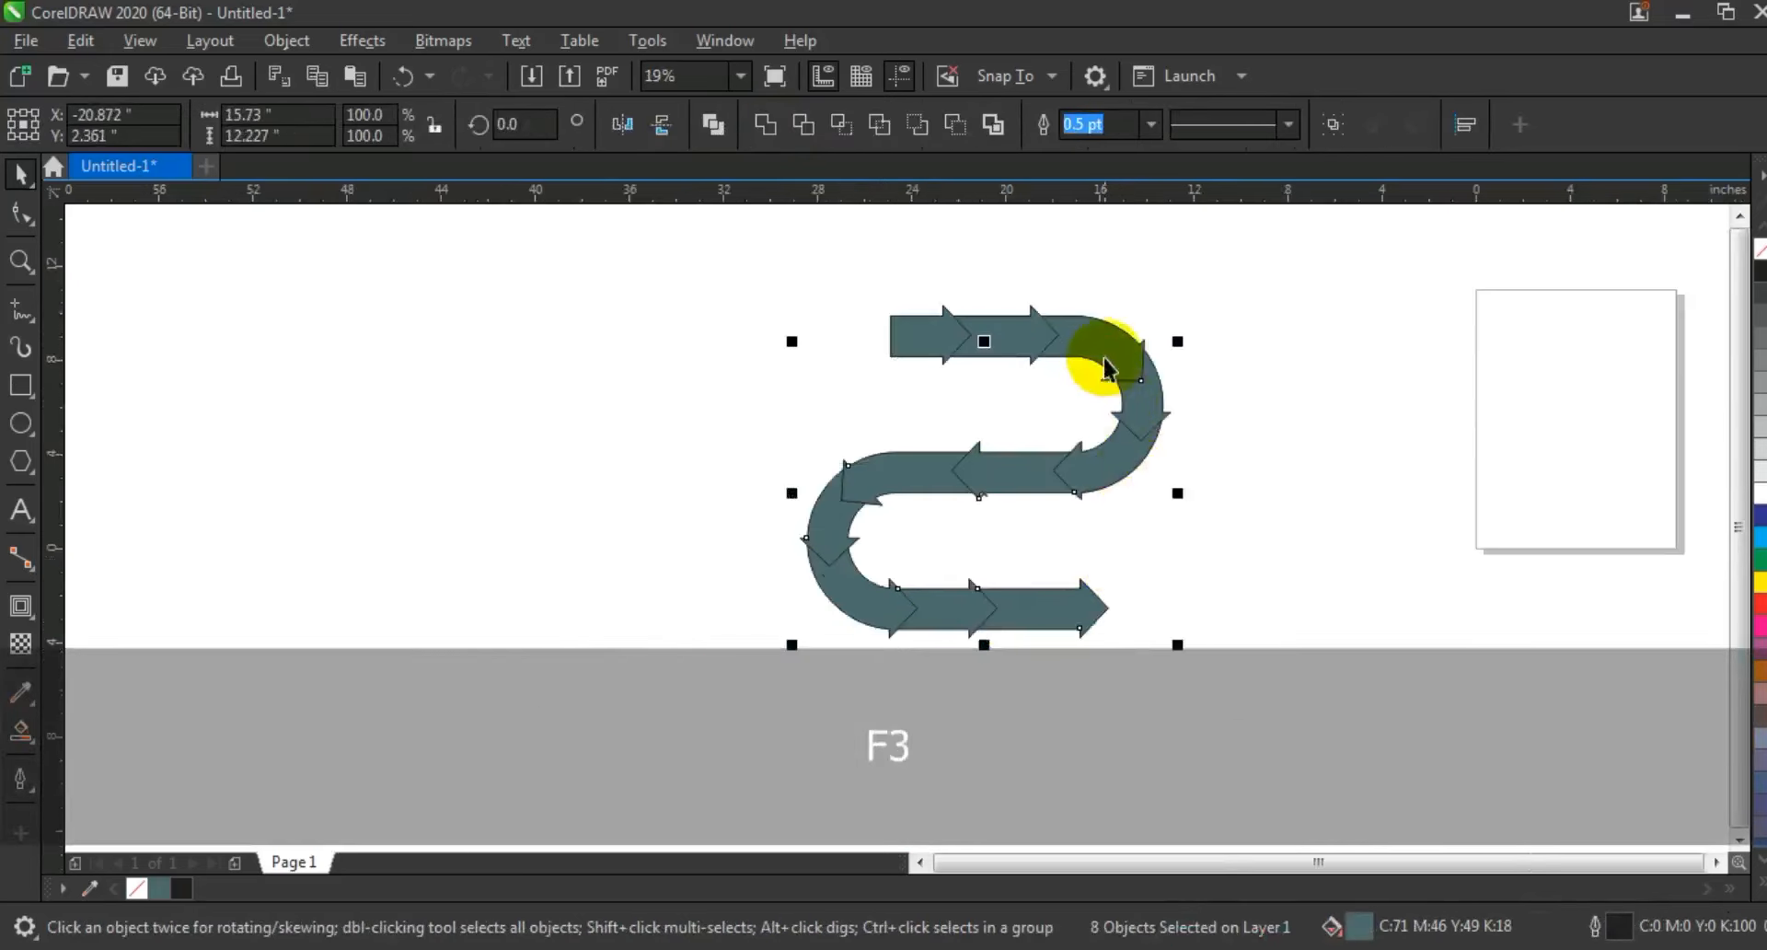
{"action": "left_click", "coordinate": [1108, 356], "text": "shift"}
{"action": "left_click", "coordinate": [1020, 340], "text": "shift"}
{"action": "left_click", "coordinate": [921, 349], "text": "shift"}
{"action": "left_click_drag", "start_coordinate": [977, 474], "coordinate": [592, 474]}
Delete the leftover original path and triangle outlines, keeping the filled arrows.
{"action": "left_click_drag", "start_coordinate": [750, 272], "coordinate": [347, 261]}
{"action": "key", "text": "Delete"}
{"action": "key", "text": "shift+F2"}
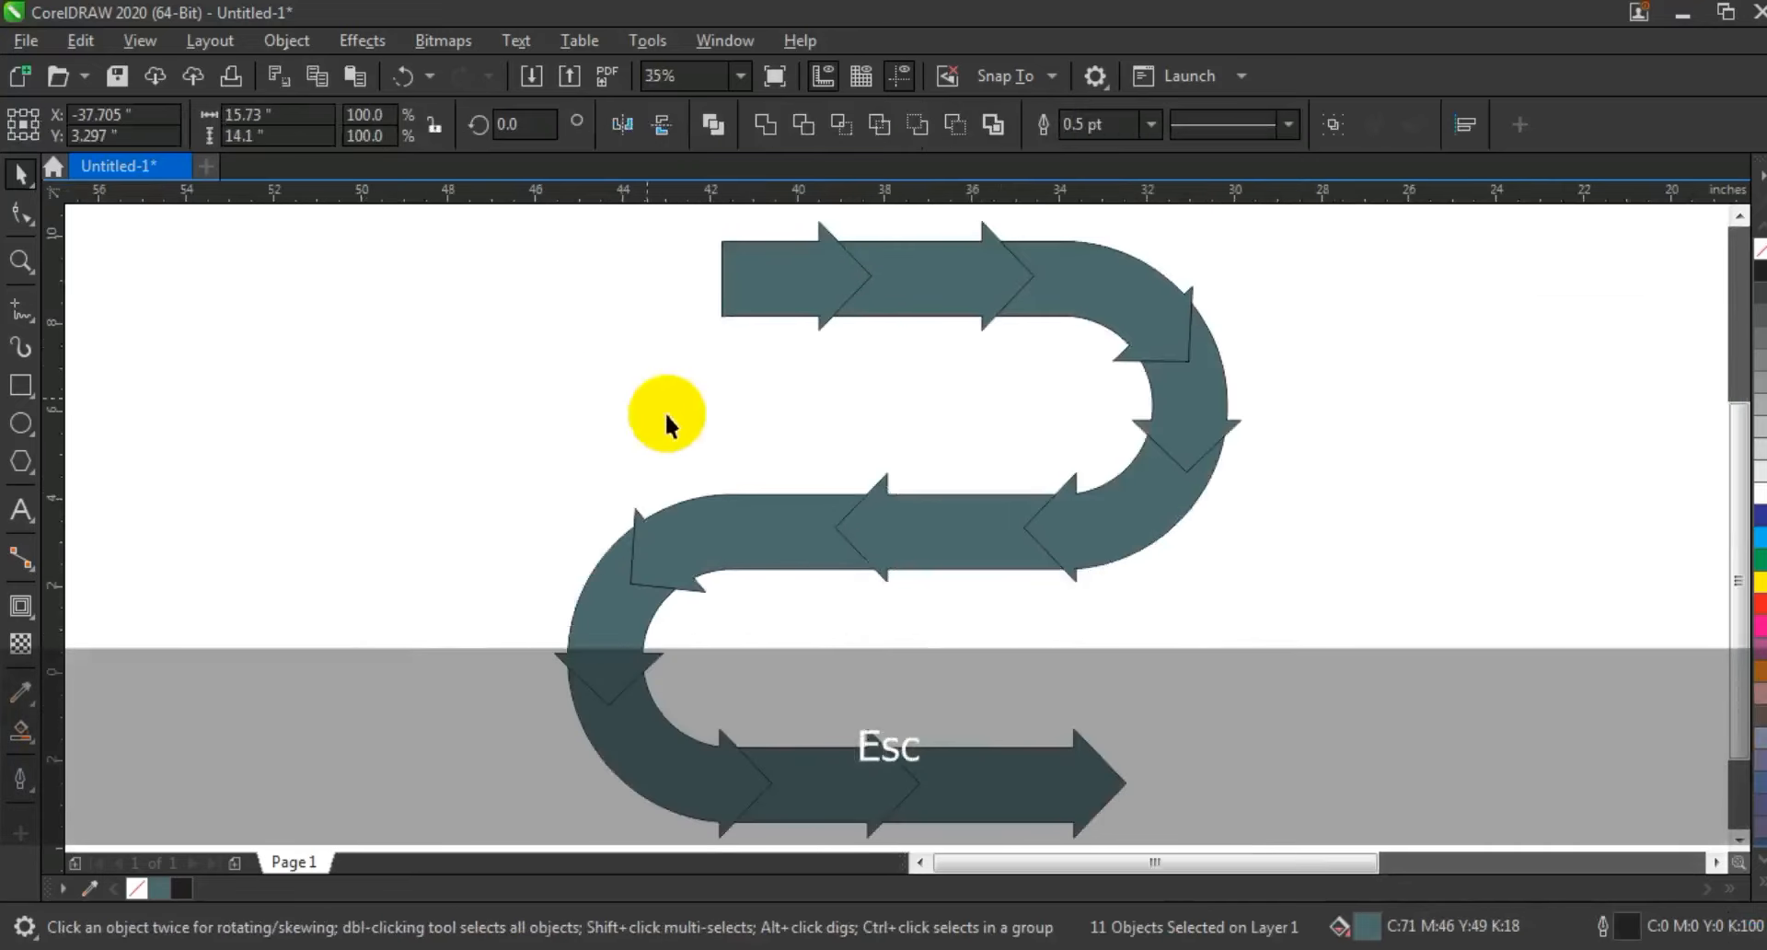
{"action": "key", "text": "Escape"}
Fill the first arrow red, the second orange (M:60 Y:100) and the third golden yellow (M:20 Y:100).
{"action": "left_click", "coordinate": [793, 288]}
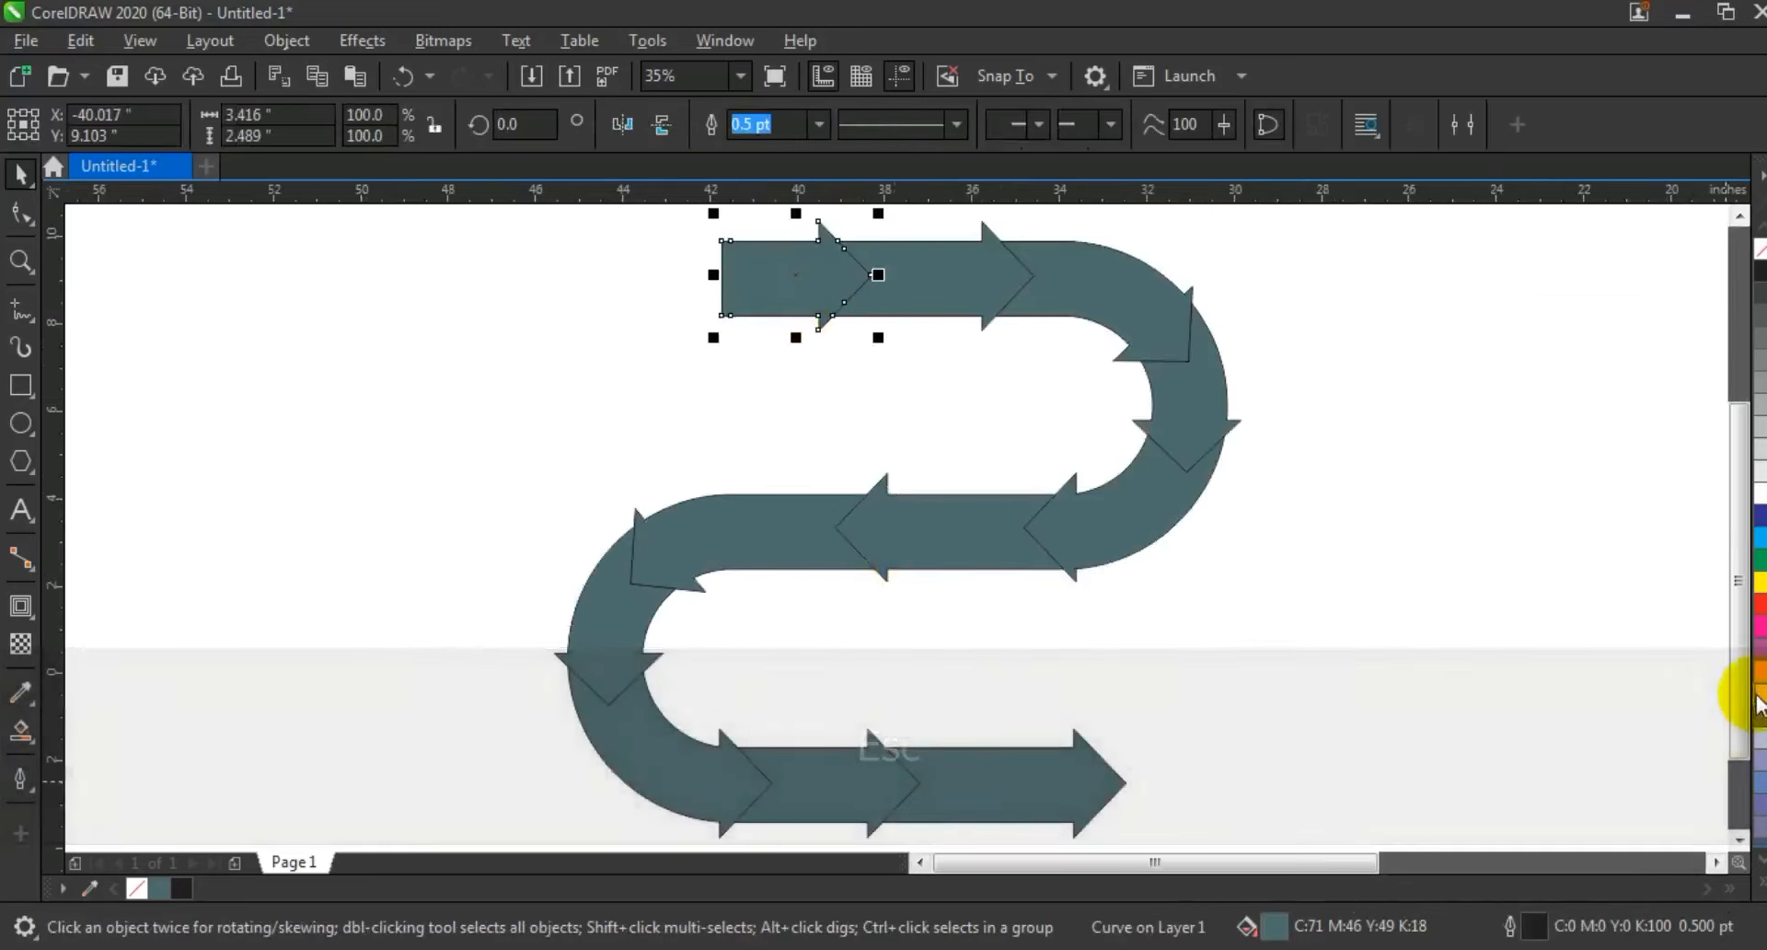
{"action": "left_click", "coordinate": [1764, 608]}
{"action": "left_click", "coordinate": [966, 285]}
{"action": "left_click", "coordinate": [1759, 677]}
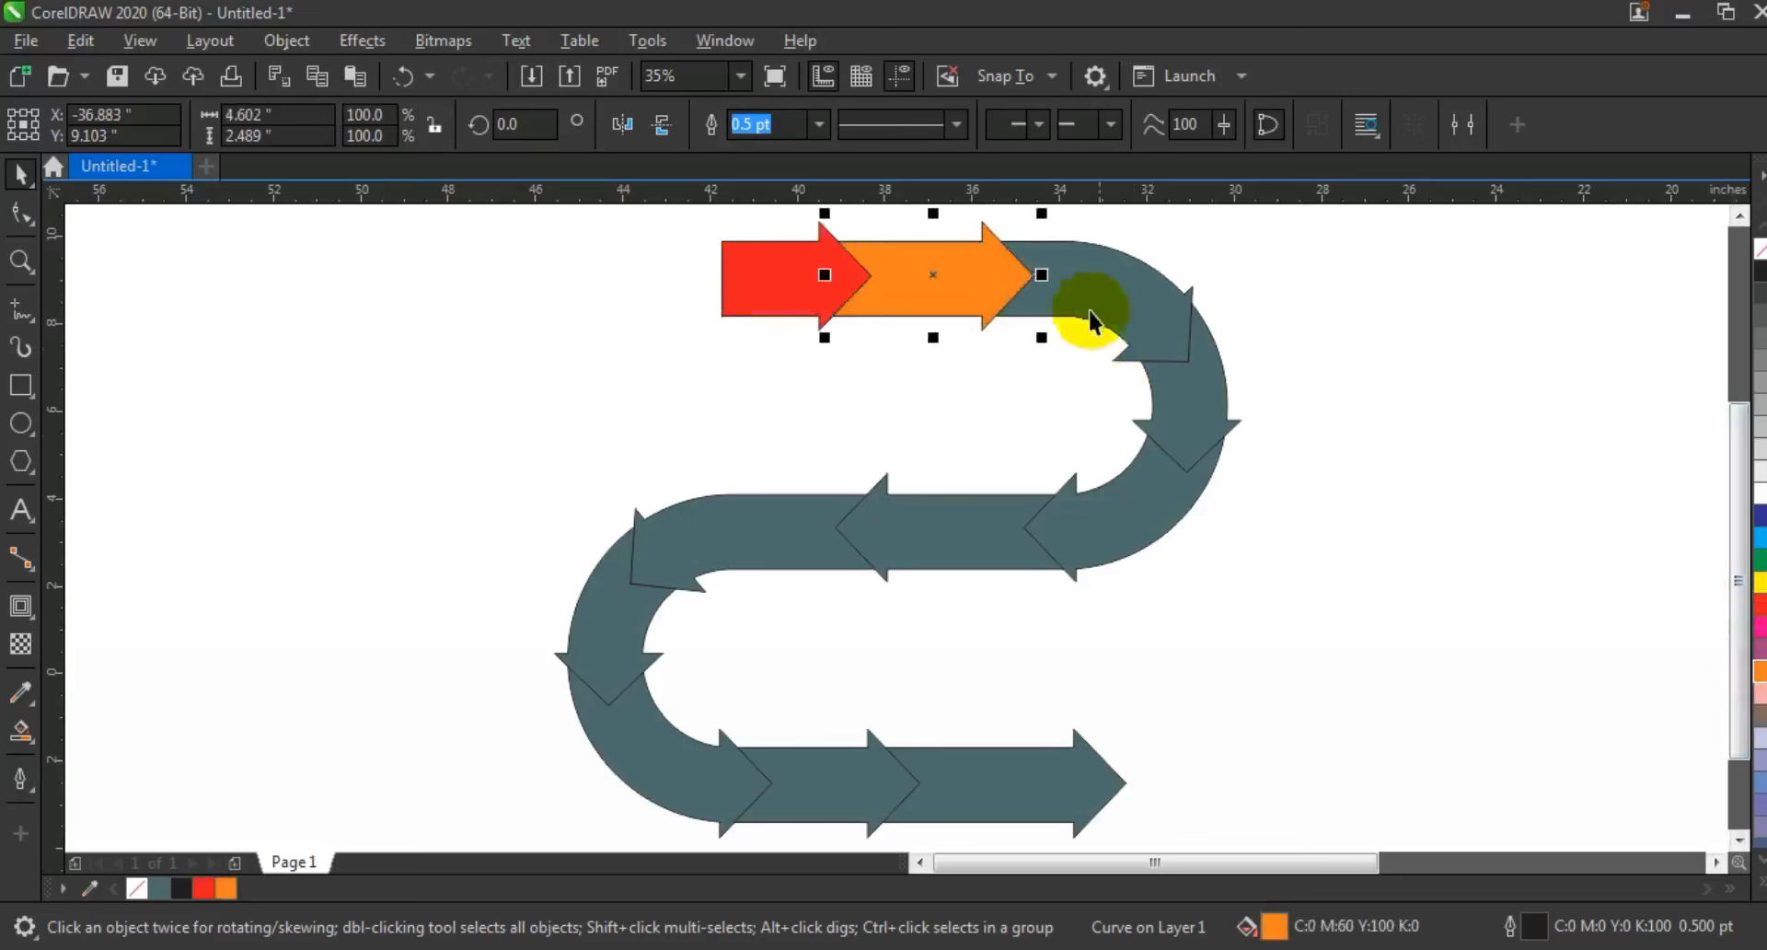
{"action": "left_click", "coordinate": [1115, 297]}
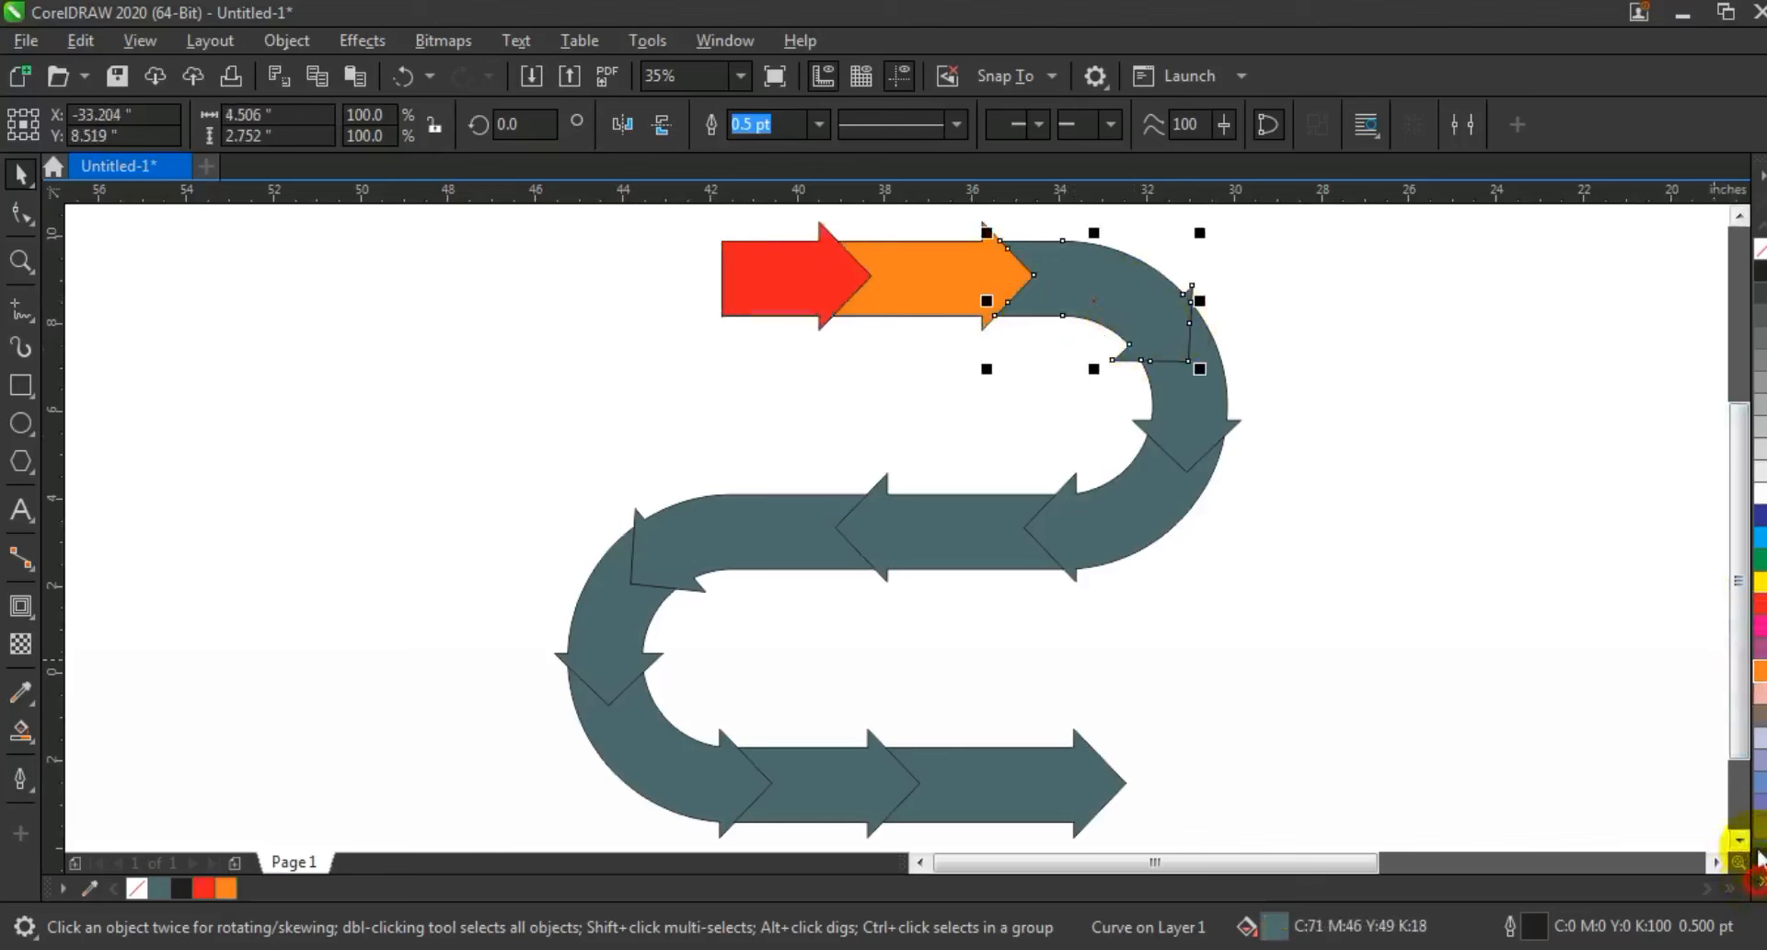
{"action": "left_click", "coordinate": [1759, 881]}
{"action": "left_click", "coordinate": [1719, 361]}
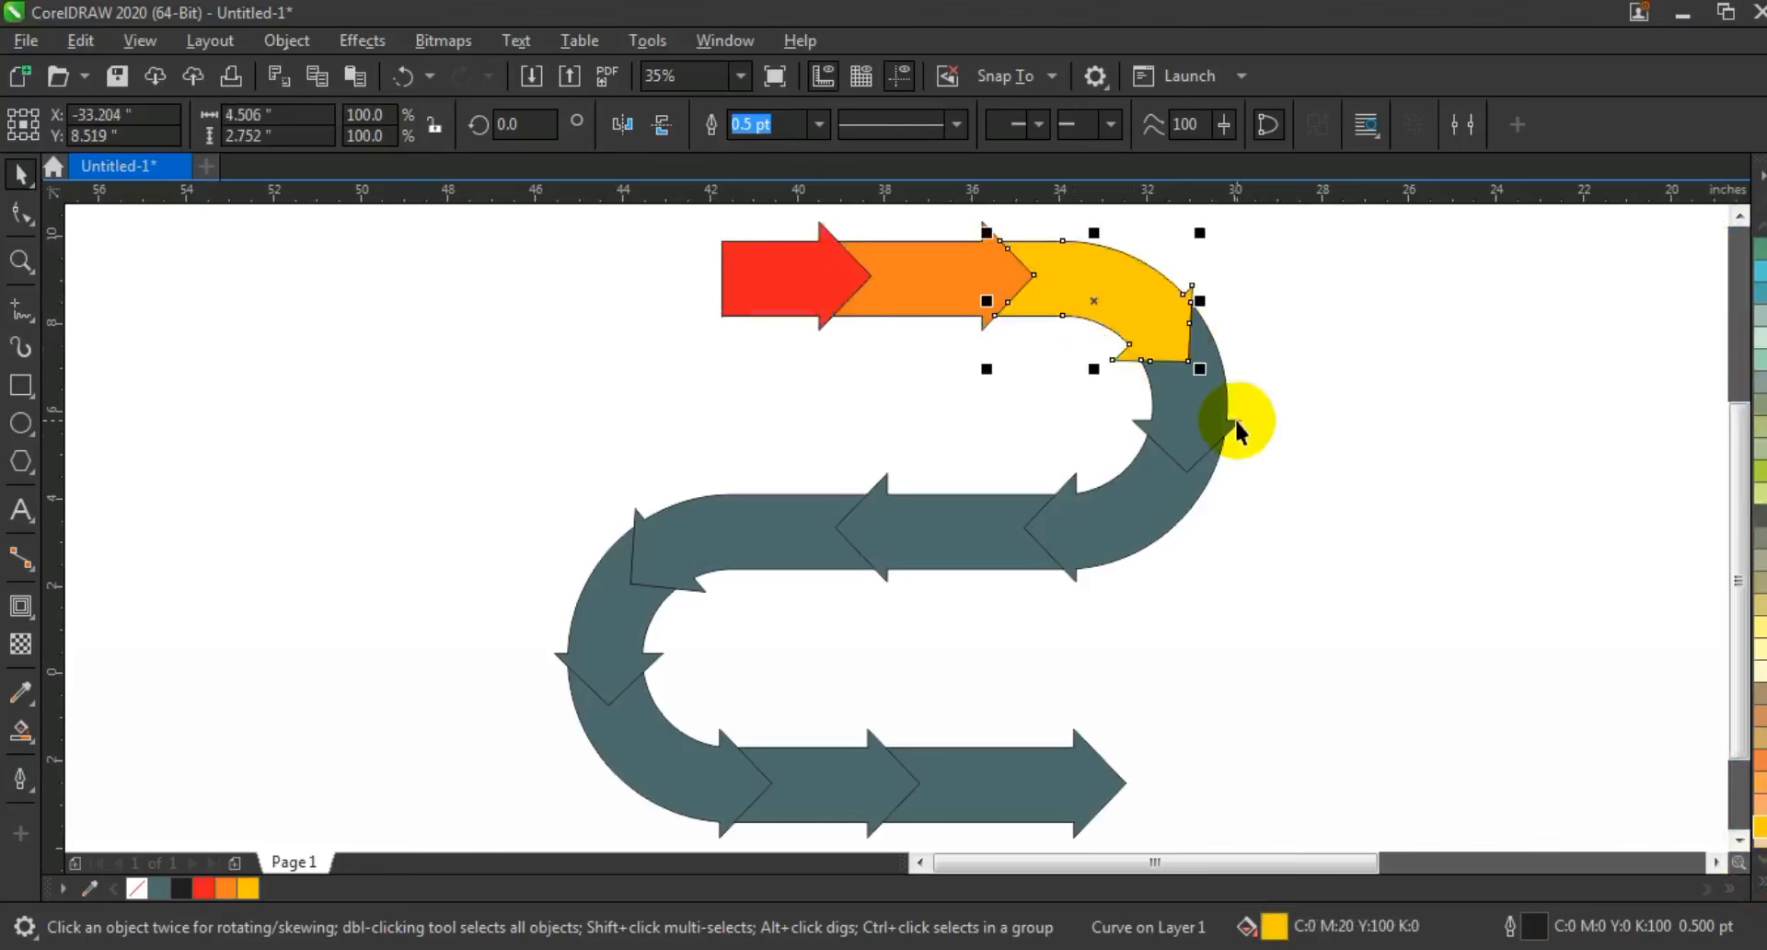
Fill the downward arrow on the right bend lime green (C:40 Y:100) and the arrow following it light turquoise.
{"action": "left_click", "coordinate": [1227, 428]}
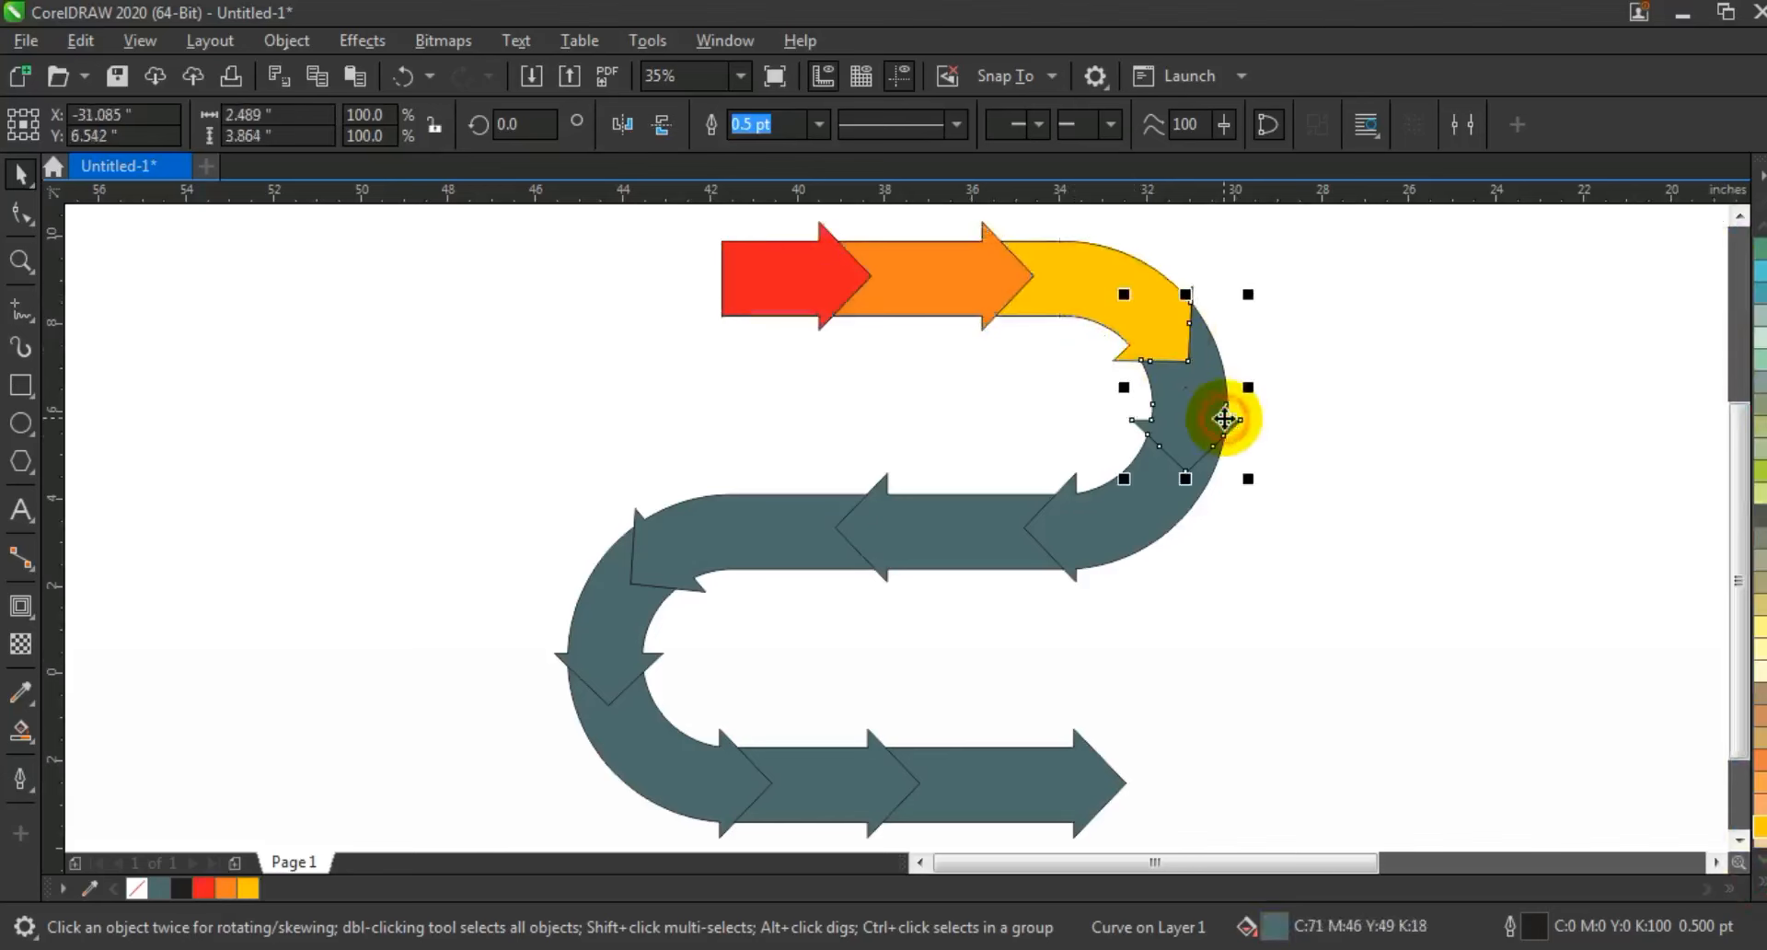
{"action": "left_click", "coordinate": [1759, 881]}
{"action": "left_click", "coordinate": [1698, 704]}
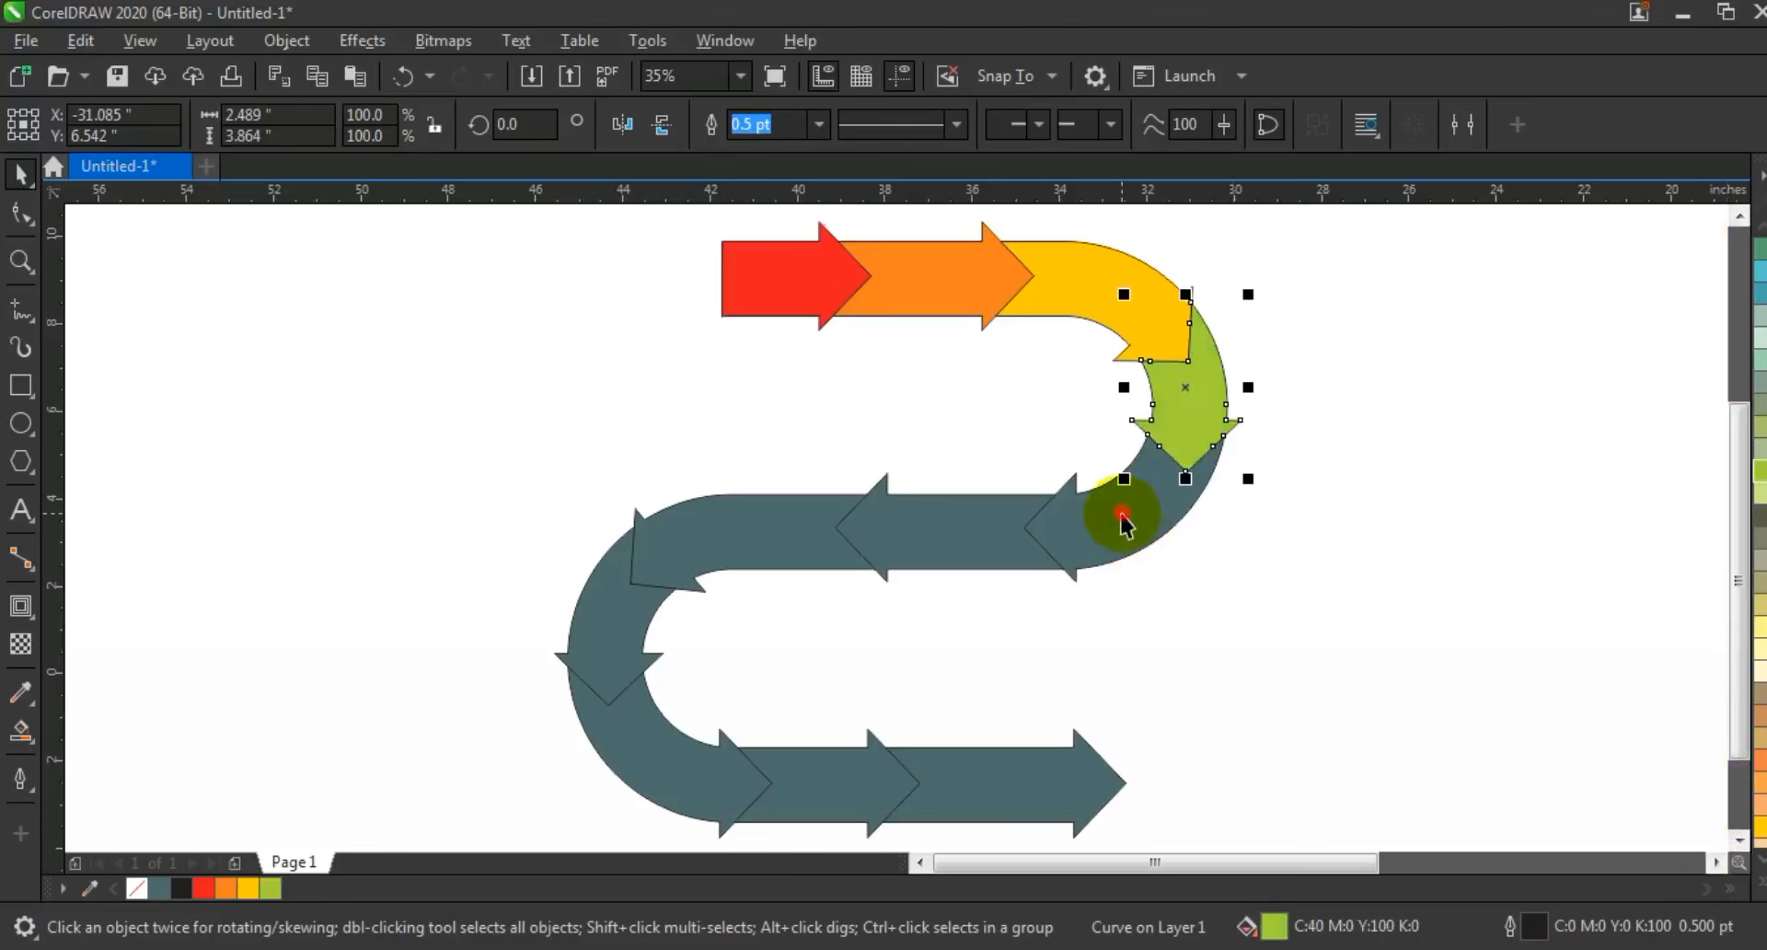
{"action": "left_click", "coordinate": [1123, 518]}
{"action": "left_click", "coordinate": [1758, 882]}
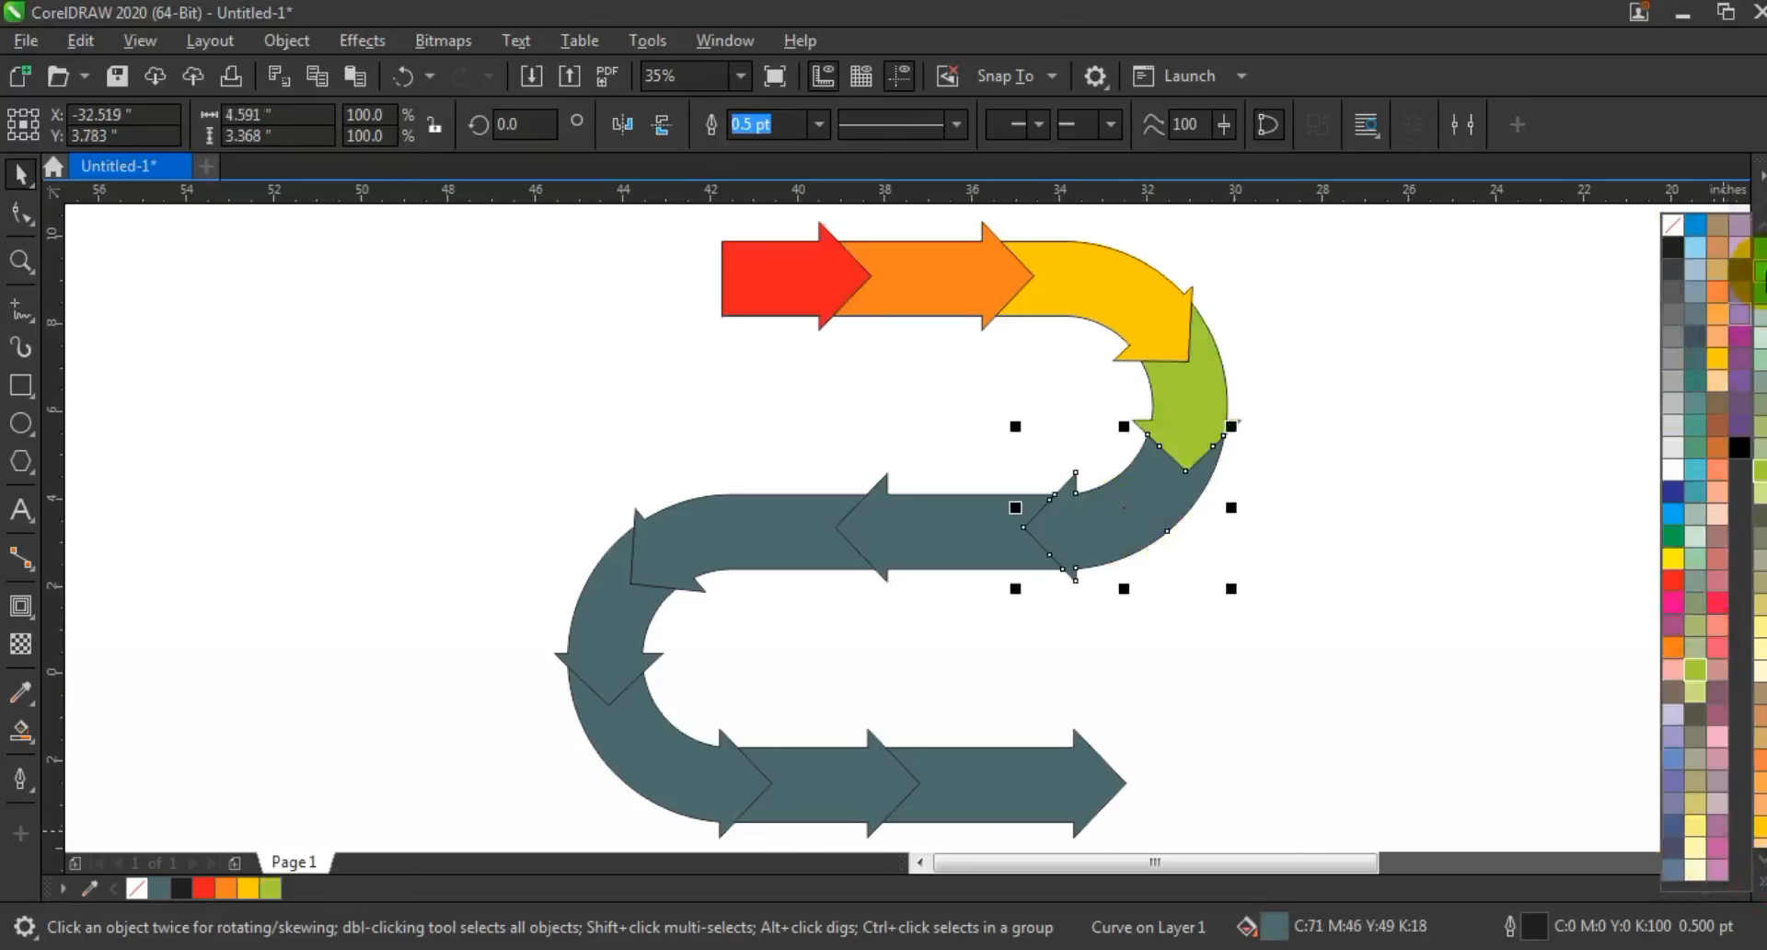
{"action": "left_click", "coordinate": [1694, 468]}
Fill the straight left-pointing arrow on the middle band with dark green (C:98 M:32 Y:97 K:25).
{"action": "left_click", "coordinate": [950, 517]}
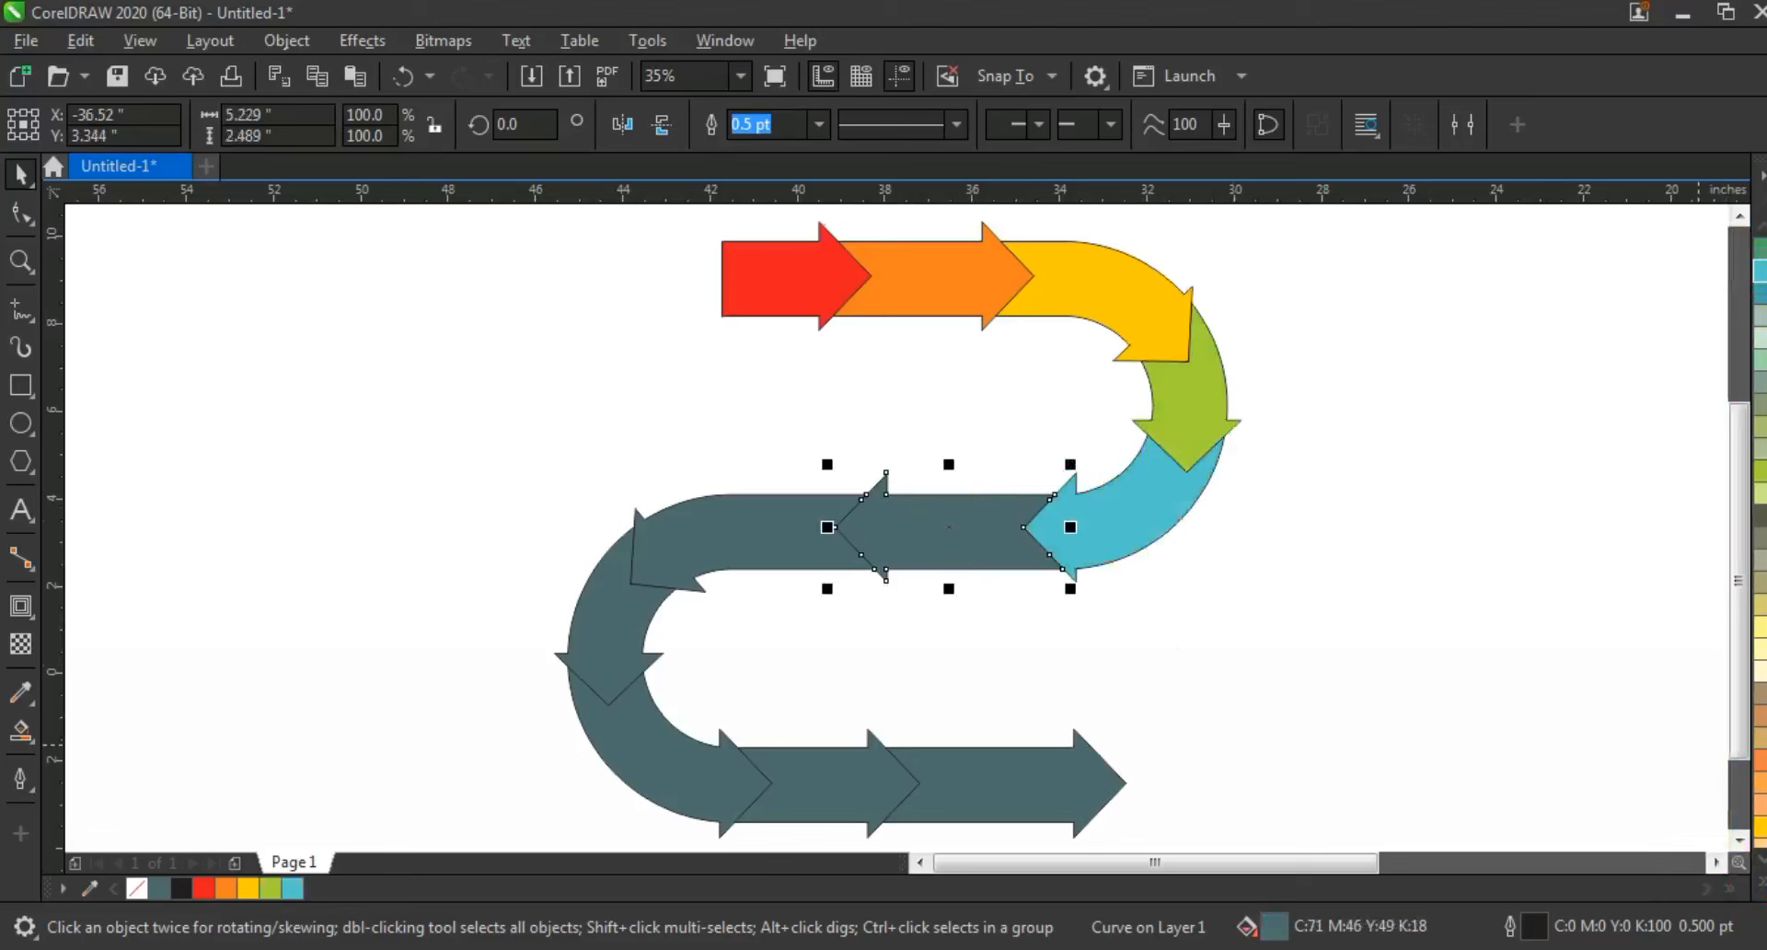
{"action": "left_click", "coordinate": [1759, 882]}
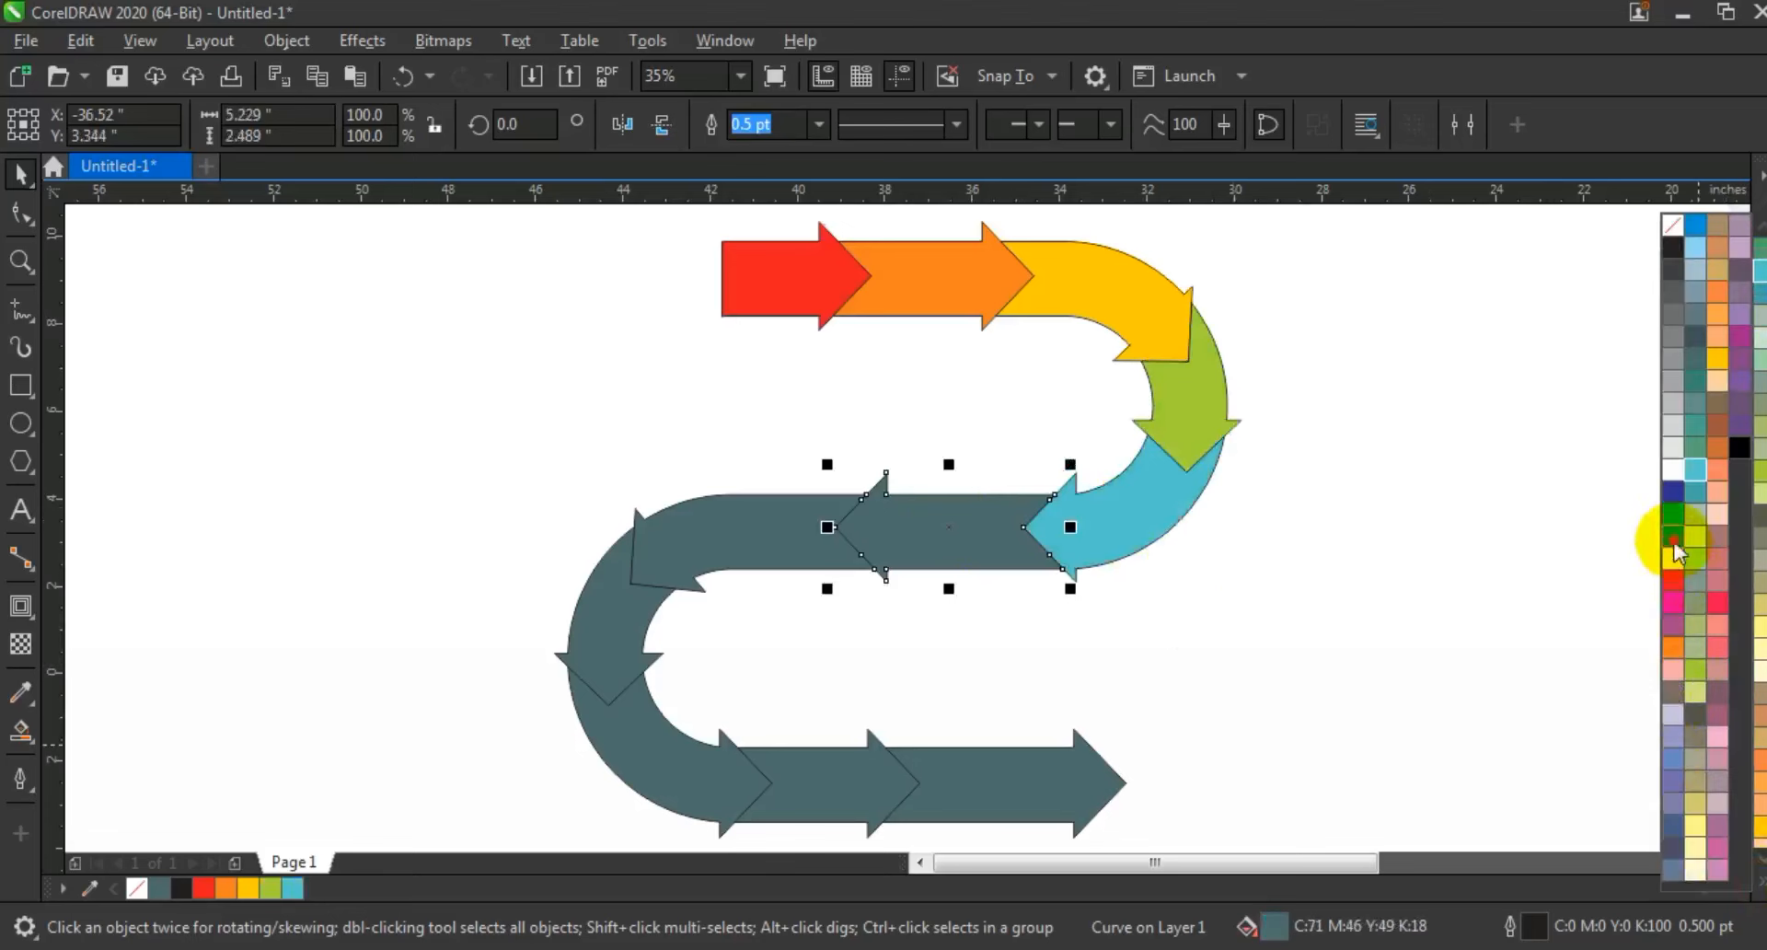
{"action": "left_click", "coordinate": [1673, 543]}
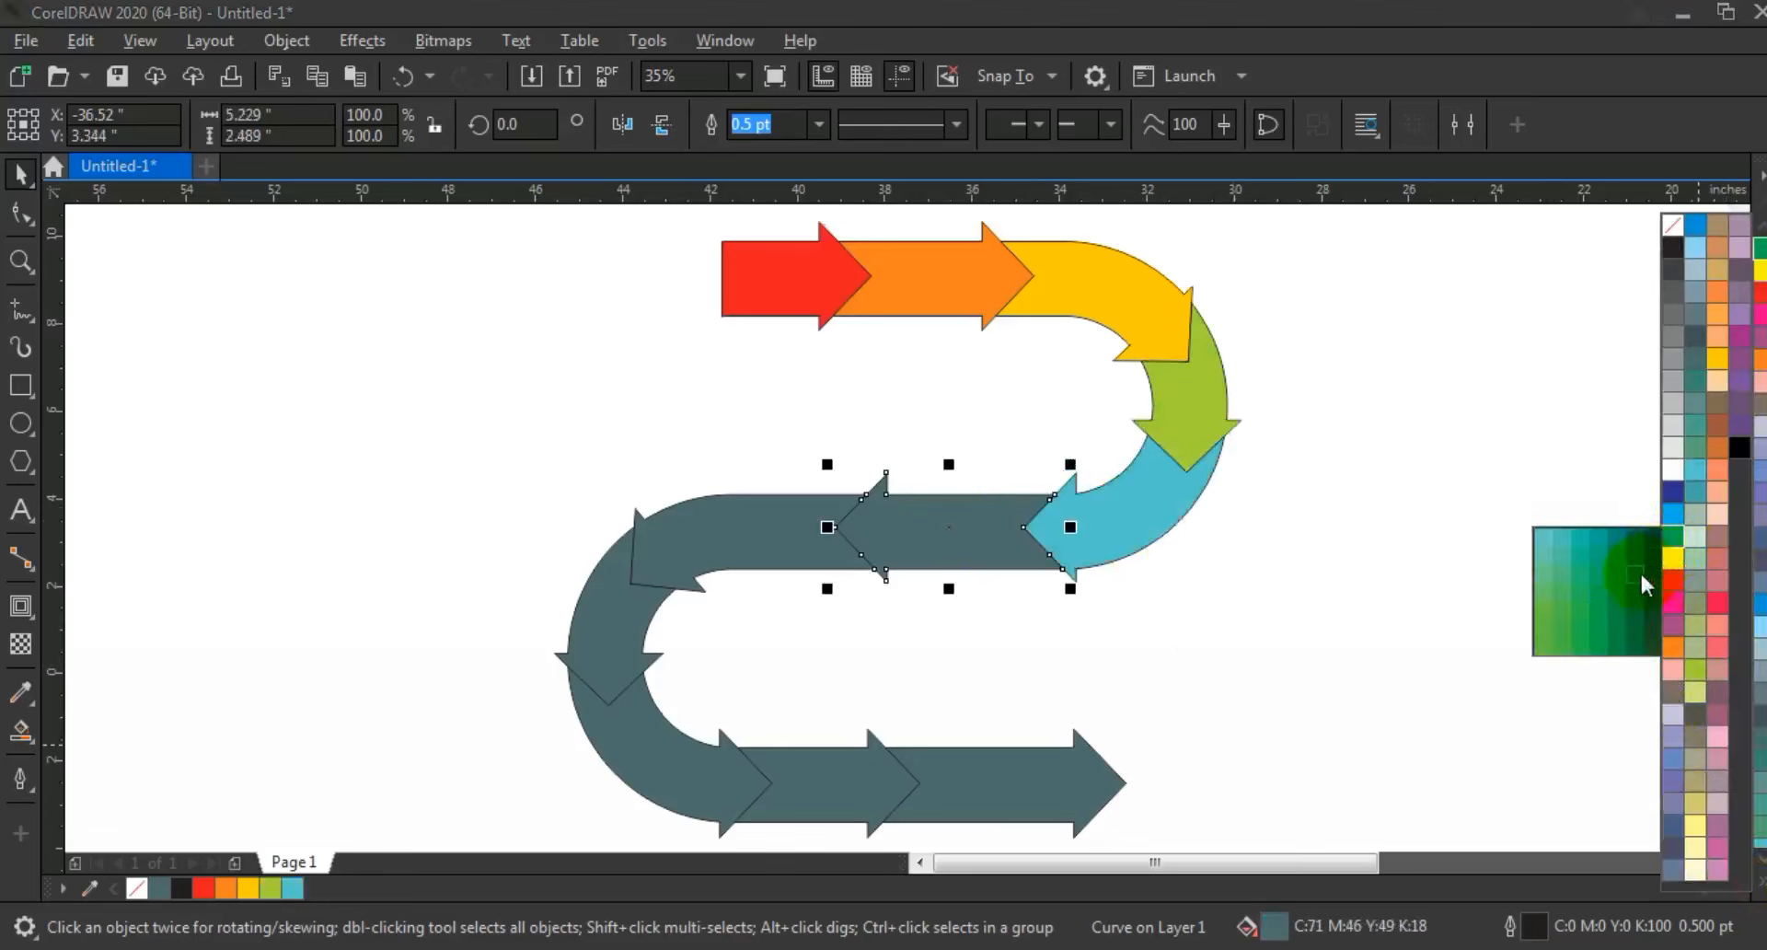
{"action": "left_click_drag", "start_coordinate": [1641, 569], "coordinate": [1638, 571]}
Fill the arrow entering the left bend bright blue and the downward arrow after it violet-blue.
{"action": "left_click", "coordinate": [799, 558]}
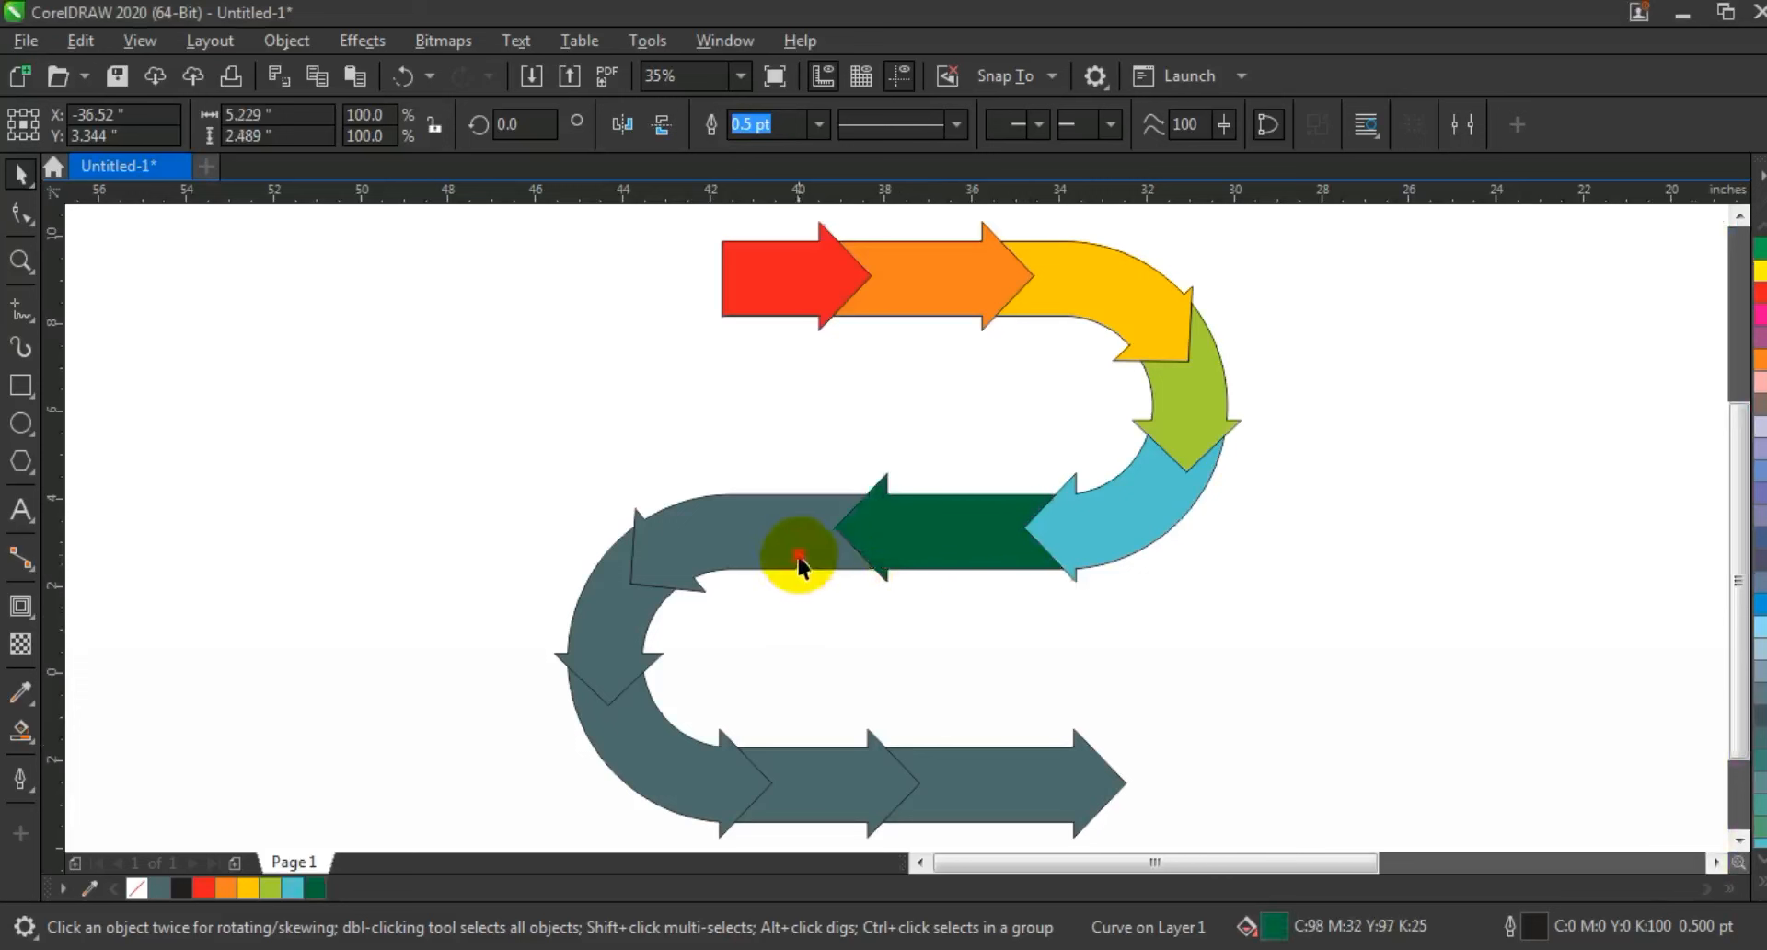
{"action": "left_click", "coordinate": [1703, 563]}
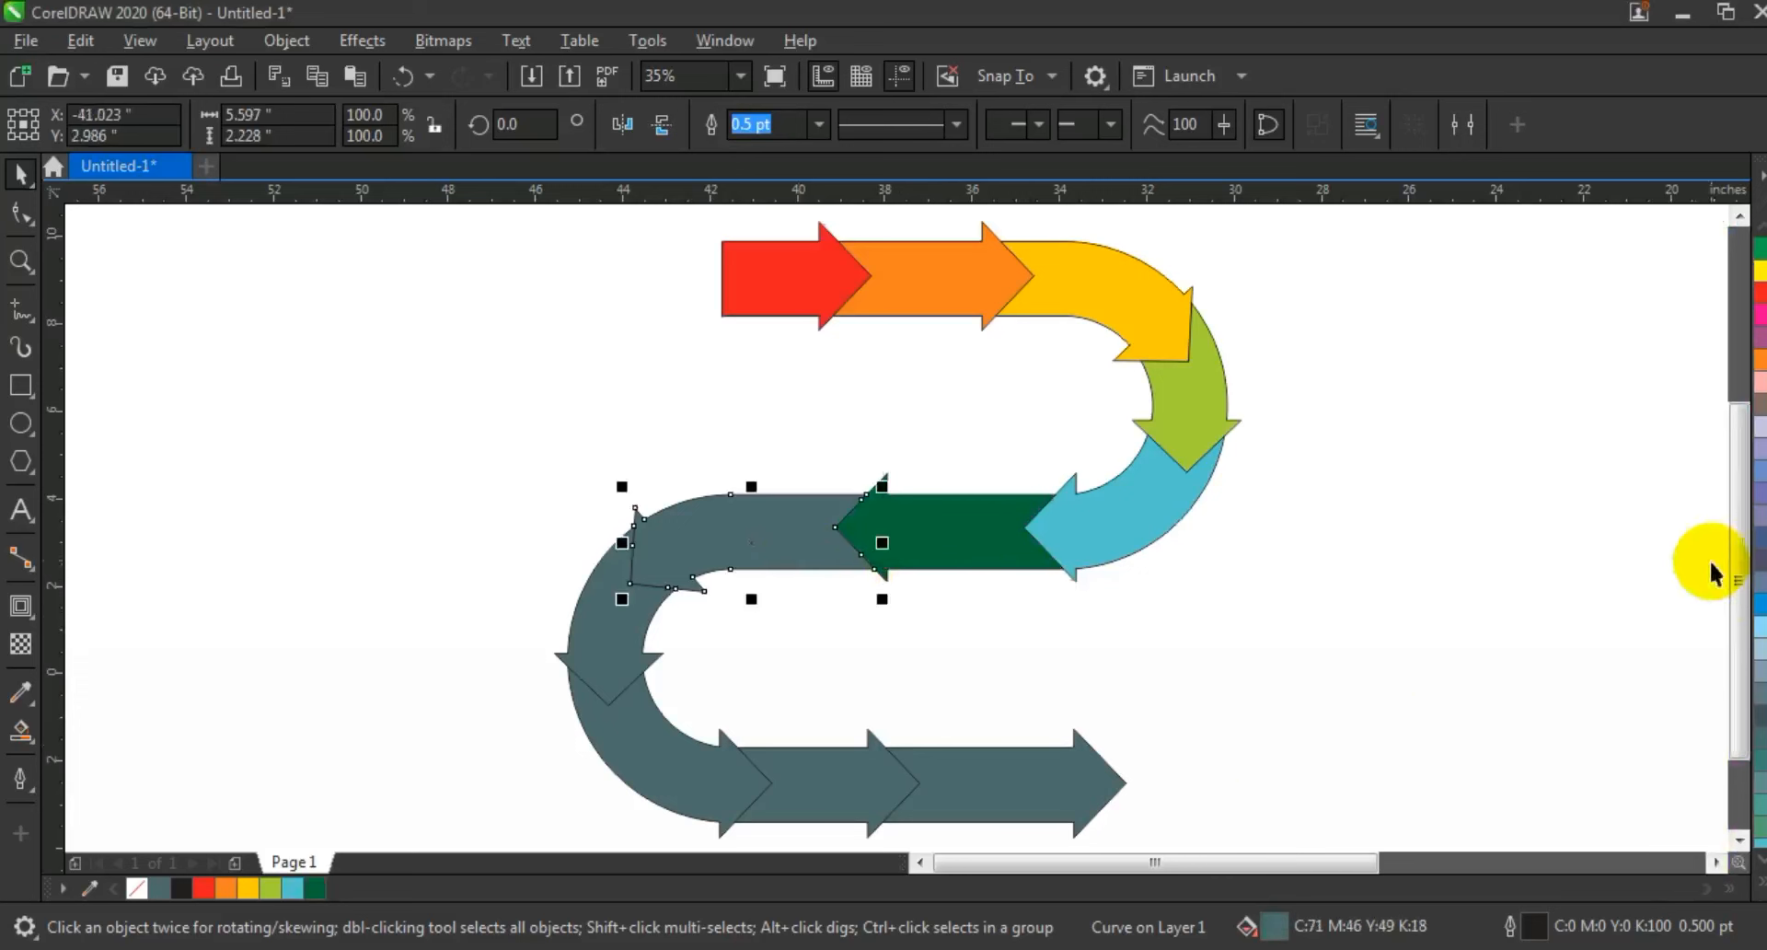
{"action": "left_click", "coordinate": [593, 649]}
{"action": "left_click", "coordinate": [1758, 492]}
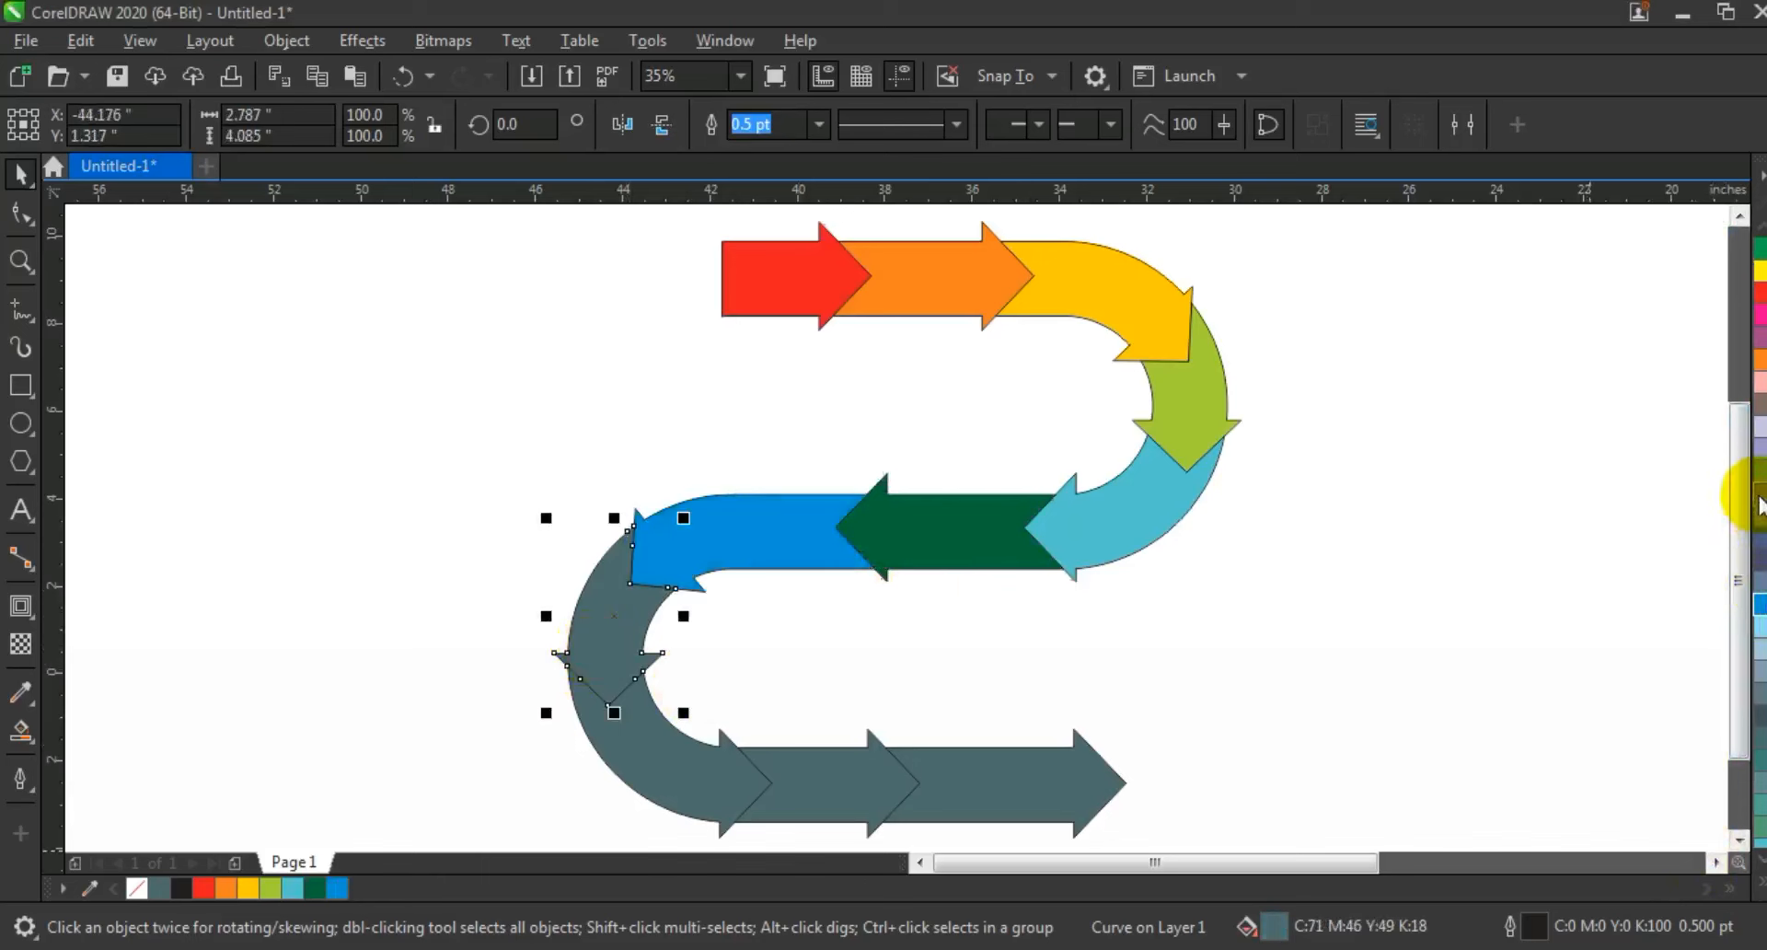
Fill the lower left bend arrow purple-magenta, the next bottom-band arrow light pink and the final arrow crimson.
{"action": "left_click", "coordinate": [644, 769]}
{"action": "left_click", "coordinate": [1760, 844]}
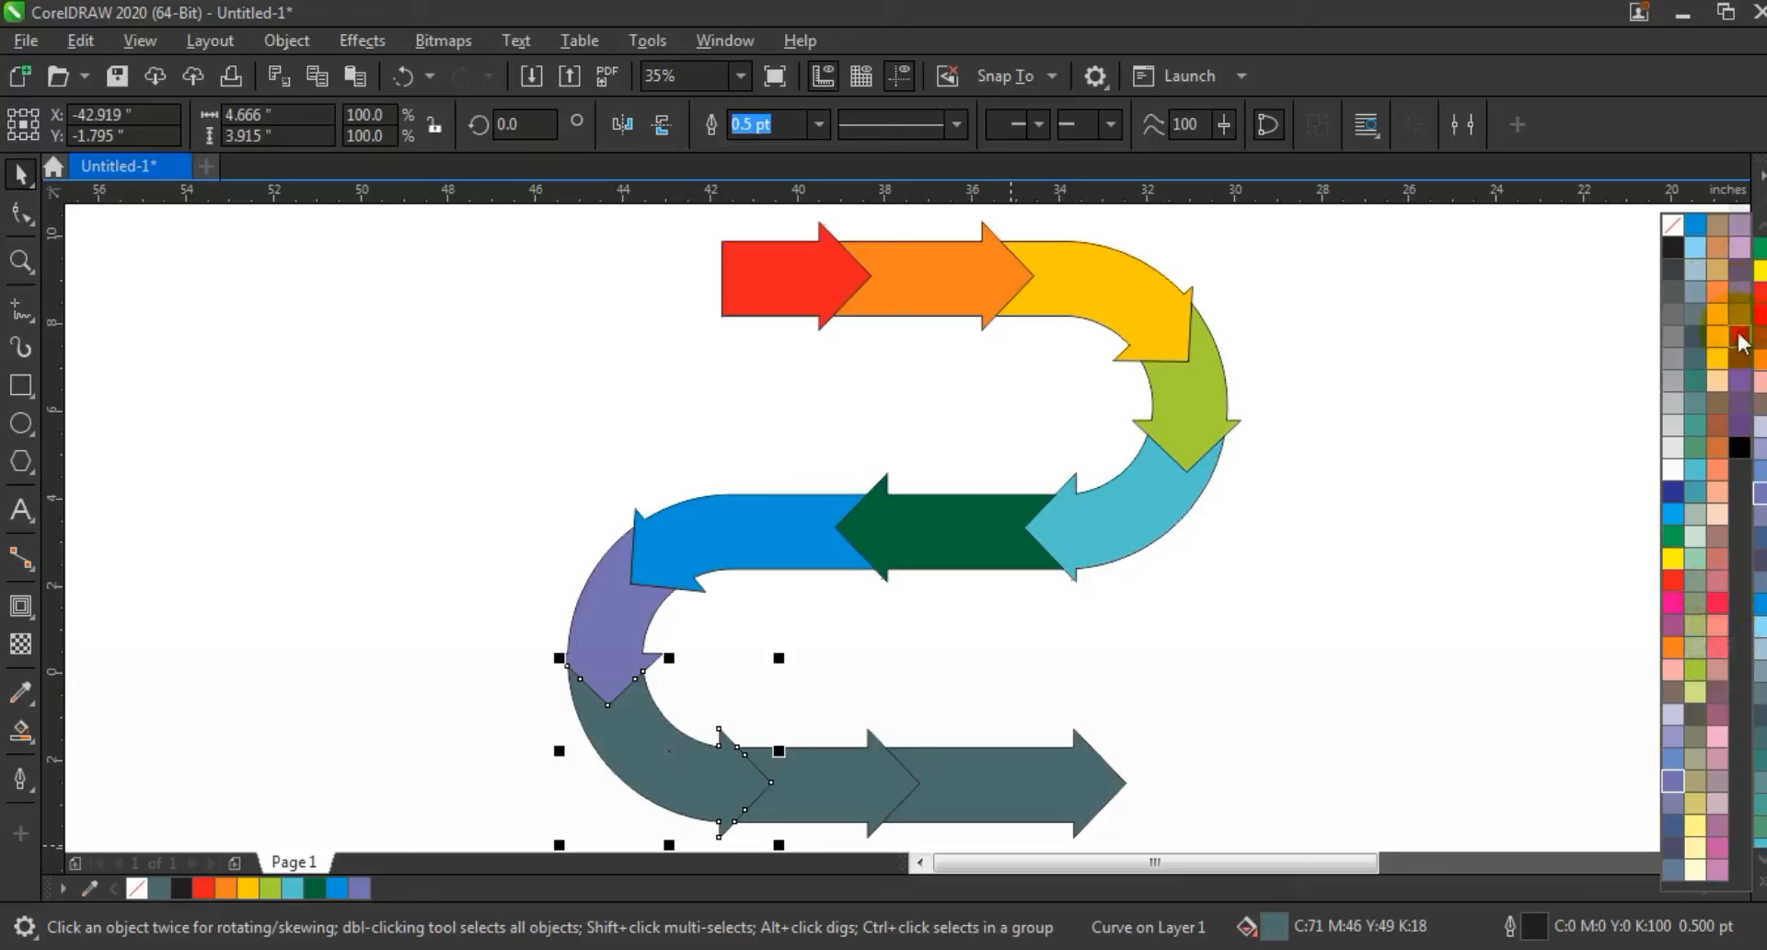
{"action": "left_click", "coordinate": [1739, 339]}
{"action": "left_click", "coordinate": [877, 781]}
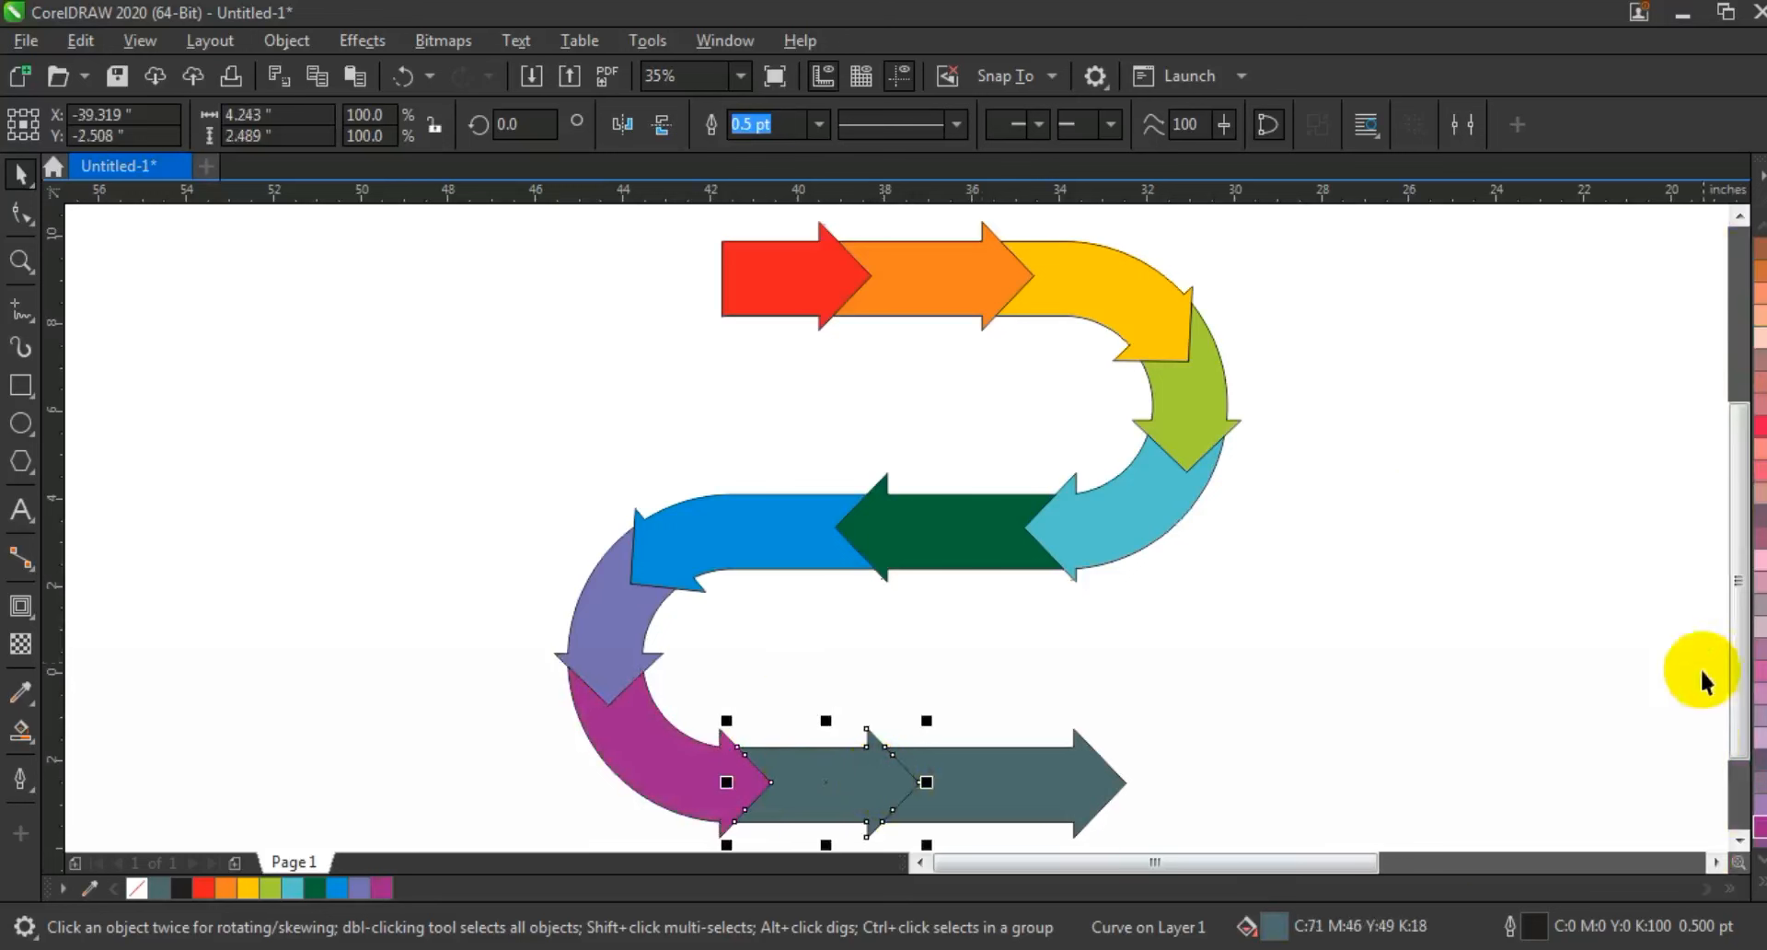
{"action": "left_click", "coordinate": [1753, 563]}
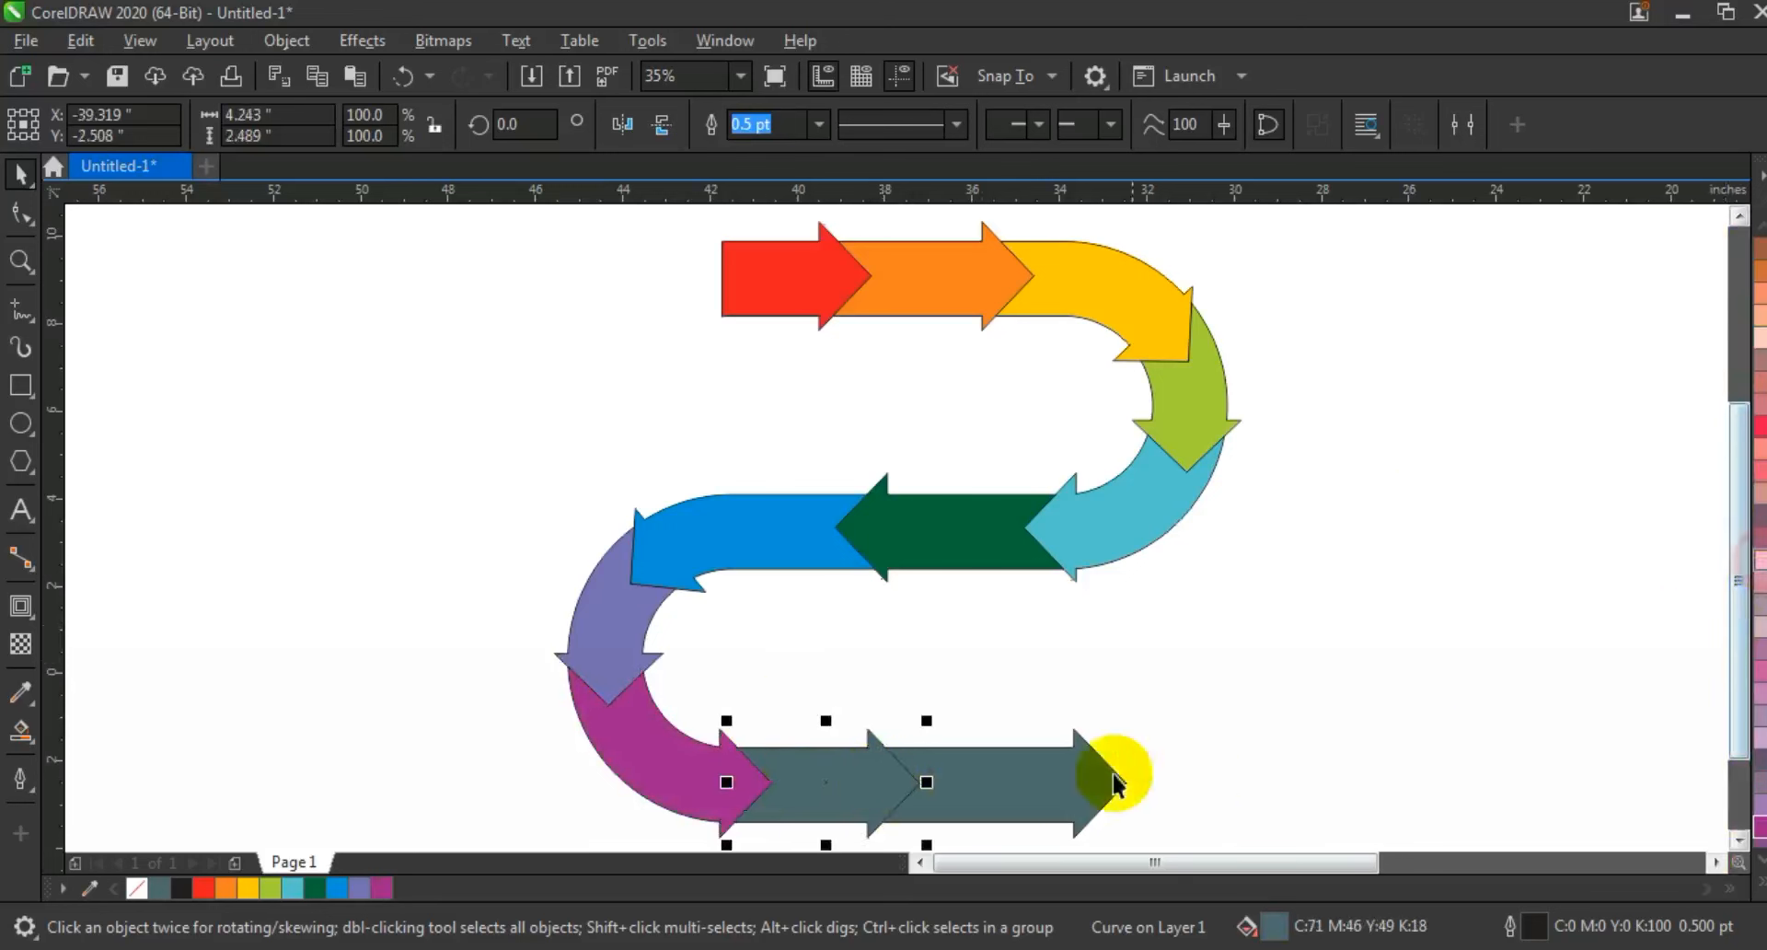
{"action": "left_click", "coordinate": [1019, 782]}
{"action": "left_click", "coordinate": [1759, 858]}
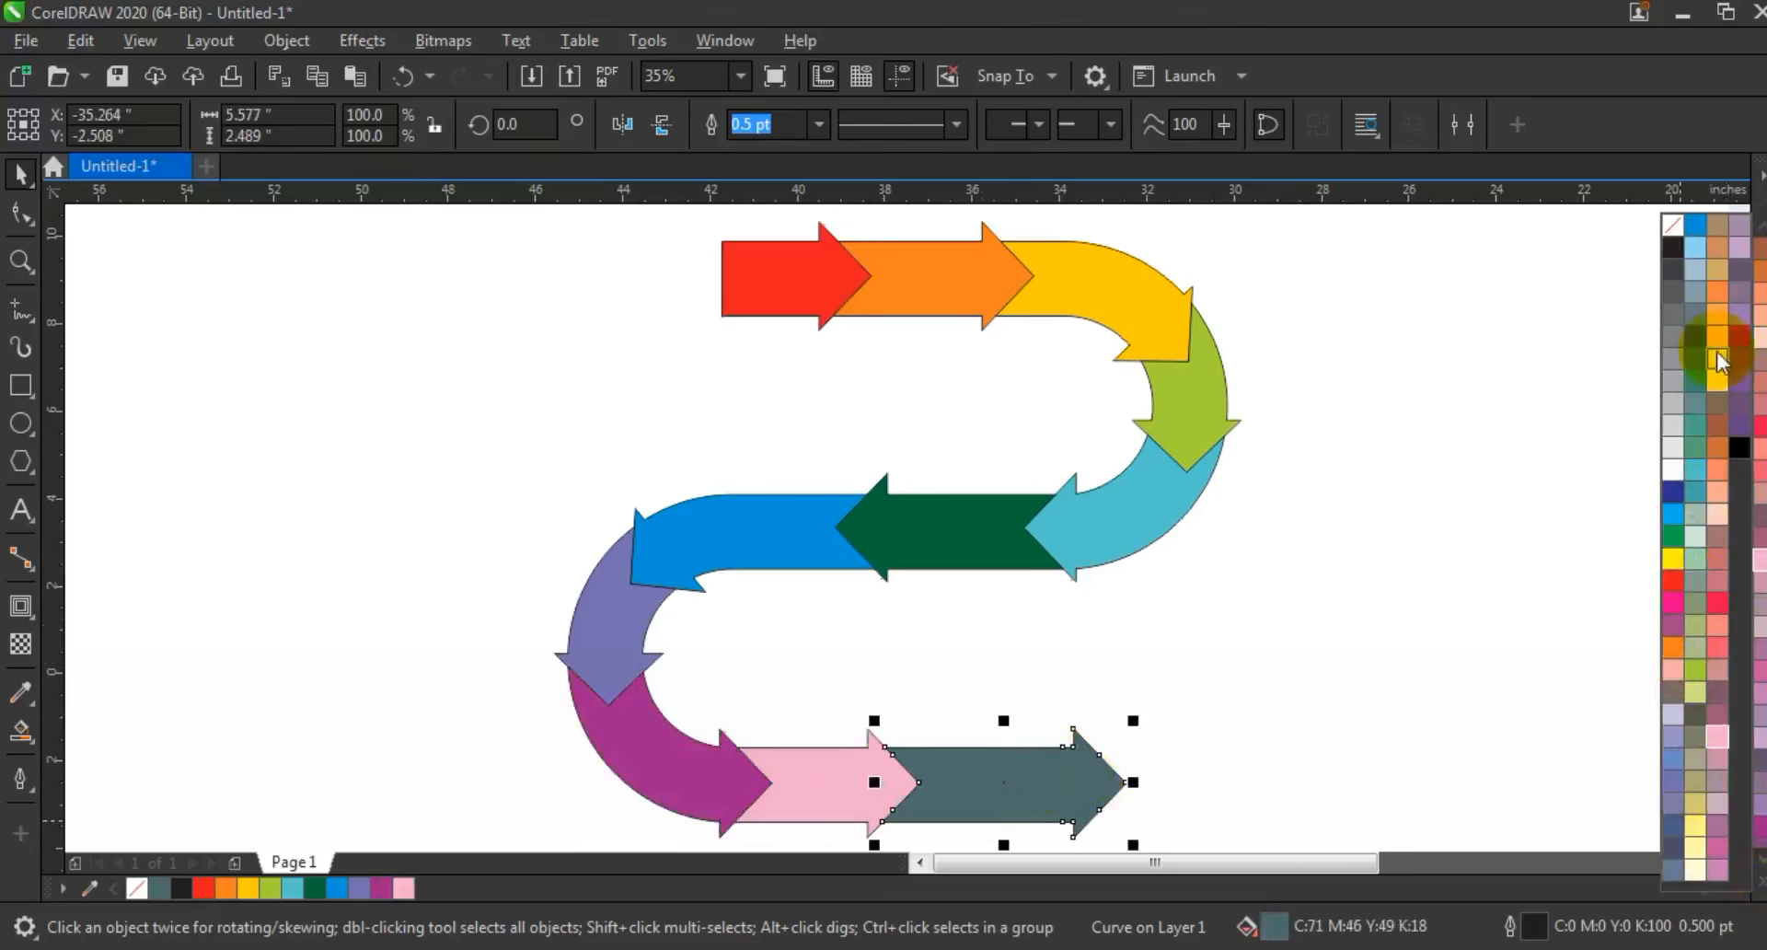
{"action": "left_click", "coordinate": [1490, 552]}
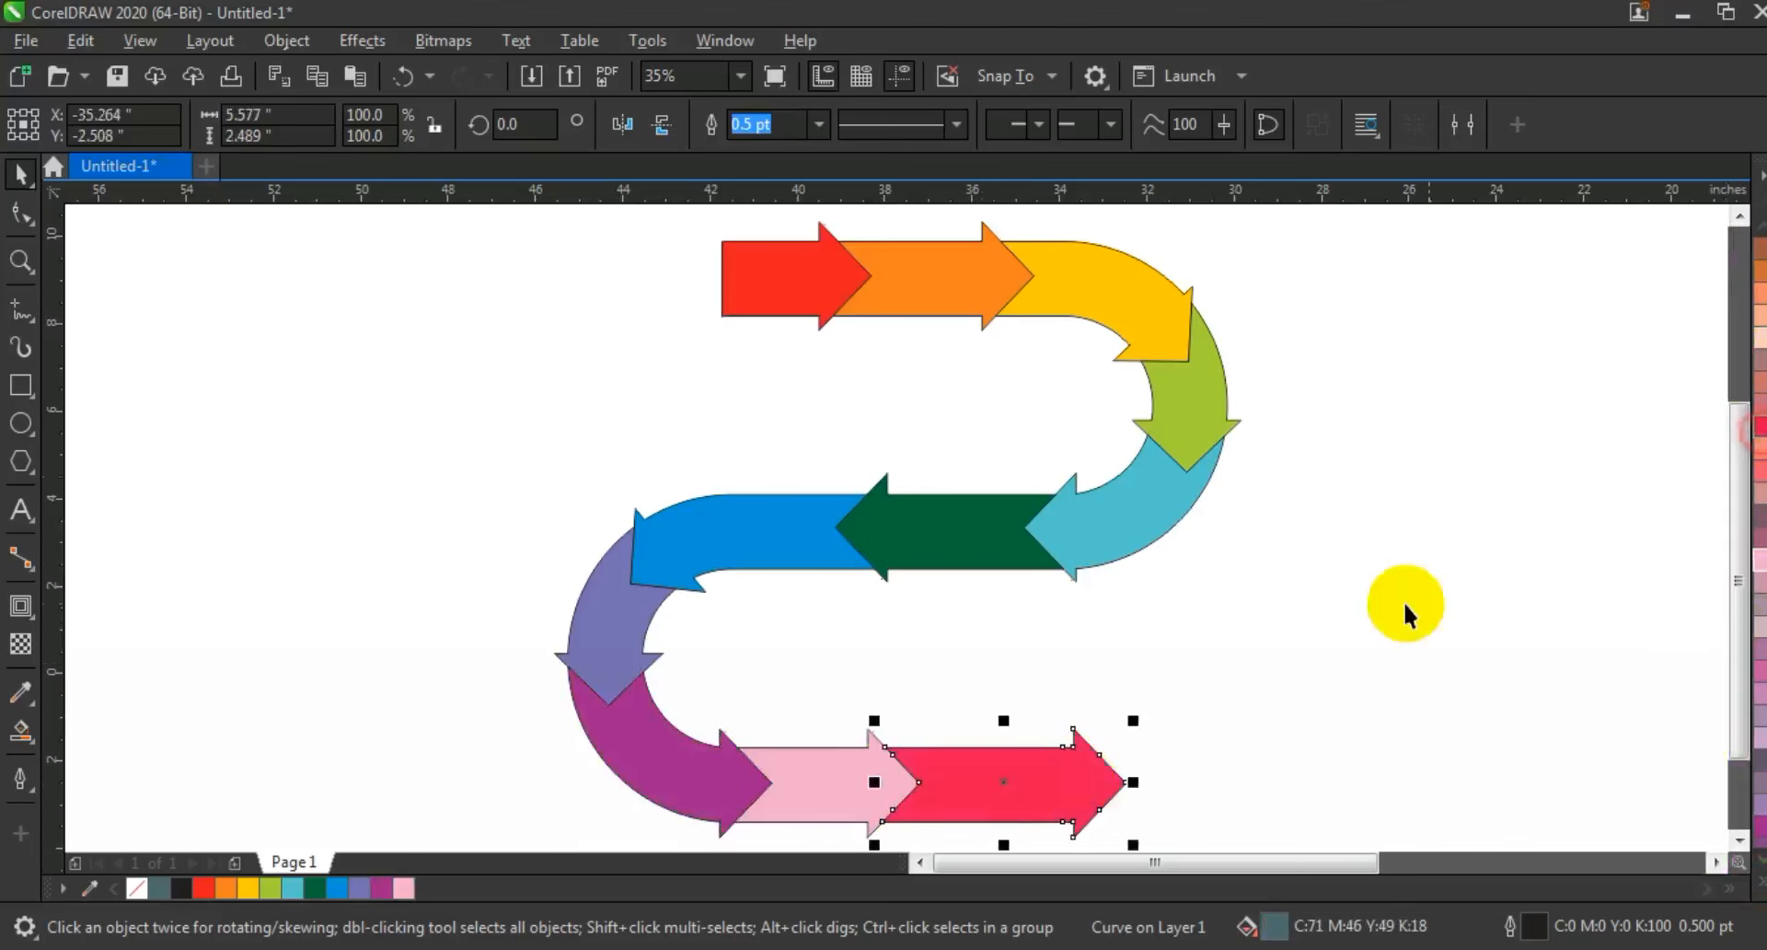
{"action": "left_click", "coordinate": [1405, 608]}
Select all the coloured arrows and remove their outlines.
{"action": "key", "text": "F3"}
{"action": "left_click_drag", "start_coordinate": [1206, 750], "coordinate": [726, 349]}
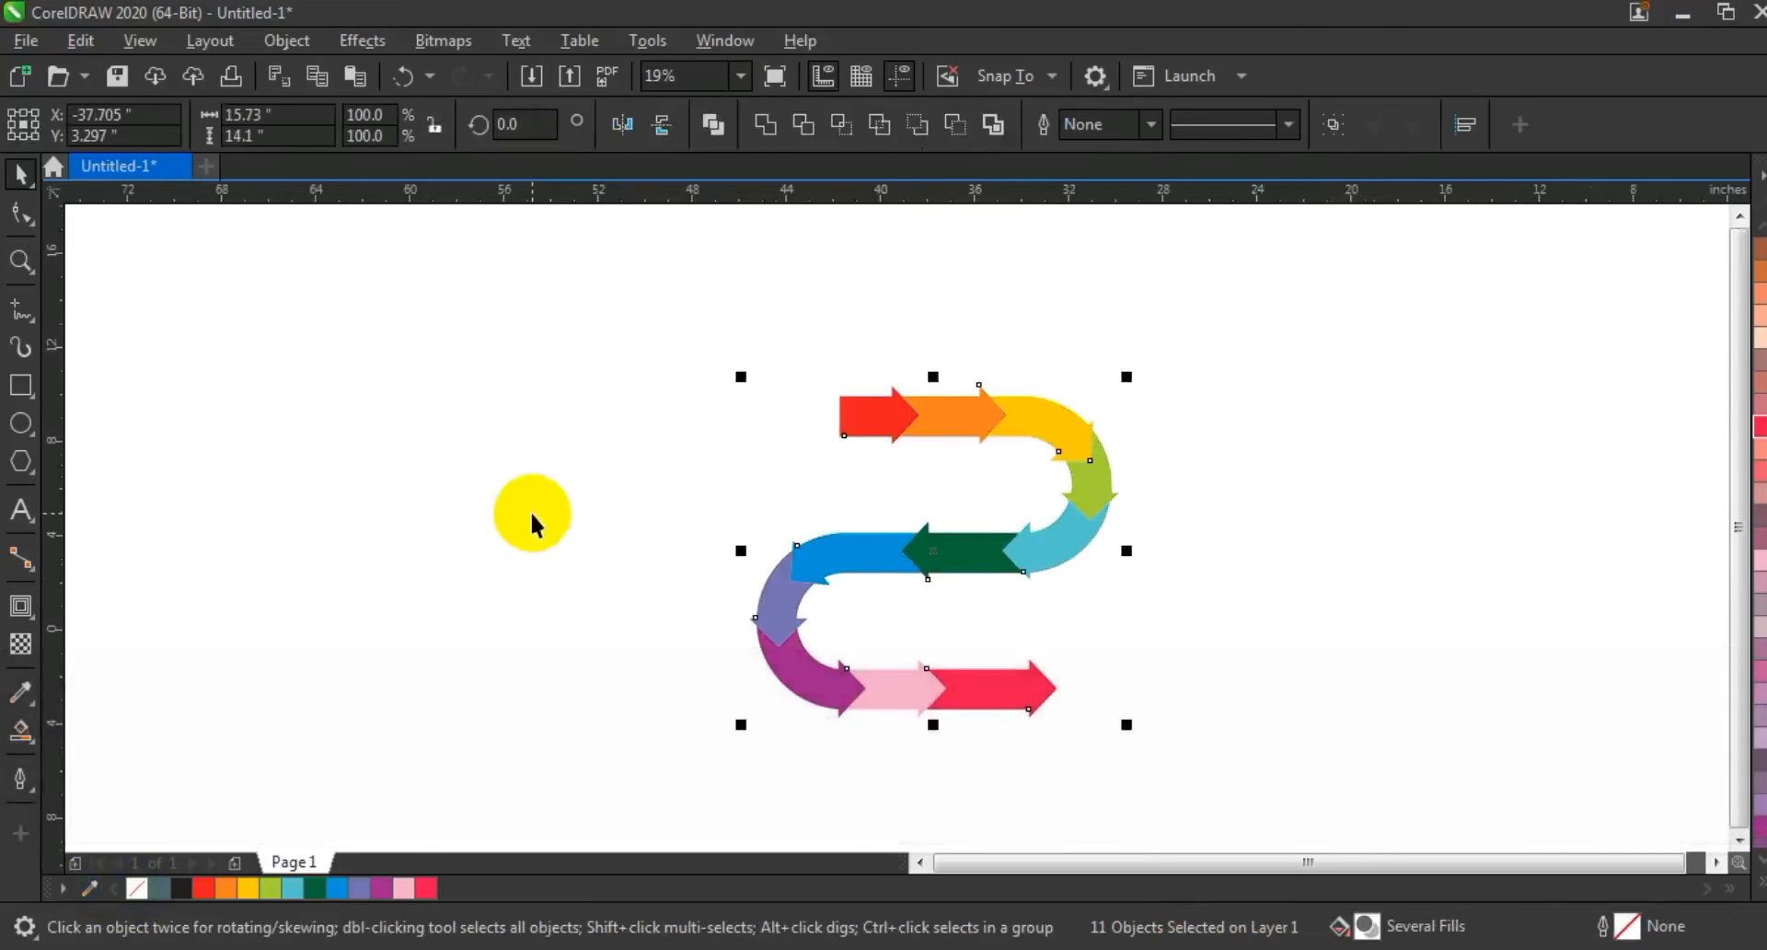
{"action": "left_click", "coordinate": [530, 510]}
Preview the finished coloured arrow path at full screen.
{"action": "left_click_drag", "start_coordinate": [622, 350], "coordinate": [1208, 748]}
{"action": "key", "text": "shift+F2"}
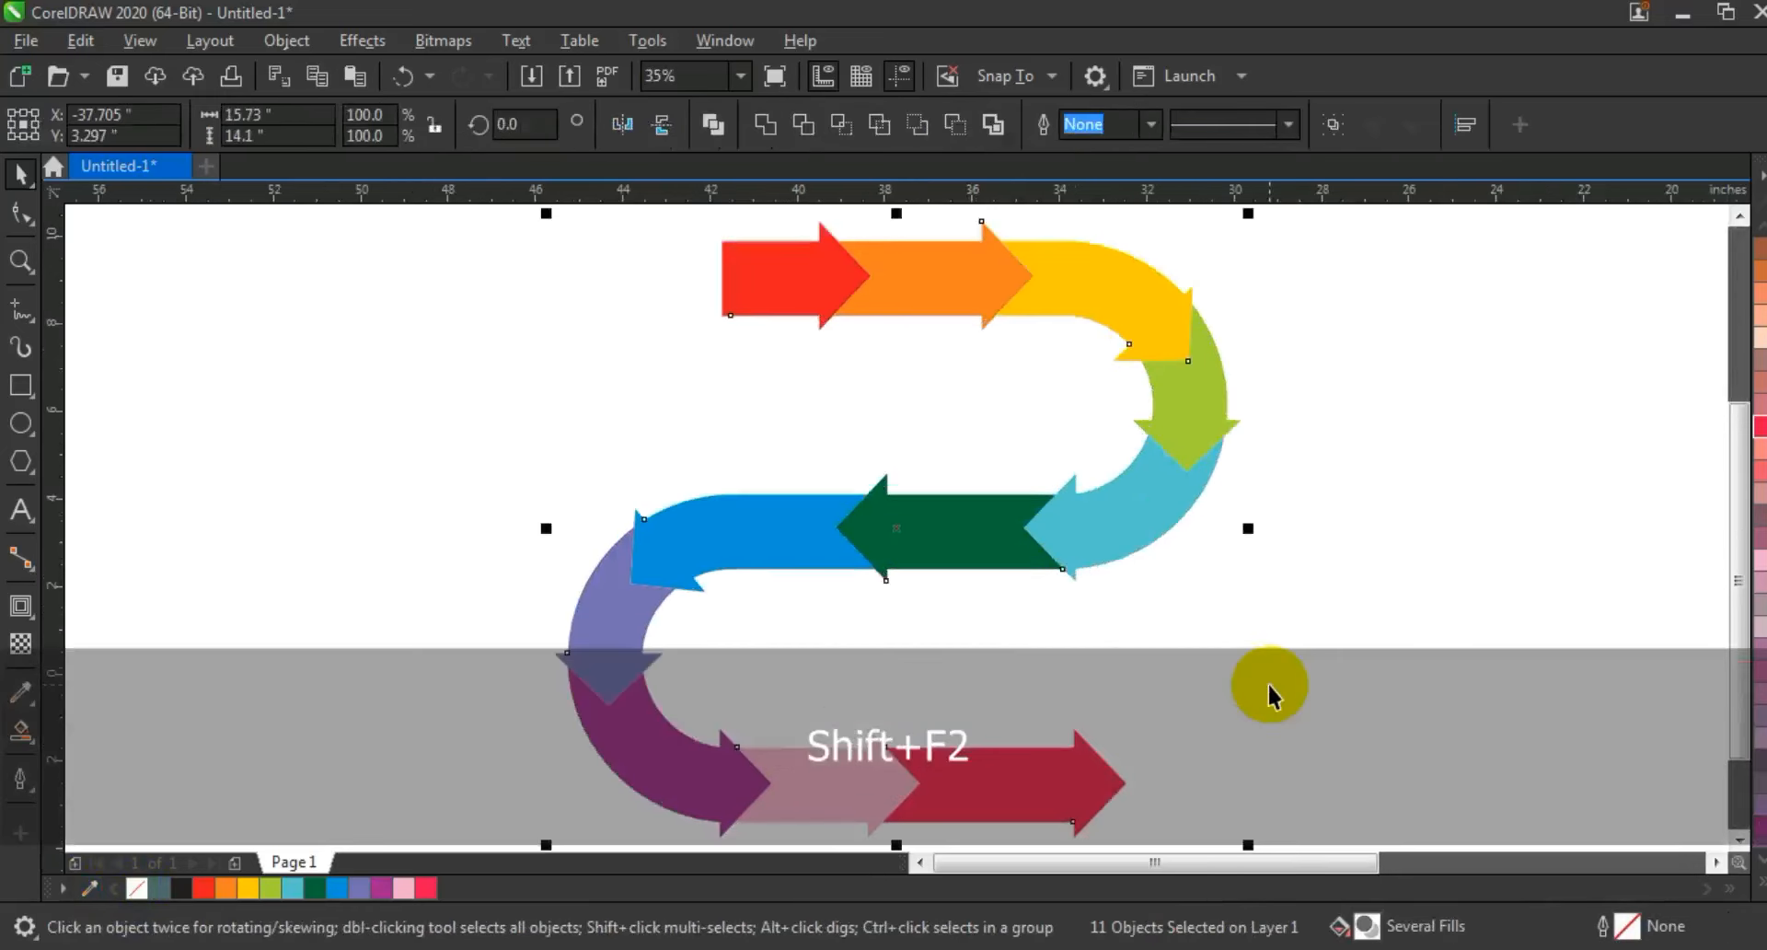
{"action": "left_click", "coordinate": [1340, 643]}
{"action": "key", "text": "F9"}
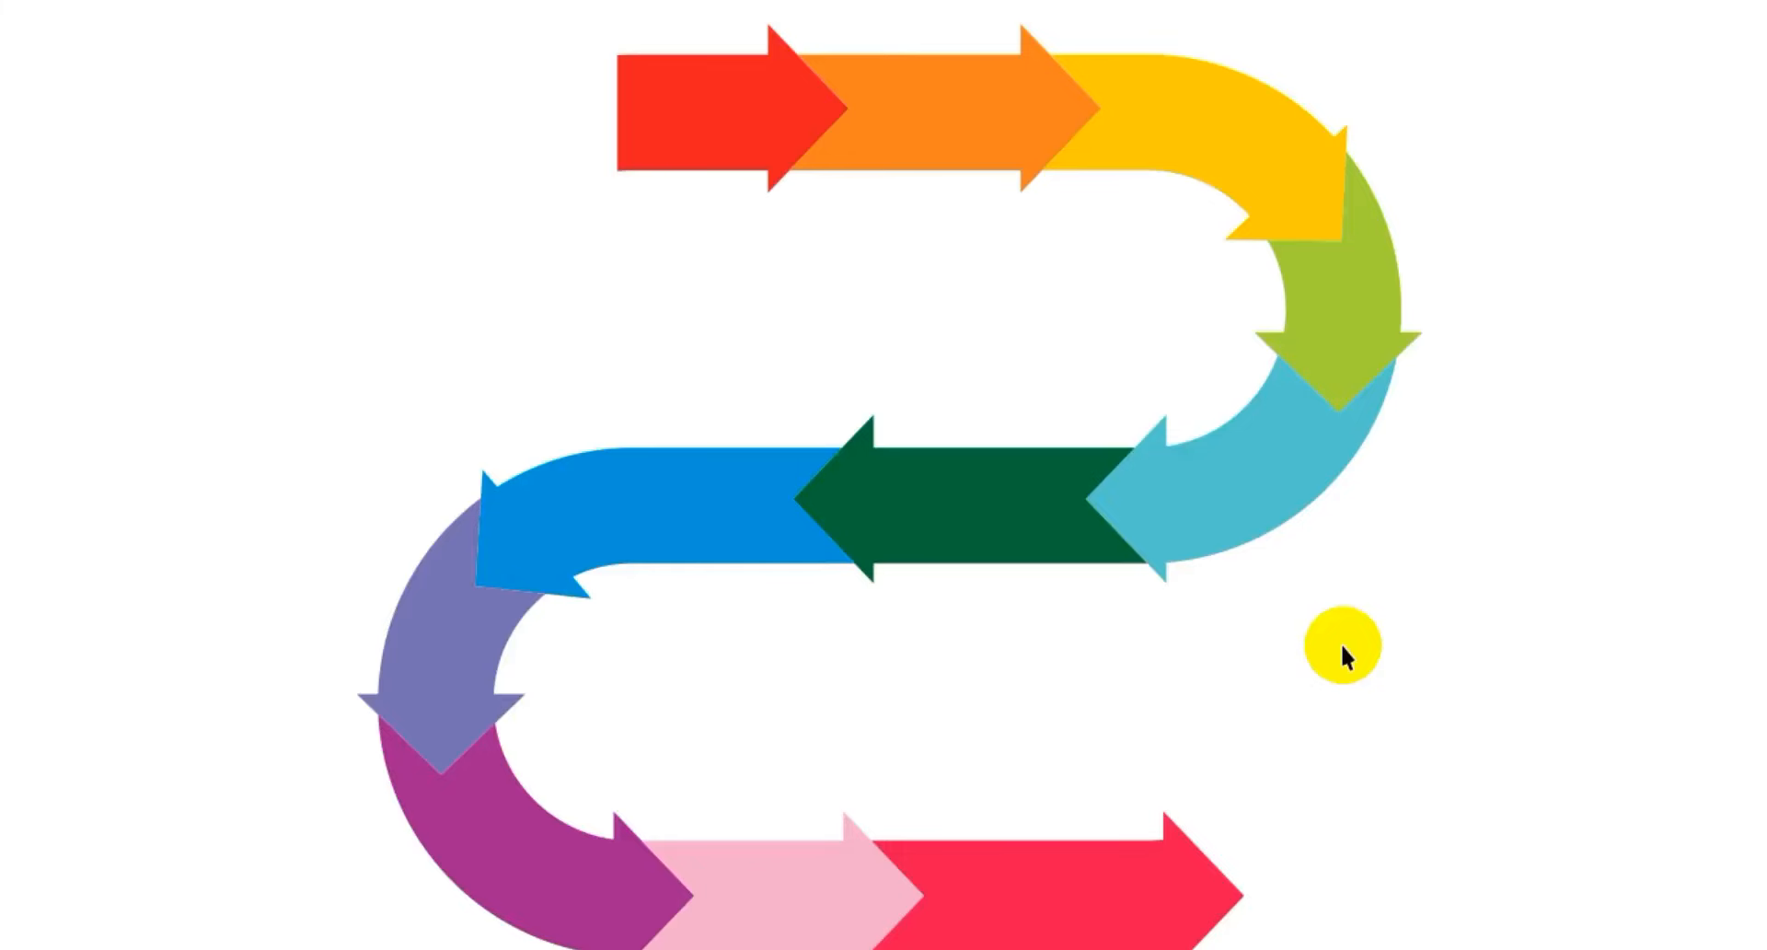
{"action": "left_click", "coordinate": [1342, 647]}
{"action": "left_click_drag", "start_coordinate": [545, 292], "coordinate": [1012, 718]}
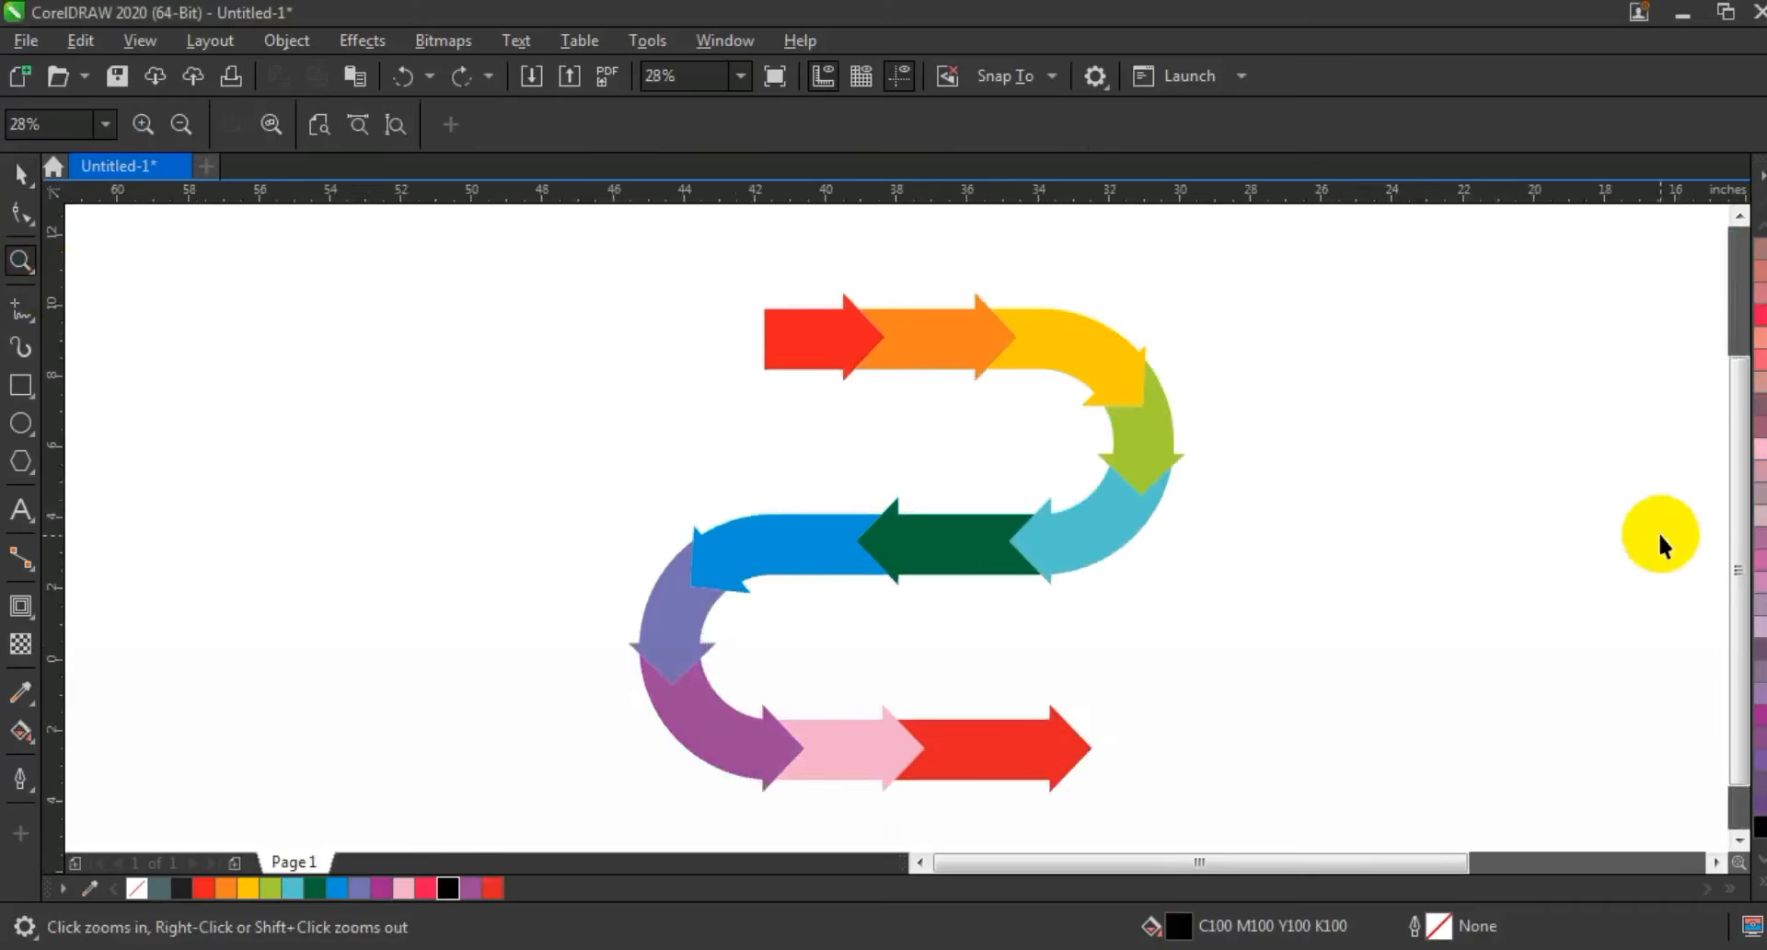
{"action": "key", "text": "F9"}
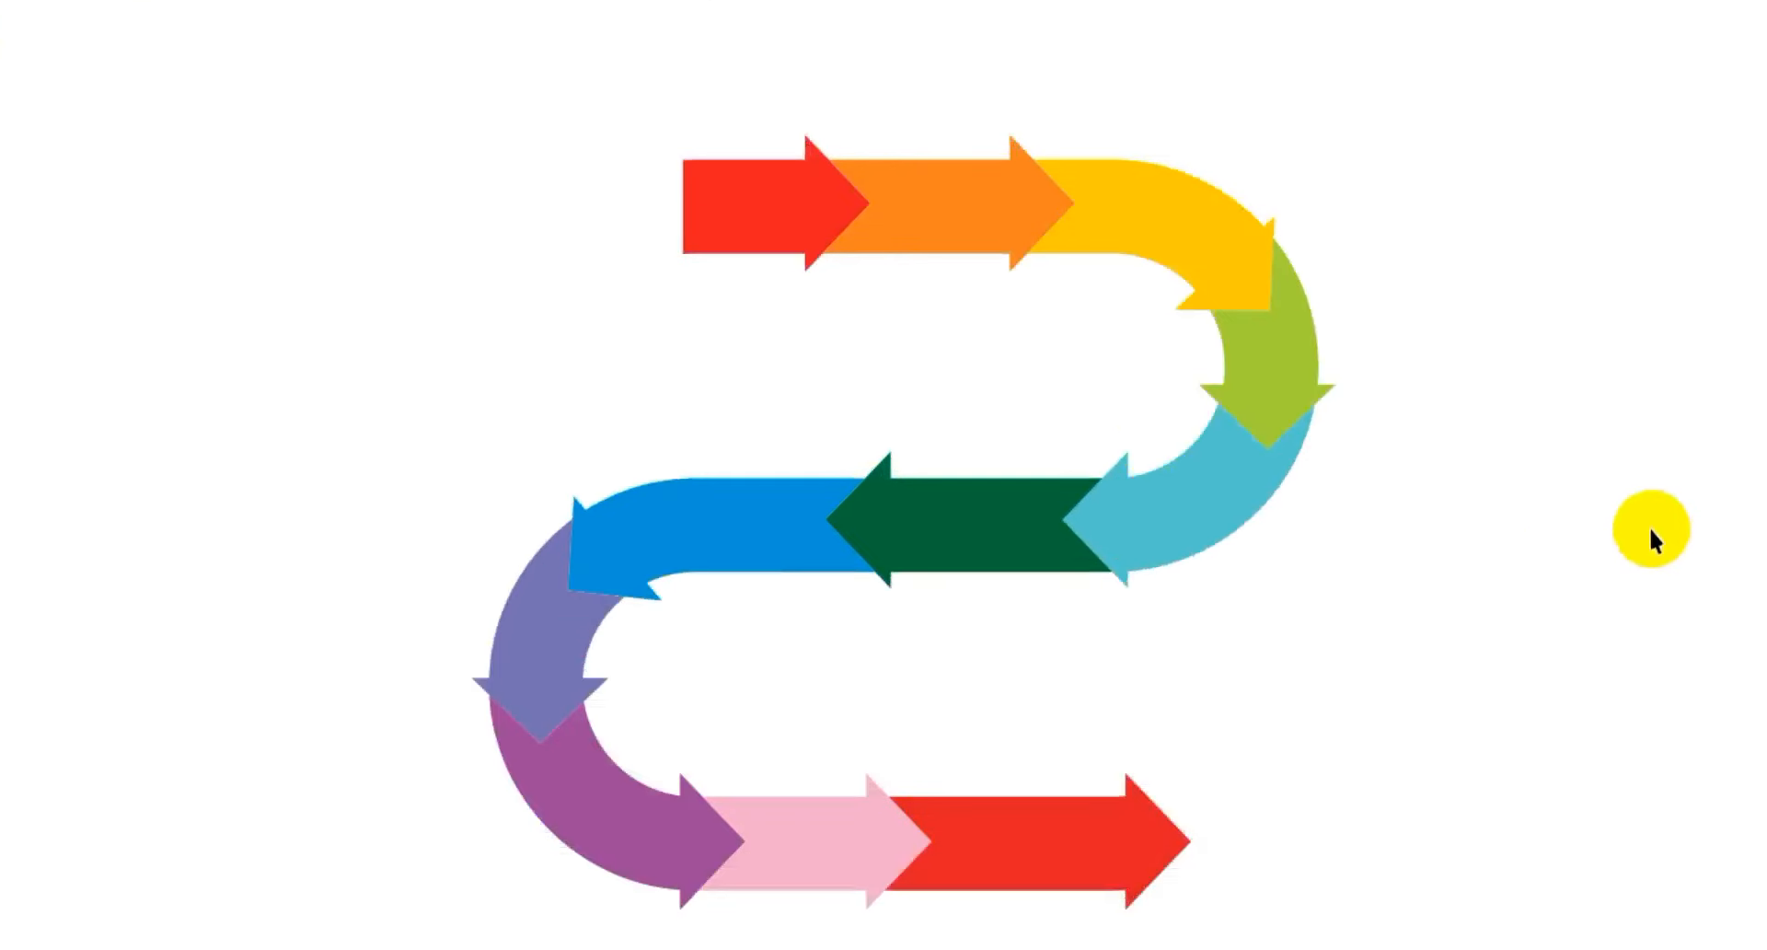